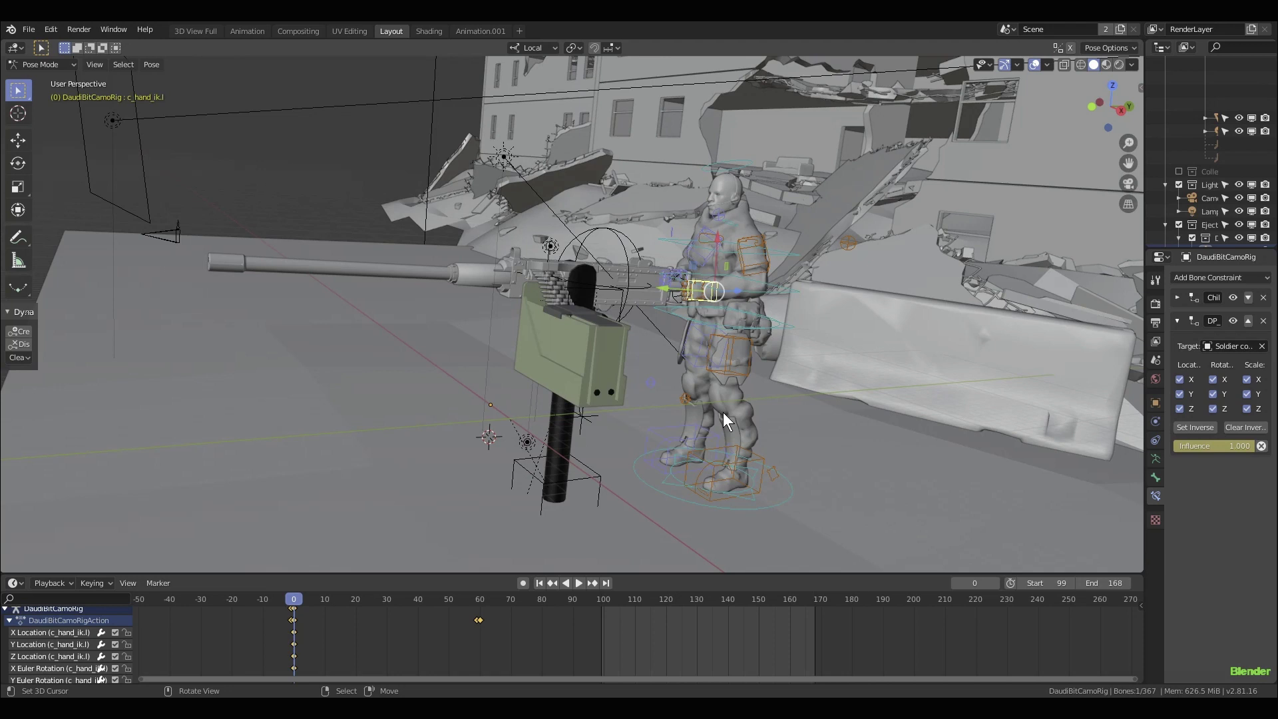
# Step: Examine the mounted 50 cal gun body, the soldier and Camera.001 from several angles
pyautogui.moveTo(706, 406); pyautogui.dragTo(659, 367, button='middle')
pyautogui.rightClick(645, 299)
pyautogui.scroll(7, 645, 312)
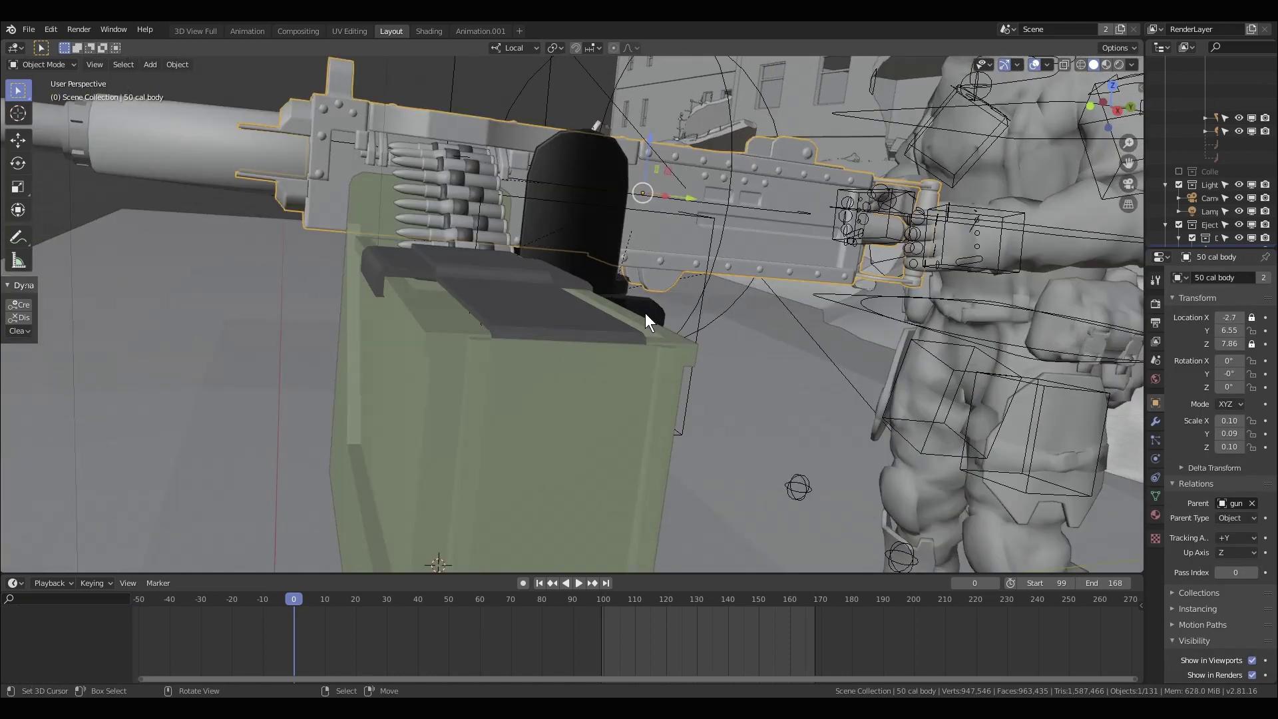
pyautogui.scroll(-5, 645, 313)
pyautogui.moveTo(645, 313); pyautogui.dragTo(677, 332, button='middle')
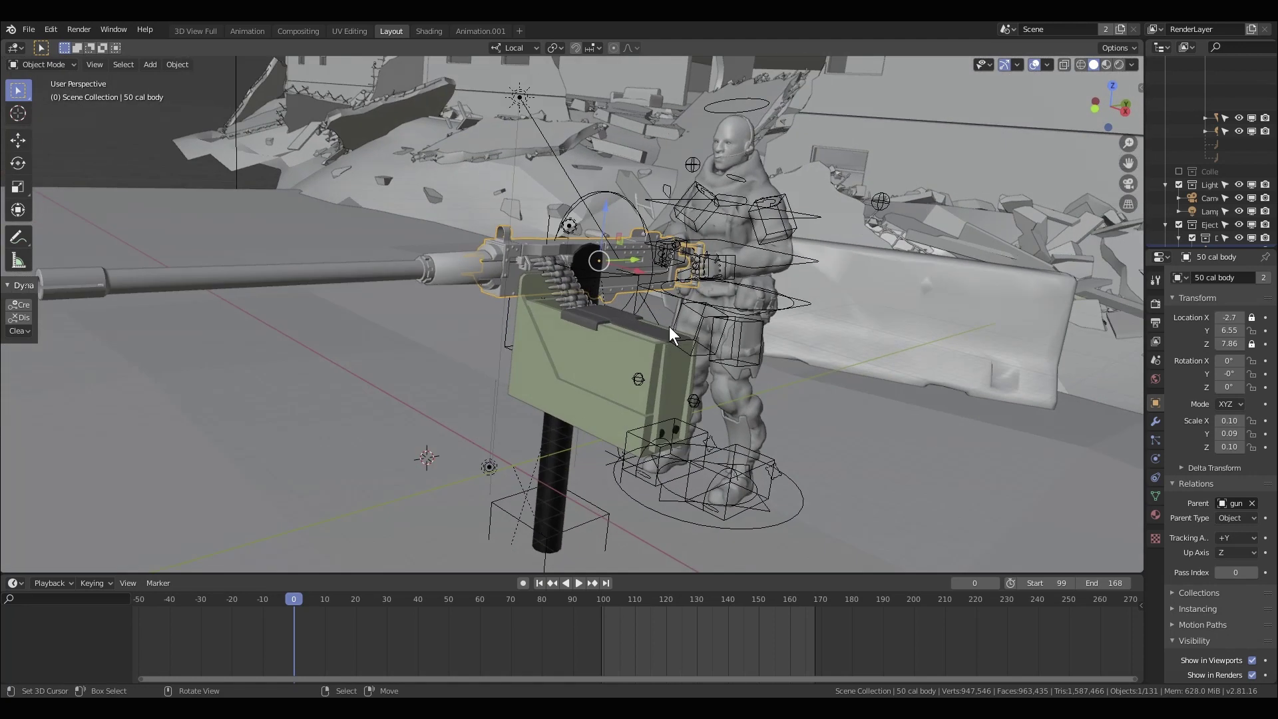
pyautogui.moveTo(645, 320); pyautogui.dragTo(560, 330, button='middle')
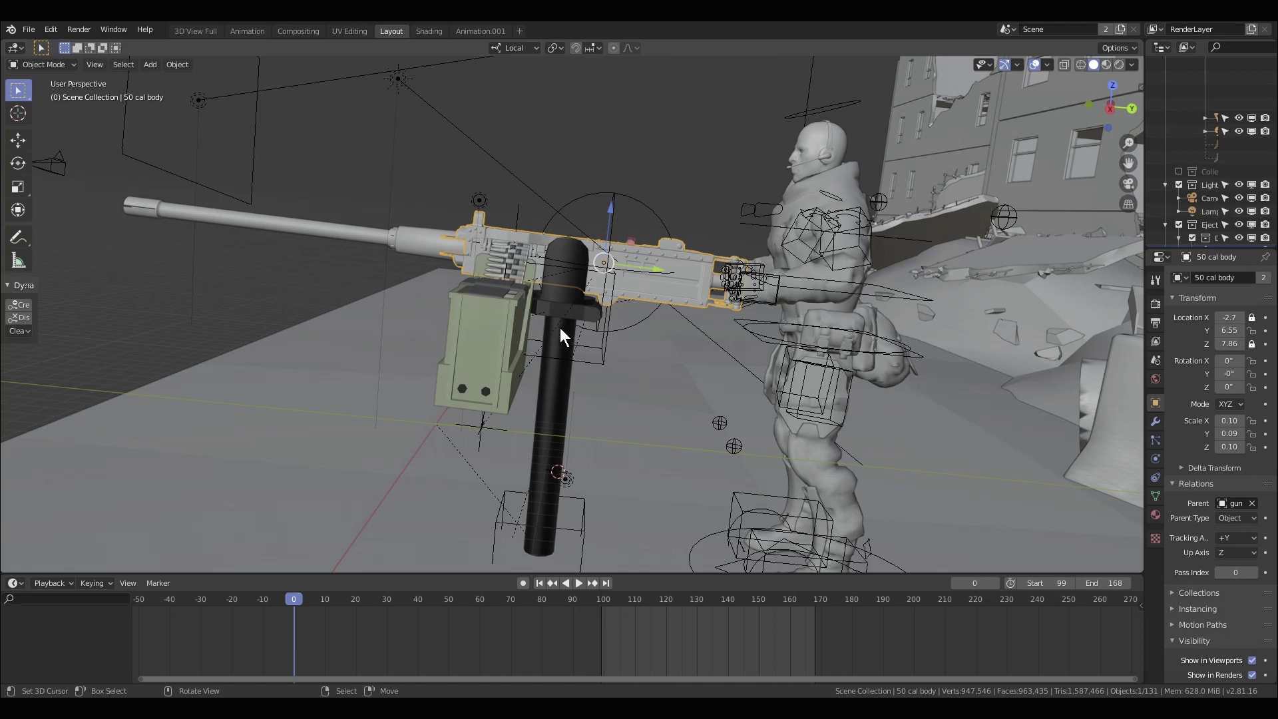
pyautogui.moveTo(559, 328); pyautogui.dragTo(577, 337, button='middle')
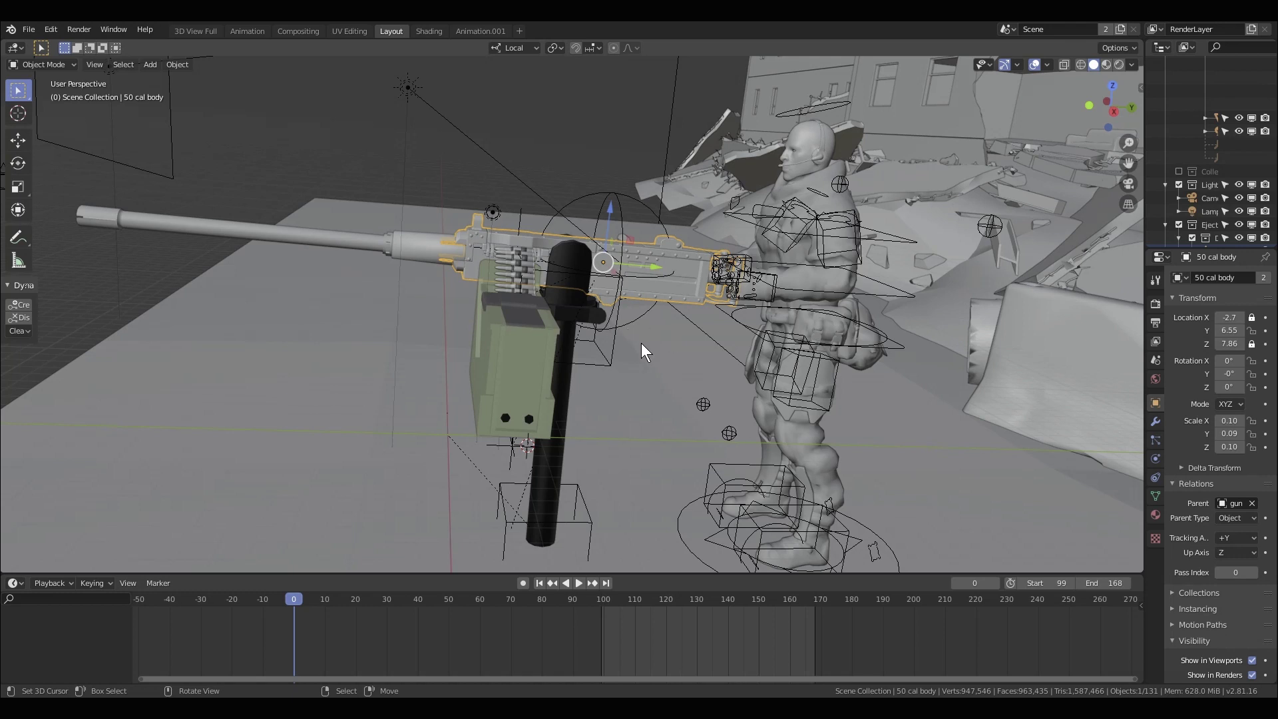
pyautogui.moveTo(641, 343)
pyautogui.mouseDown(button='middle')
pyautogui.moveTo(671, 343)
pyautogui.moveTo(629, 349)
pyautogui.mouseUp(button='middle')
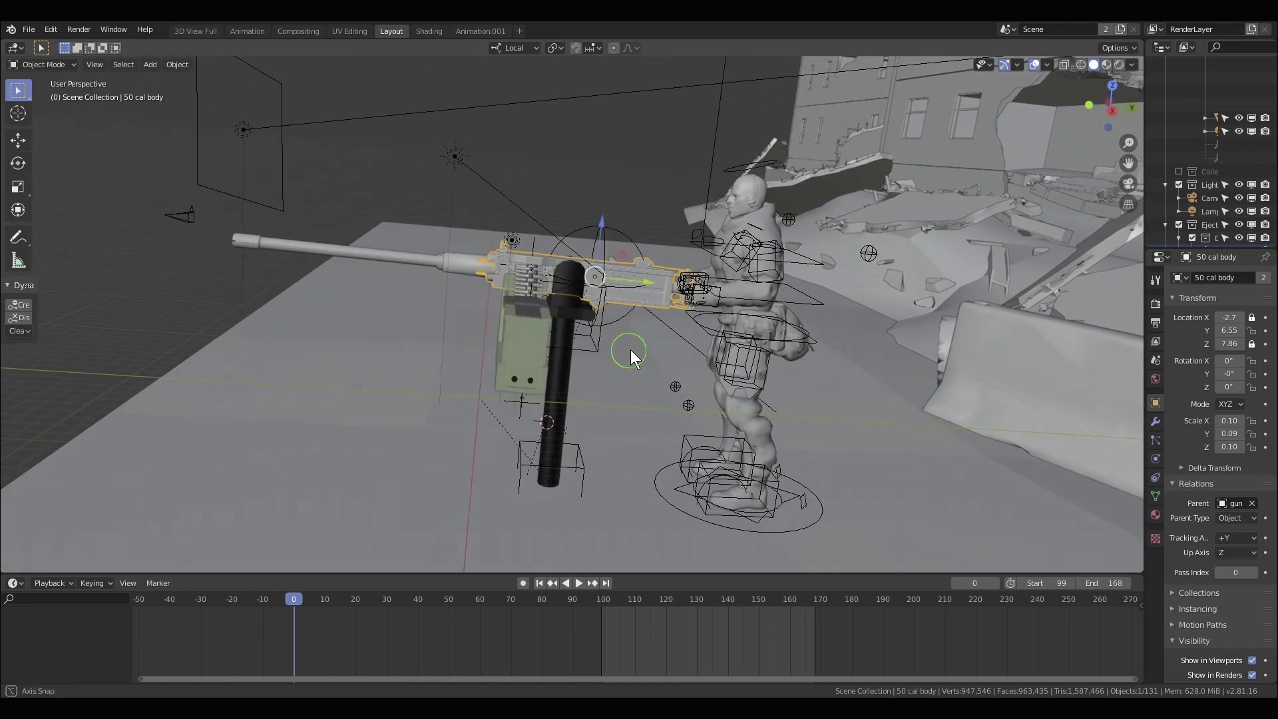
pyautogui.click(187, 219)
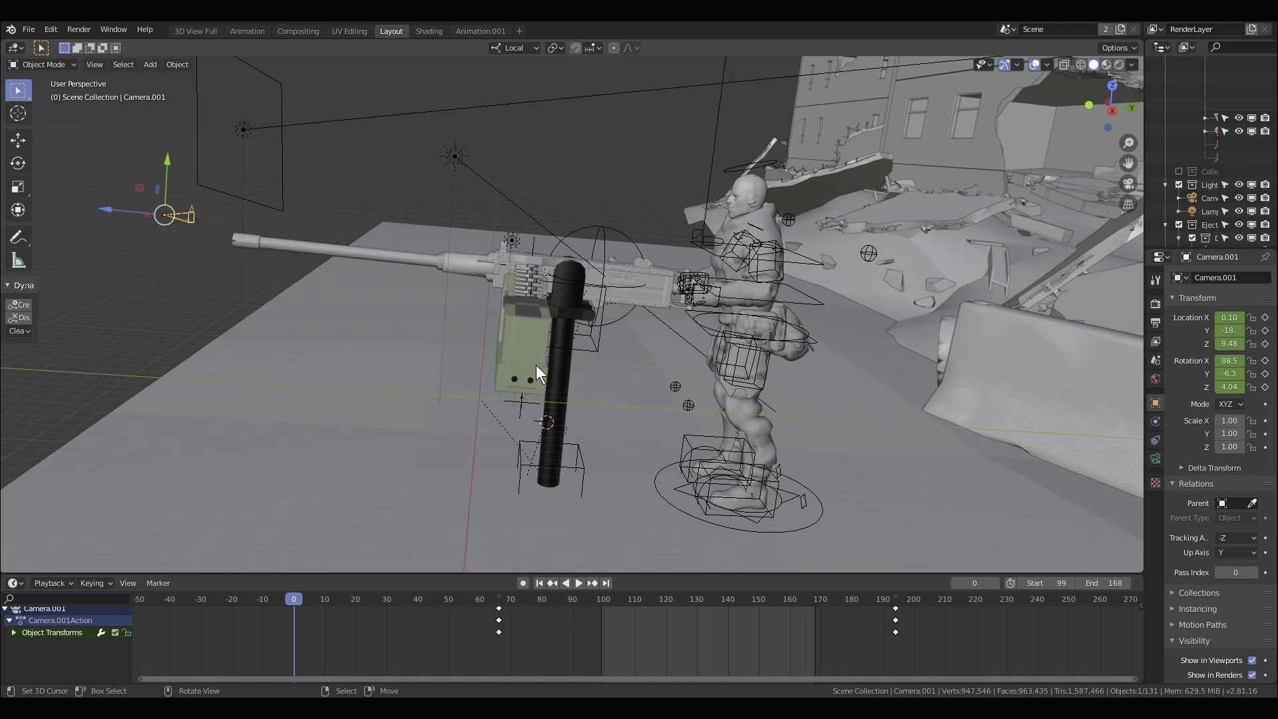
pyautogui.moveTo(536, 365); pyautogui.dragTo(635, 366, button='middle')
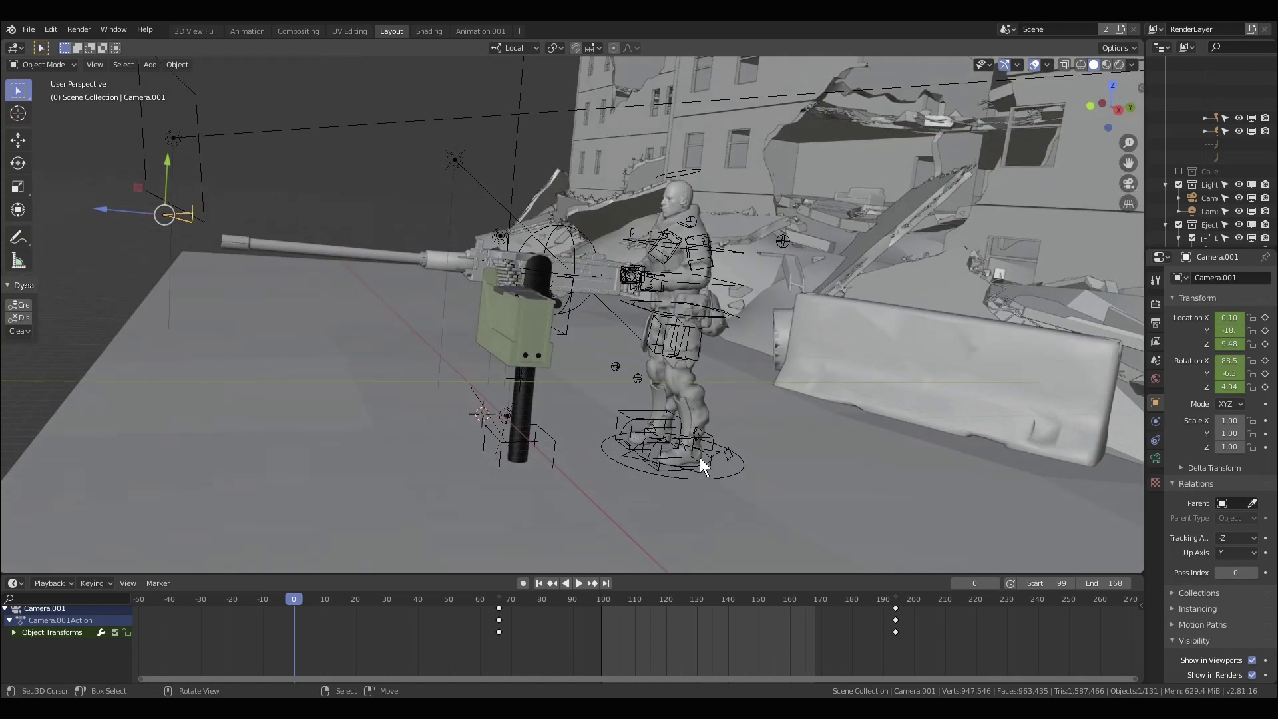
pyautogui.keyDown('shift'); pyautogui.moveTo(735, 353); pyautogui.dragTo(611, 412, button='middle'); pyautogui.keyUp('shift')
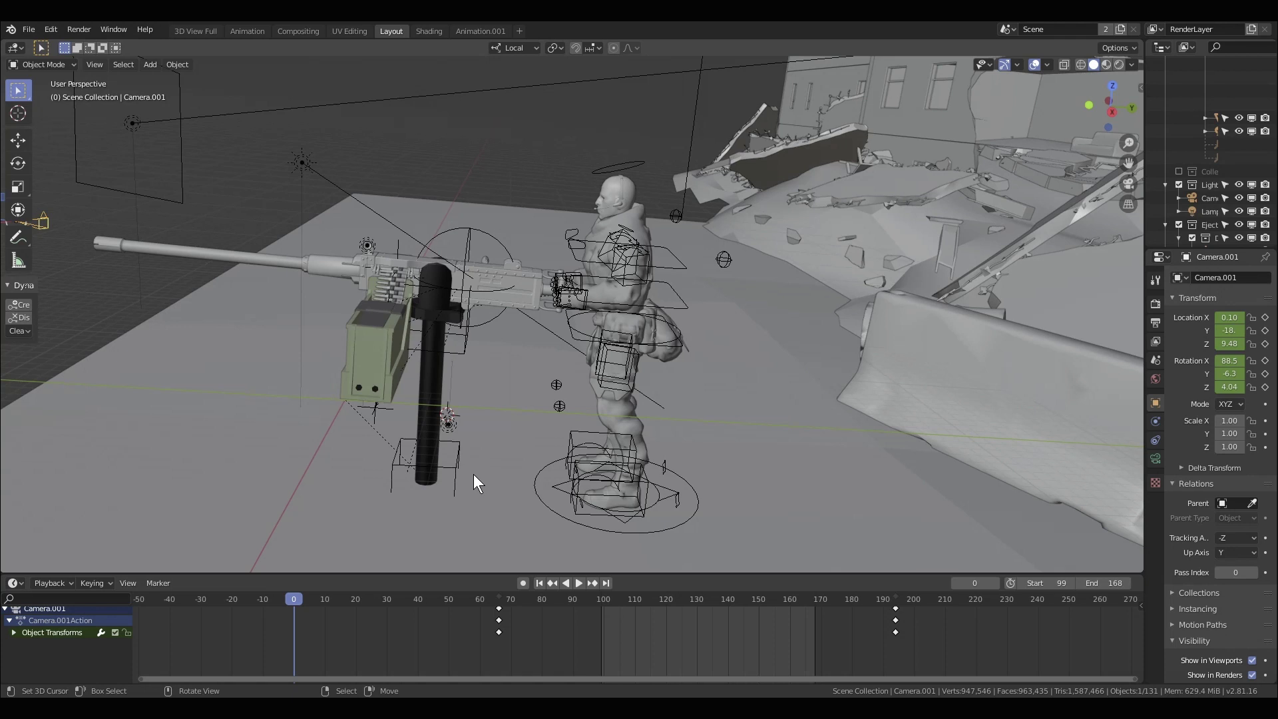
pyautogui.moveTo(473, 475); pyautogui.dragTo(583, 429, button='middle')
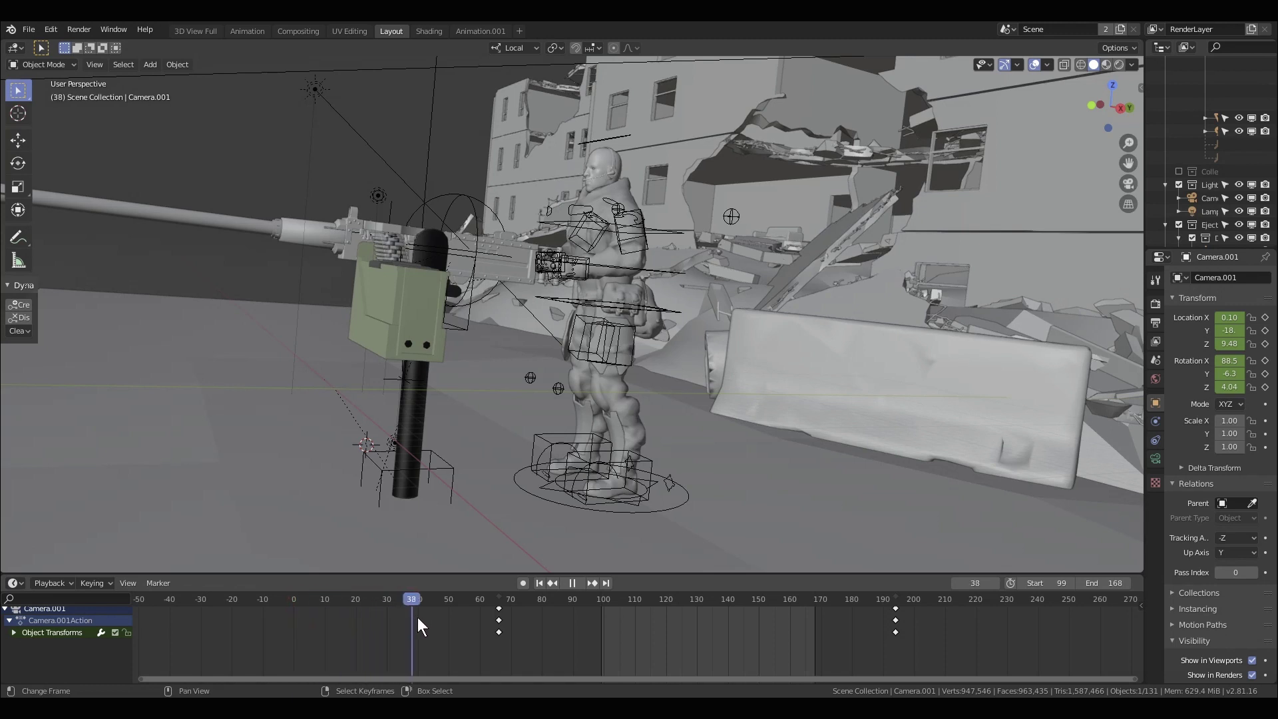
# Step: Scrub the animation to frame 124 and inspect the ejected casings and links beside the ammo box
pyautogui.moveTo(471, 632); pyautogui.dragTo(678, 666)
pyautogui.moveTo(524, 356); pyautogui.dragTo(467, 400, button='middle')
pyautogui.scroll(3, 411, 318)
pyautogui.keyDown('shift'); pyautogui.moveTo(411, 318); pyautogui.dragTo(430, 362, button='middle'); pyautogui.keyUp('shift')
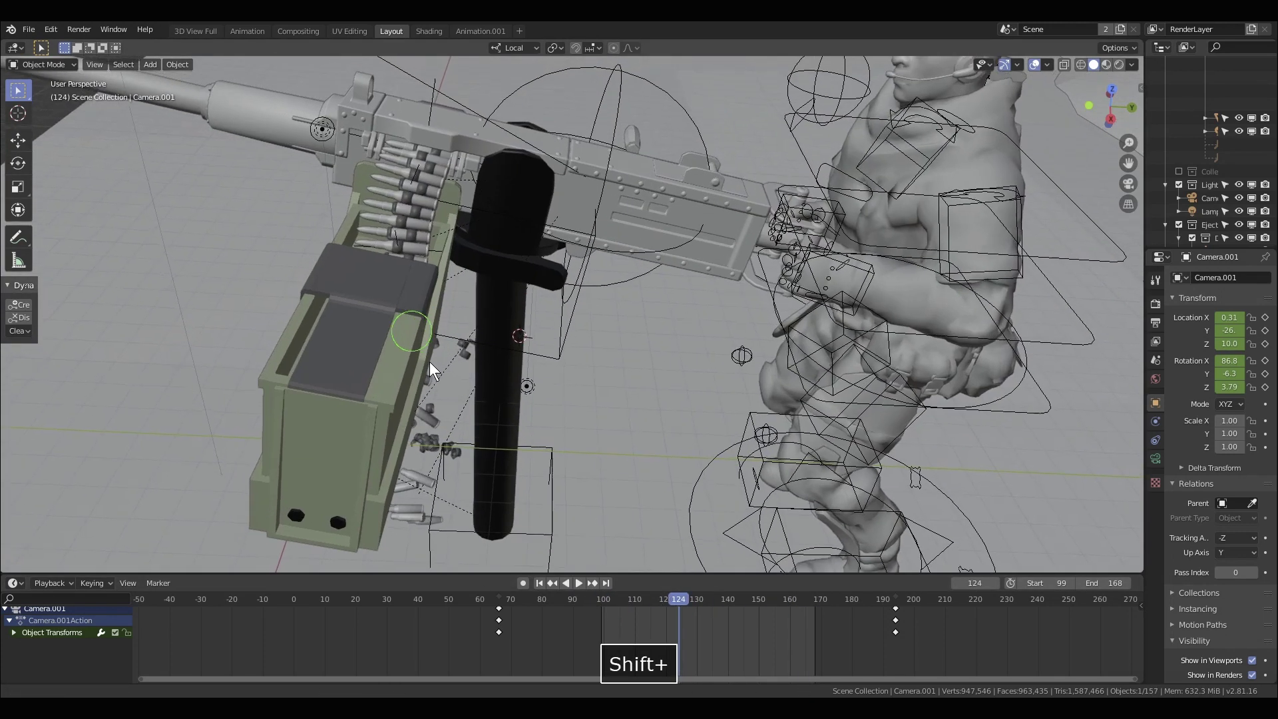
pyautogui.scroll(-2, 429, 361)
# Step: Scrub the animation to frame 184 and inspect the gun and ejected casings from both sides
pyautogui.moveTo(619, 610); pyautogui.dragTo(864, 639)
pyautogui.scroll(-2, 693, 395)
pyautogui.moveTo(665, 420); pyautogui.dragTo(509, 349, button='middle')
pyautogui.keyDown('shift'); pyautogui.moveTo(510, 351); pyautogui.dragTo(712, 423, button='middle'); pyautogui.keyUp('shift')
pyautogui.scroll(2, 466, 392)
pyautogui.keyDown('shift'); pyautogui.moveTo(428, 362); pyautogui.dragTo(522, 399, button='middle'); pyautogui.keyUp('shift')
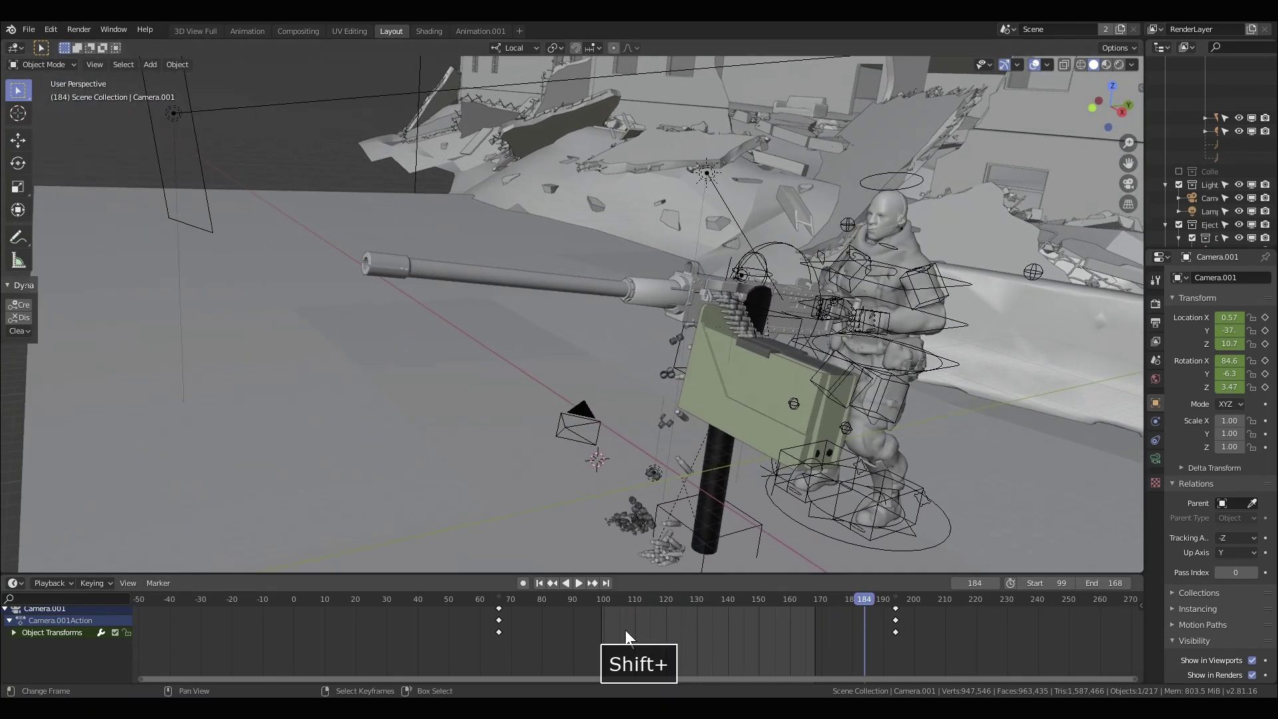
# Step: Set the current frame to 140 and view the soldier and gun from the side
pyautogui.moveTo(627, 628); pyautogui.dragTo(732, 616)
pyautogui.moveTo(706, 552); pyautogui.dragTo(654, 547, button='middle')
pyautogui.moveTo(649, 632); pyautogui.dragTo(728, 678)
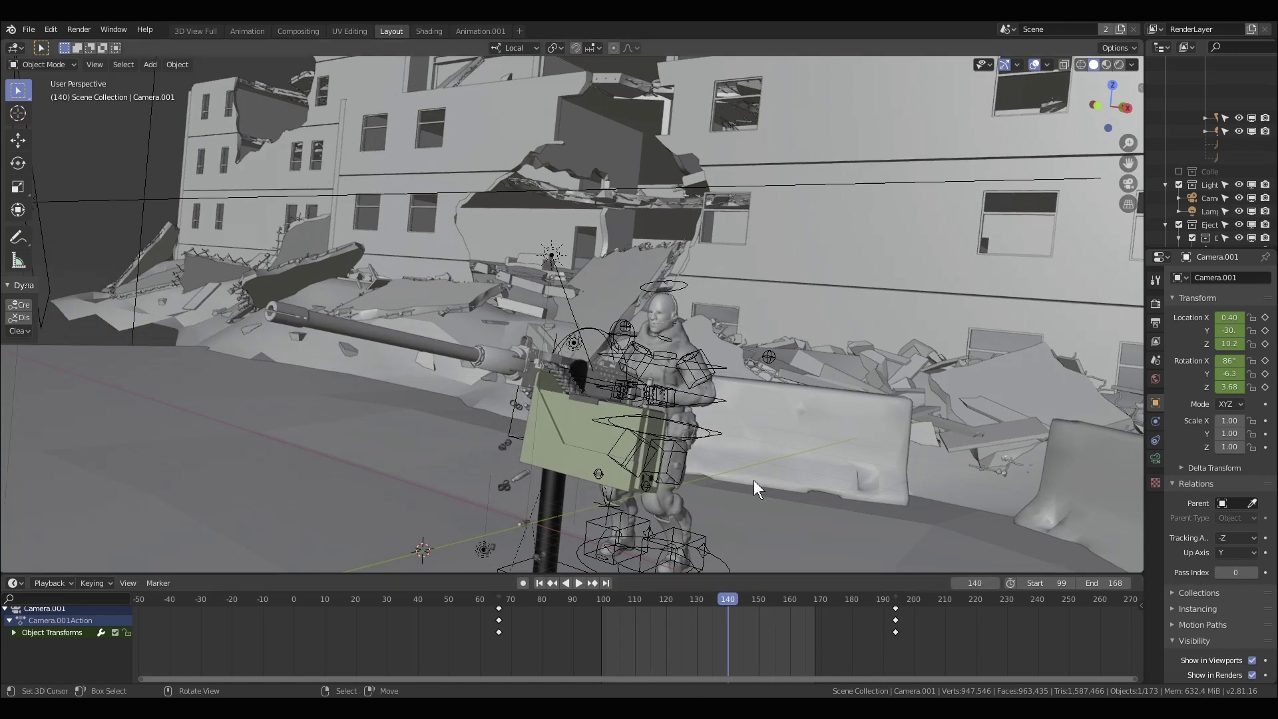
pyautogui.scroll(-1, 761, 407)
pyautogui.moveTo(785, 402); pyautogui.dragTo(368, 373, button='middle')
pyautogui.scroll(1, 465, 377)
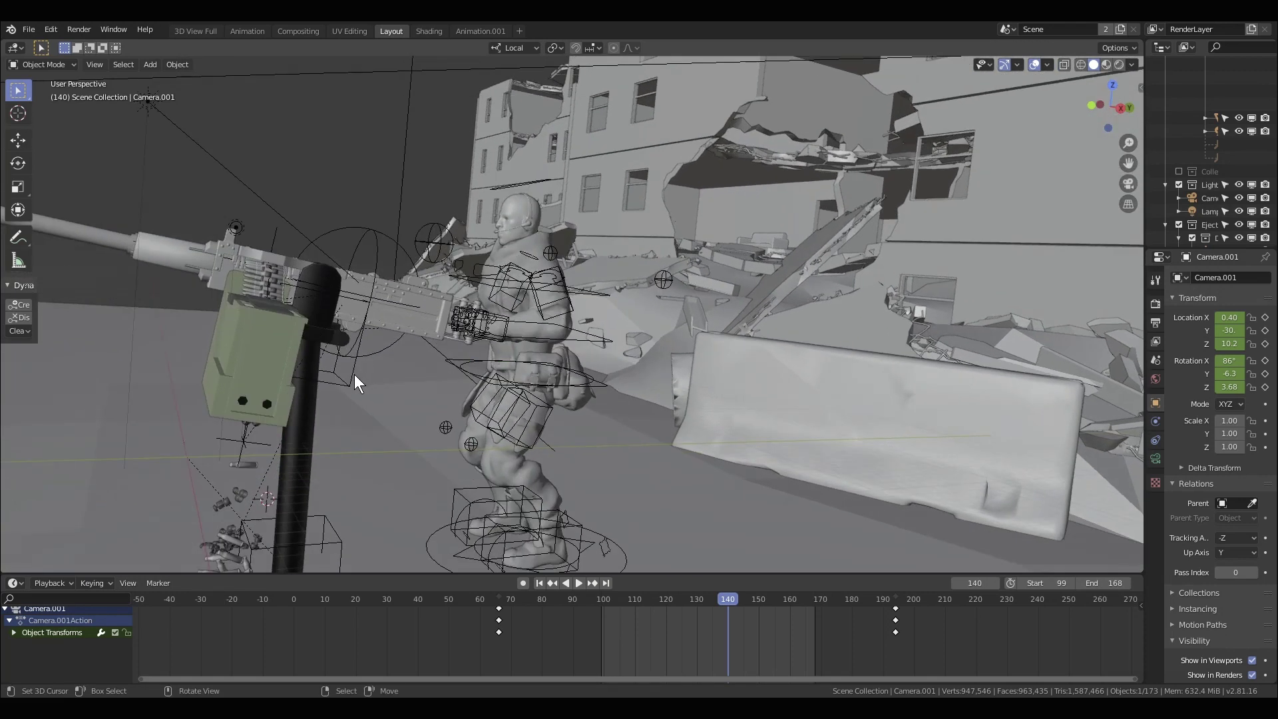
# Step: Try rotating the gun rotation control at frame 140 to test how the soldier's hands and body follow the gun
pyautogui.click(355, 376)
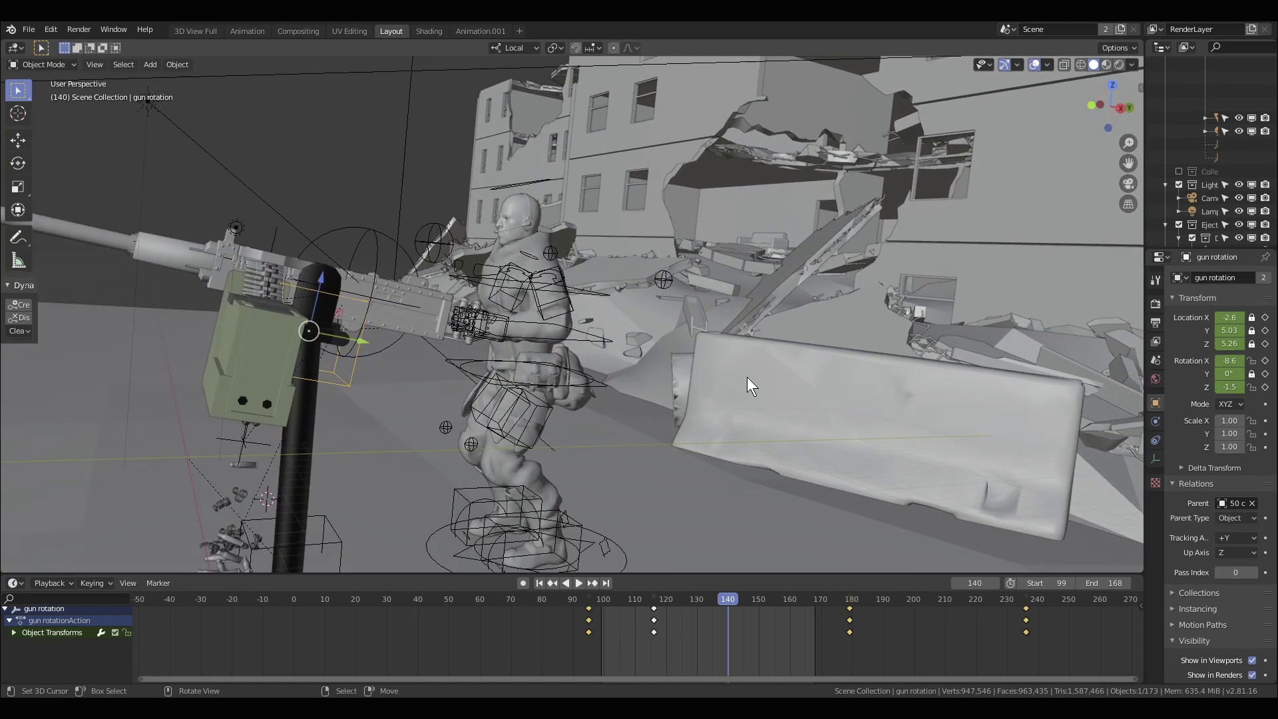
pyautogui.press('r')
pyautogui.press('r')
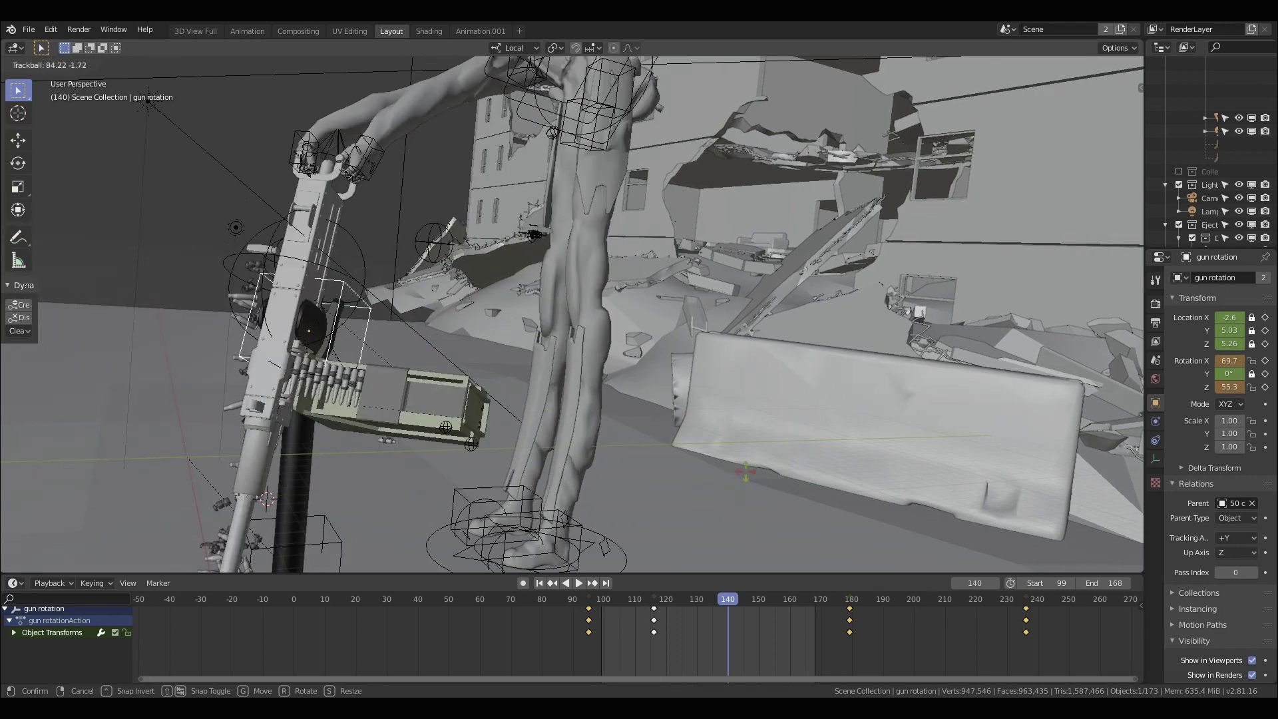
pyautogui.press('r')
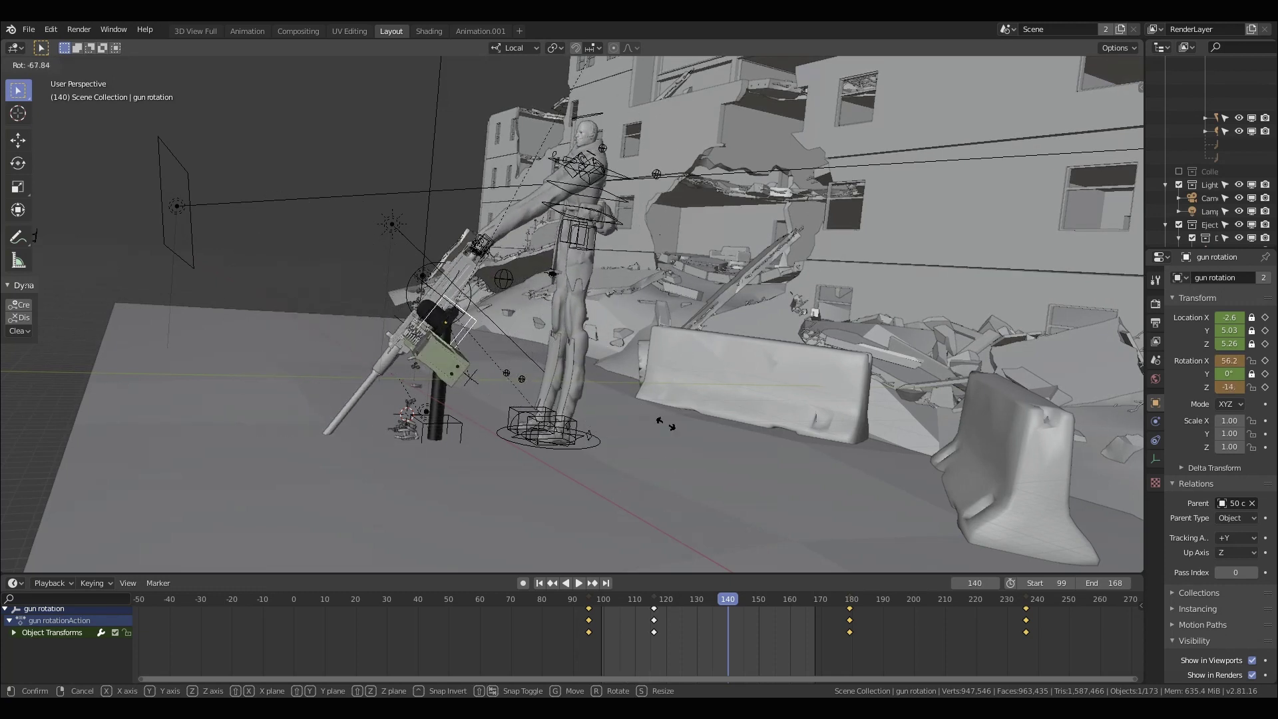
pyautogui.rightClick(666, 425)
# Step: Examine the ruined concrete building and the surrounding war-zone scene around the gunner
pyautogui.moveTo(666, 424); pyautogui.dragTo(672, 399, button='middle')
pyautogui.keyDown('shift'); pyautogui.moveTo(672, 400); pyautogui.dragTo(842, 320, button='middle'); pyautogui.keyUp('shift')
pyautogui.scroll(4, 566, 447)
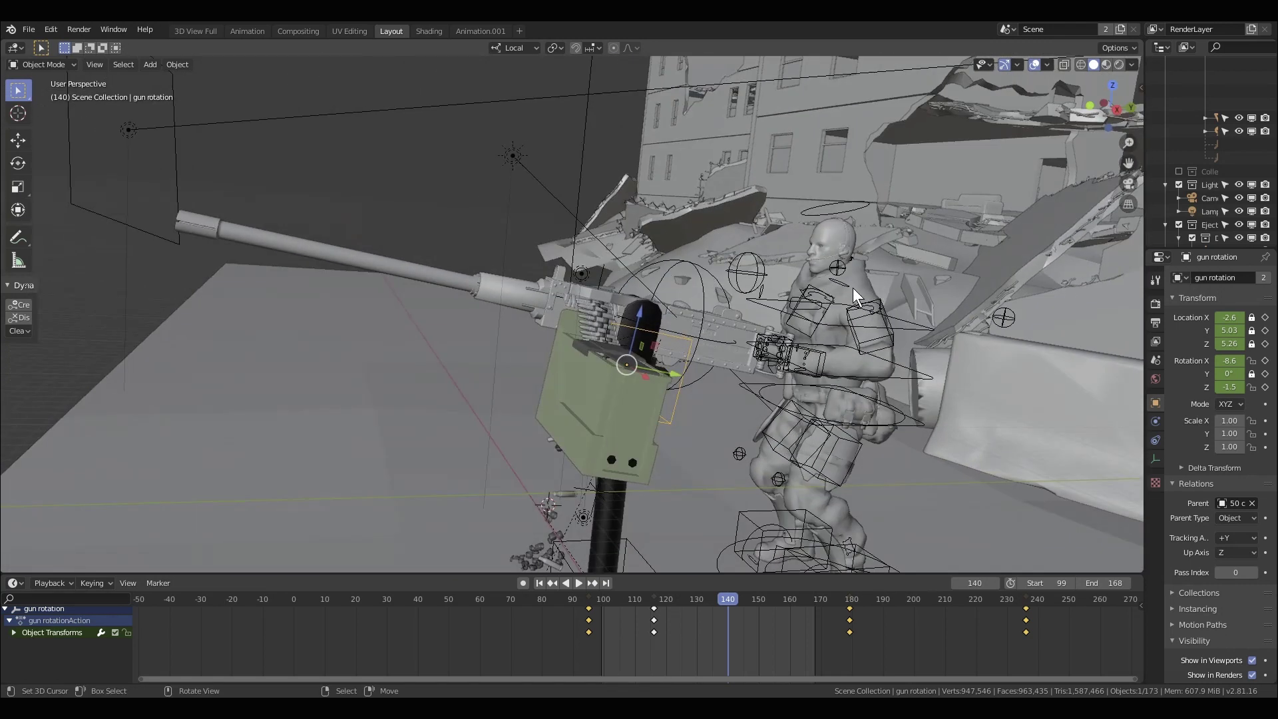
pyautogui.moveTo(785, 283); pyautogui.dragTo(678, 331, button='middle')
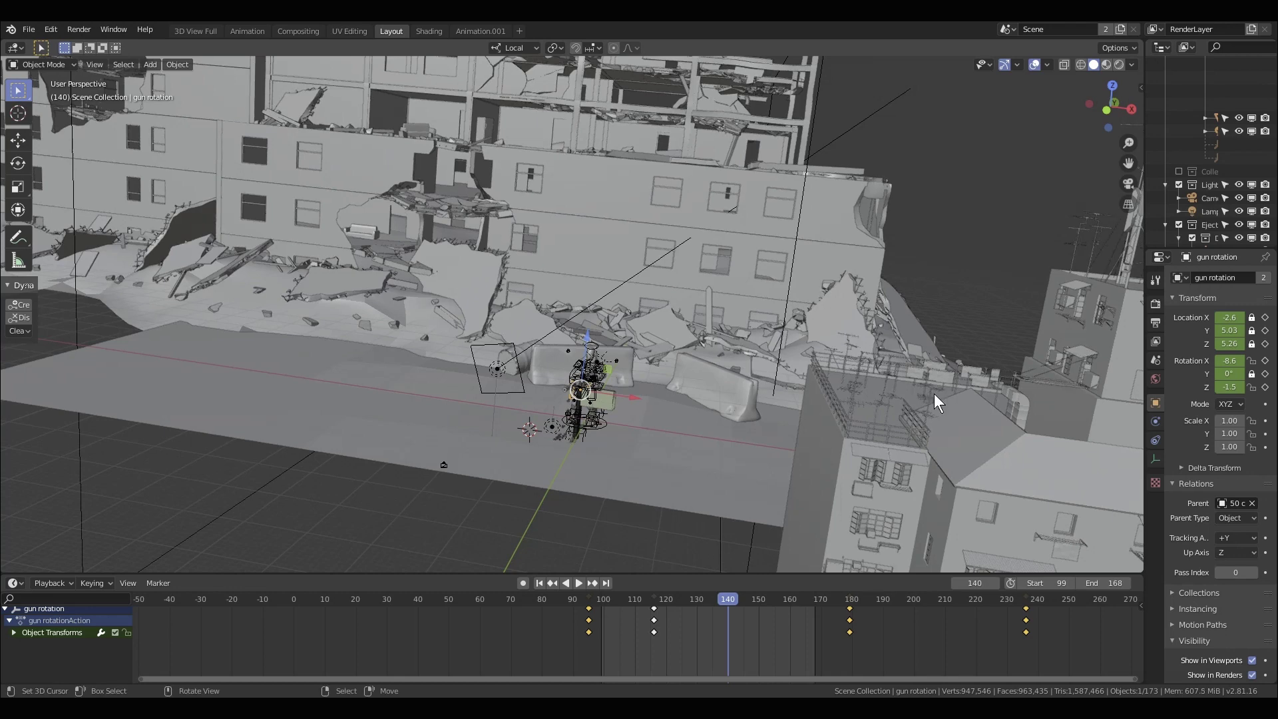
pyautogui.scroll(2, 636, 278)
pyautogui.moveTo(636, 277); pyautogui.dragTo(517, 298, button='middle')
pyautogui.click(593, 271)
pyautogui.moveTo(628, 302); pyautogui.dragTo(647, 239, button='middle')
pyautogui.scroll(1, 696, 324)
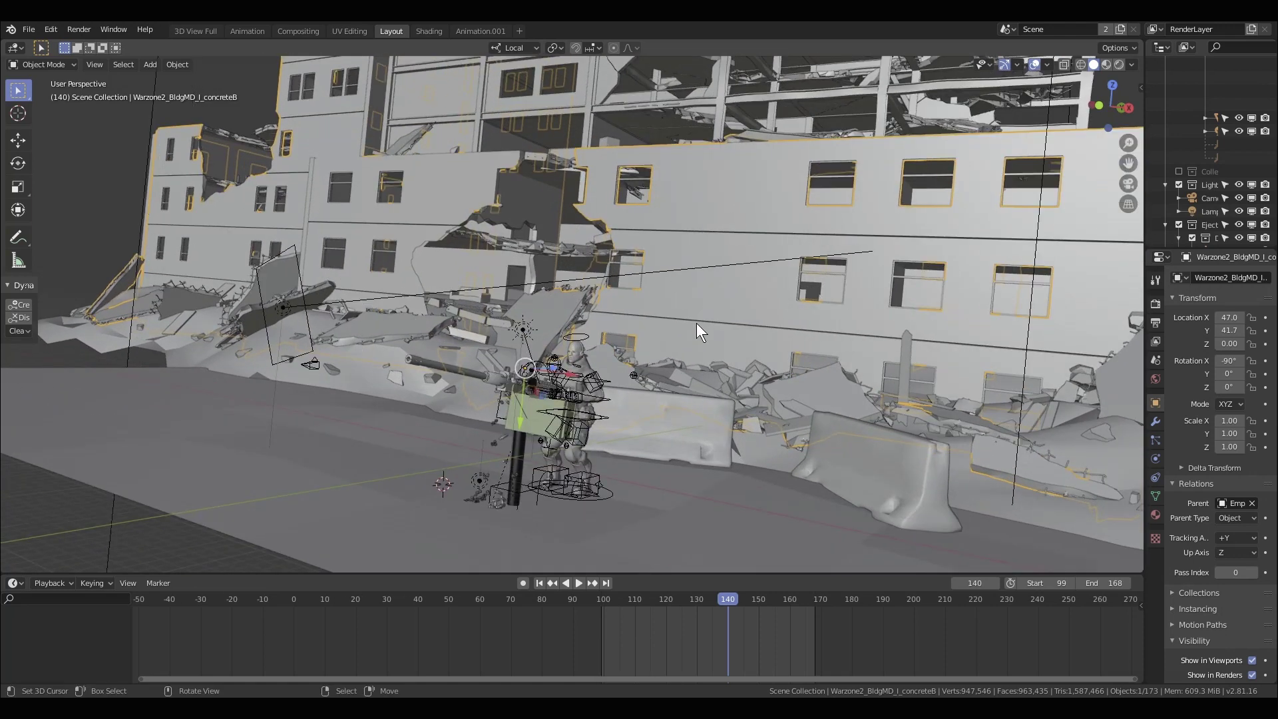
pyautogui.keyDown('shift'); pyautogui.moveTo(694, 323); pyautogui.dragTo(660, 335, button='middle'); pyautogui.keyUp('shift')
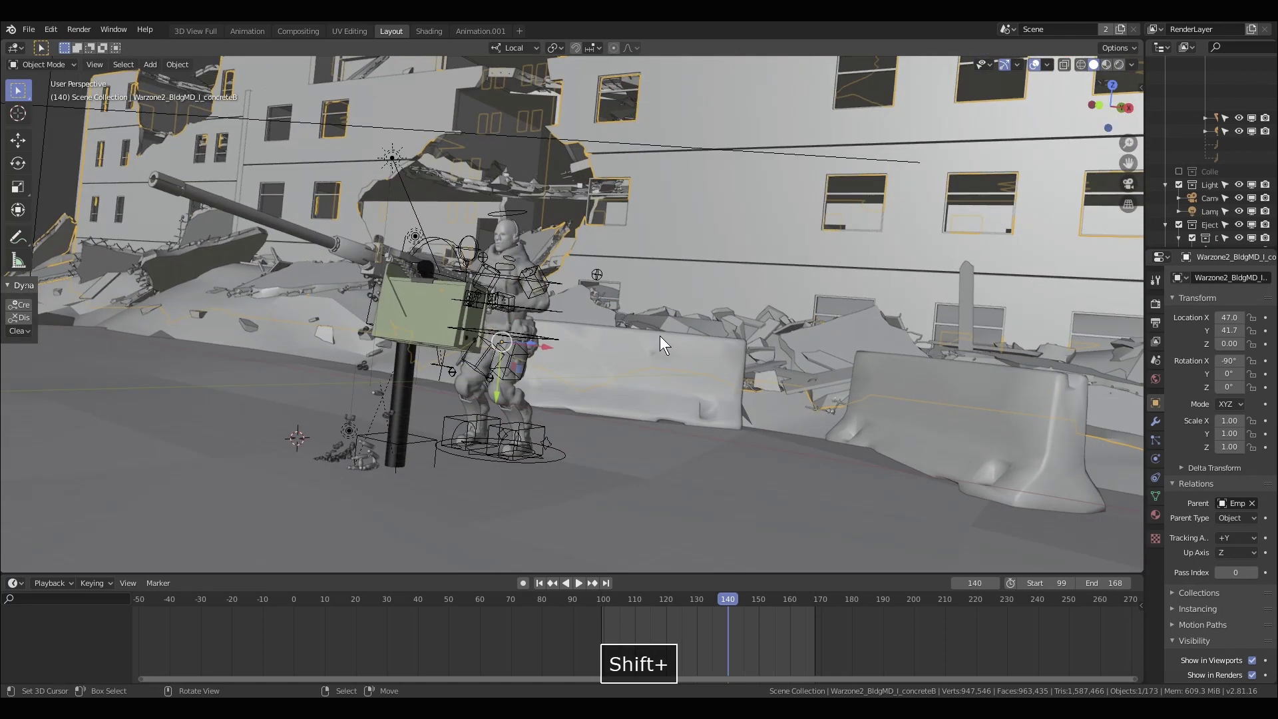
# Step: Inspect the two concrete barriers and the rubble behind the soldier from different angles
pyautogui.click(685, 354)
pyautogui.moveTo(916, 389); pyautogui.dragTo(899, 426, button='middle')
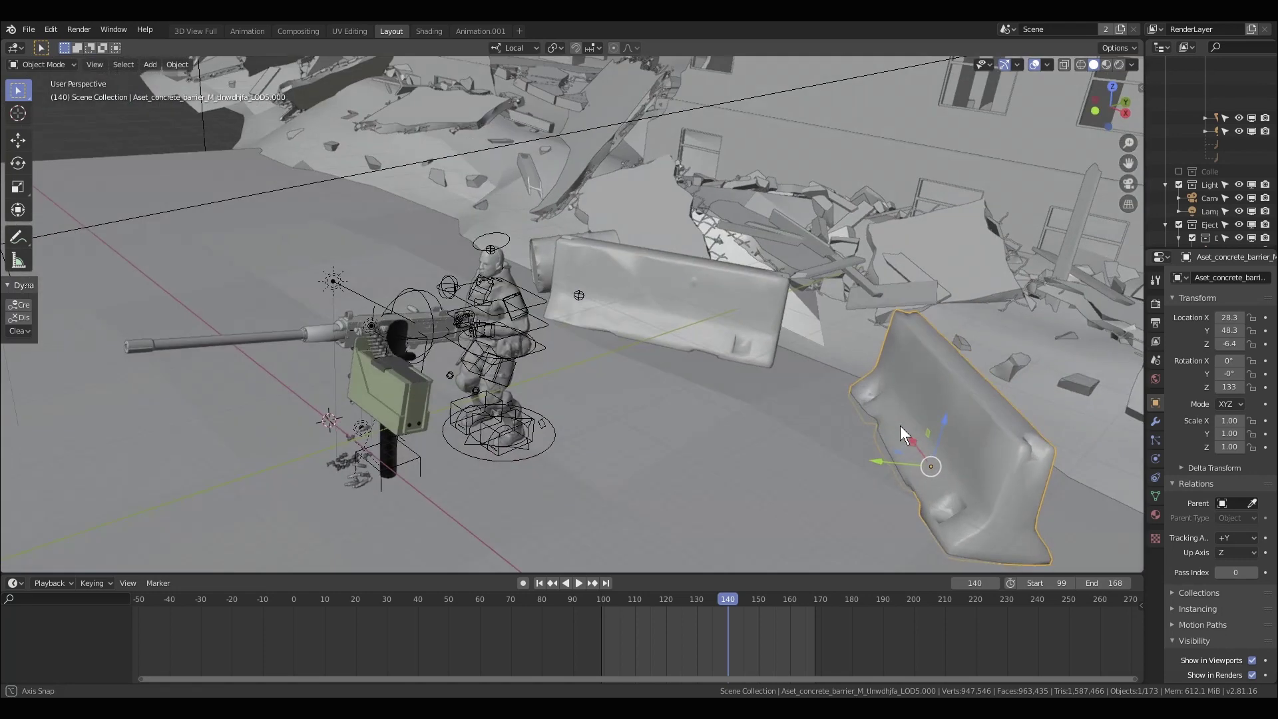
pyautogui.keyDown('shift'); pyautogui.moveTo(753, 439); pyautogui.dragTo(979, 452, button='middle'); pyautogui.keyUp('shift')
pyautogui.scroll(3, 882, 372)
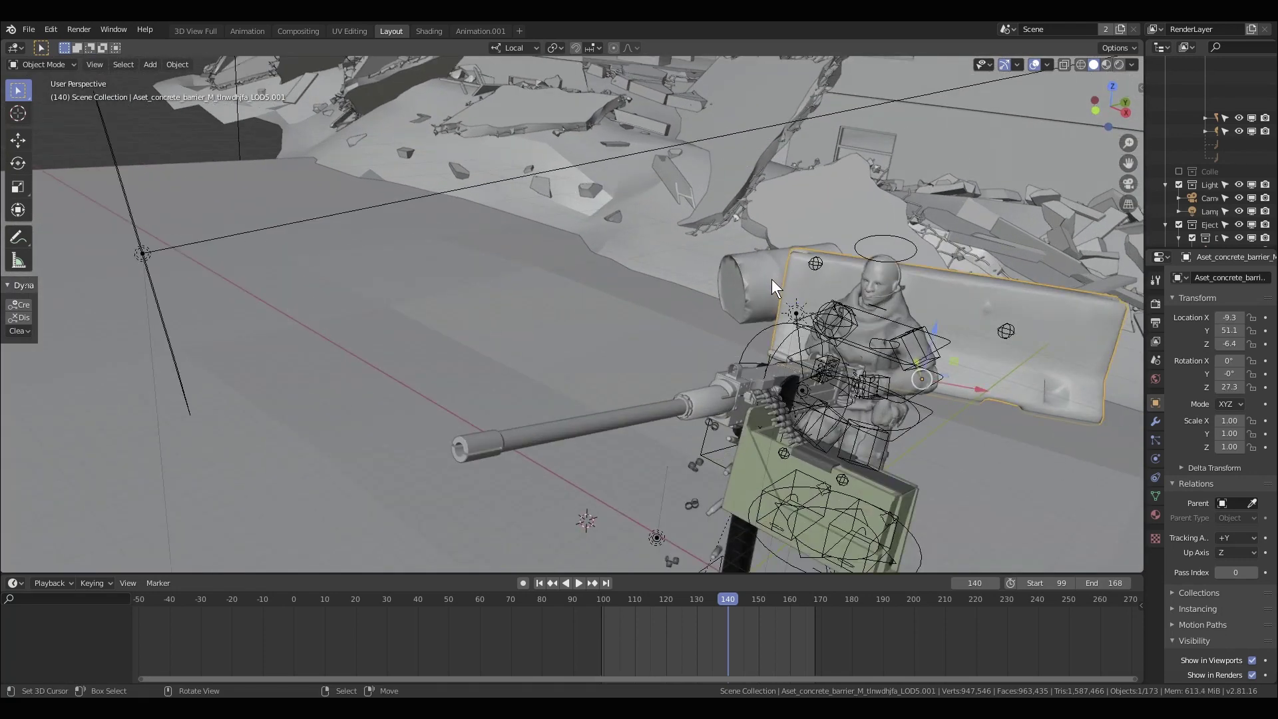
pyautogui.moveTo(858, 365); pyautogui.dragTo(821, 352, button='middle')
pyautogui.keyDown('shift'); pyautogui.moveTo(822, 353); pyautogui.dragTo(827, 254, button='middle'); pyautogui.keyUp('shift')
pyautogui.scroll(-5, 919, 333)
pyautogui.moveTo(917, 367); pyautogui.dragTo(820, 321, button='middle')
pyautogui.keyDown('shift'); pyautogui.moveTo(820, 320); pyautogui.dragTo(755, 325, button='middle'); pyautogui.keyUp('shift')
pyautogui.scroll(4, 789, 386)
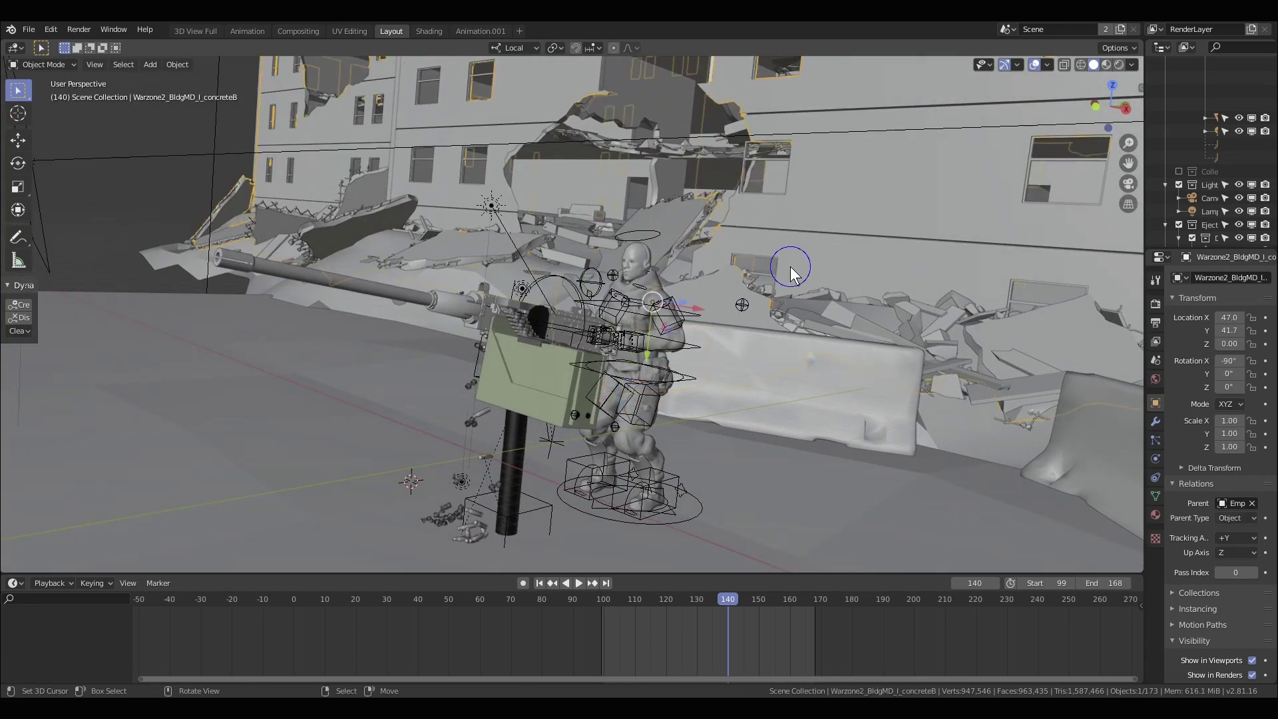
# Step: Select the soldier rig's c_spine_01.x bone and view the rigged character around it
pyautogui.click(796, 358)
pyautogui.moveTo(842, 383); pyautogui.dragTo(644, 368, button='middle')
pyautogui.rightClick(594, 348)
pyautogui.press('KP_Decimal')
pyautogui.scroll(-4, 593, 346)
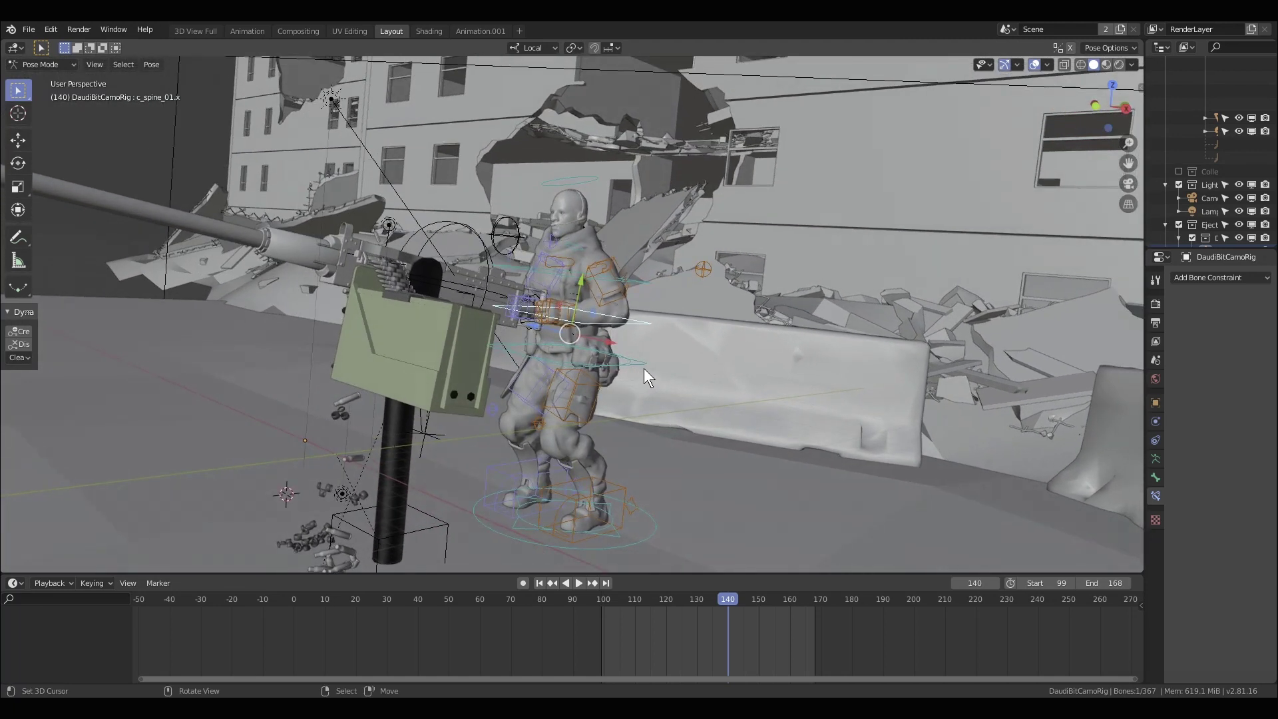
pyautogui.scroll(2, 643, 369)
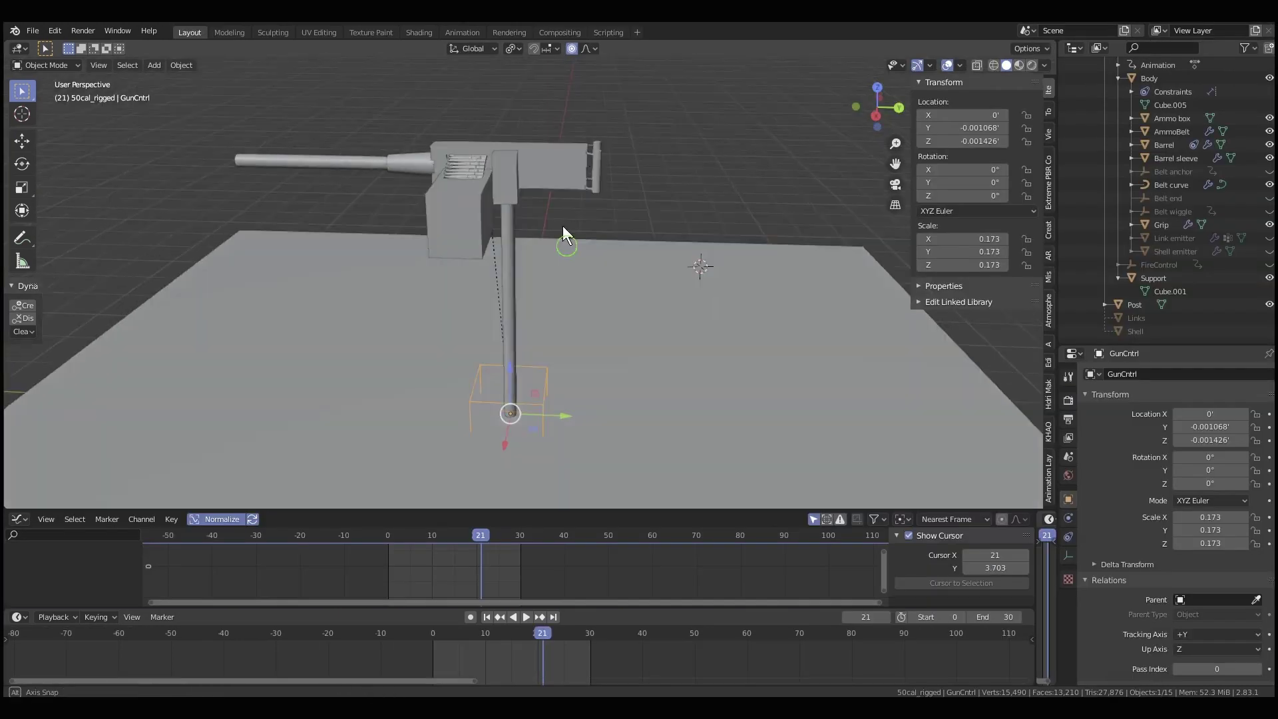
# Step: Identify the simplified gun rig's parts by selecting the barrel, barrel sleeve, body, grip, support, ammo box, post and ammo belt in turn
pyautogui.click(359, 194)
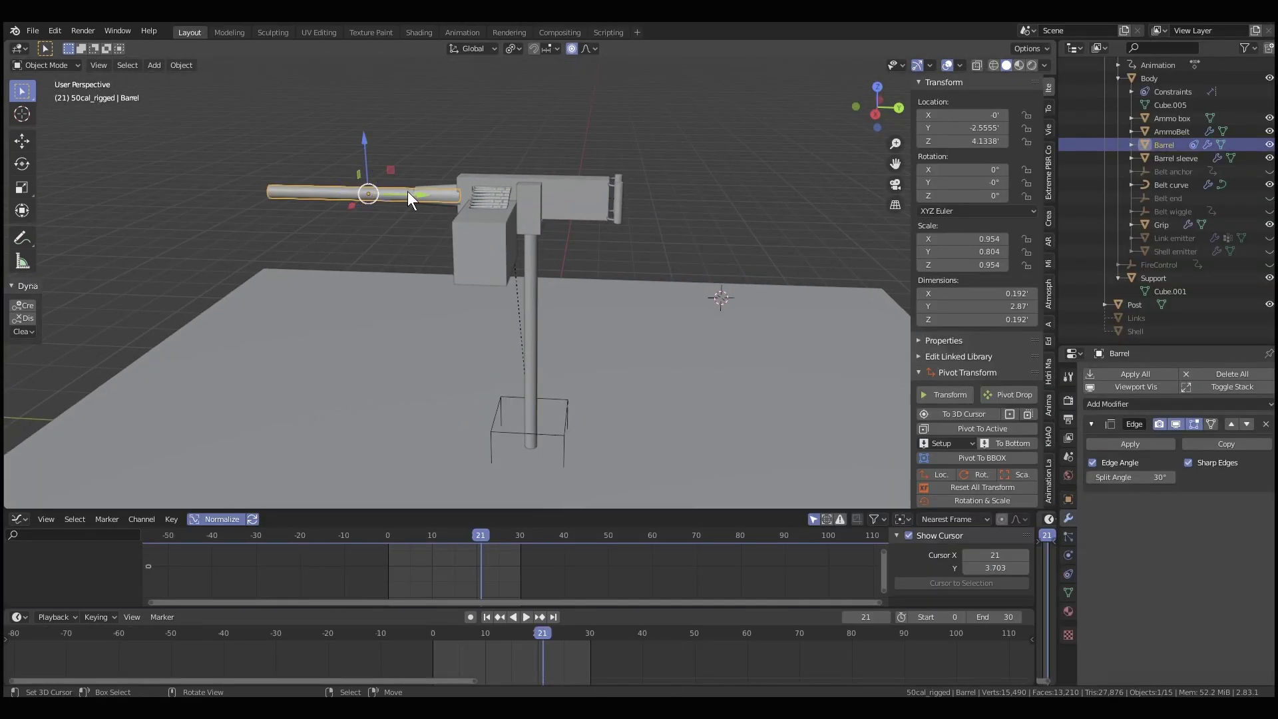
pyautogui.click(436, 197)
pyautogui.click(582, 217)
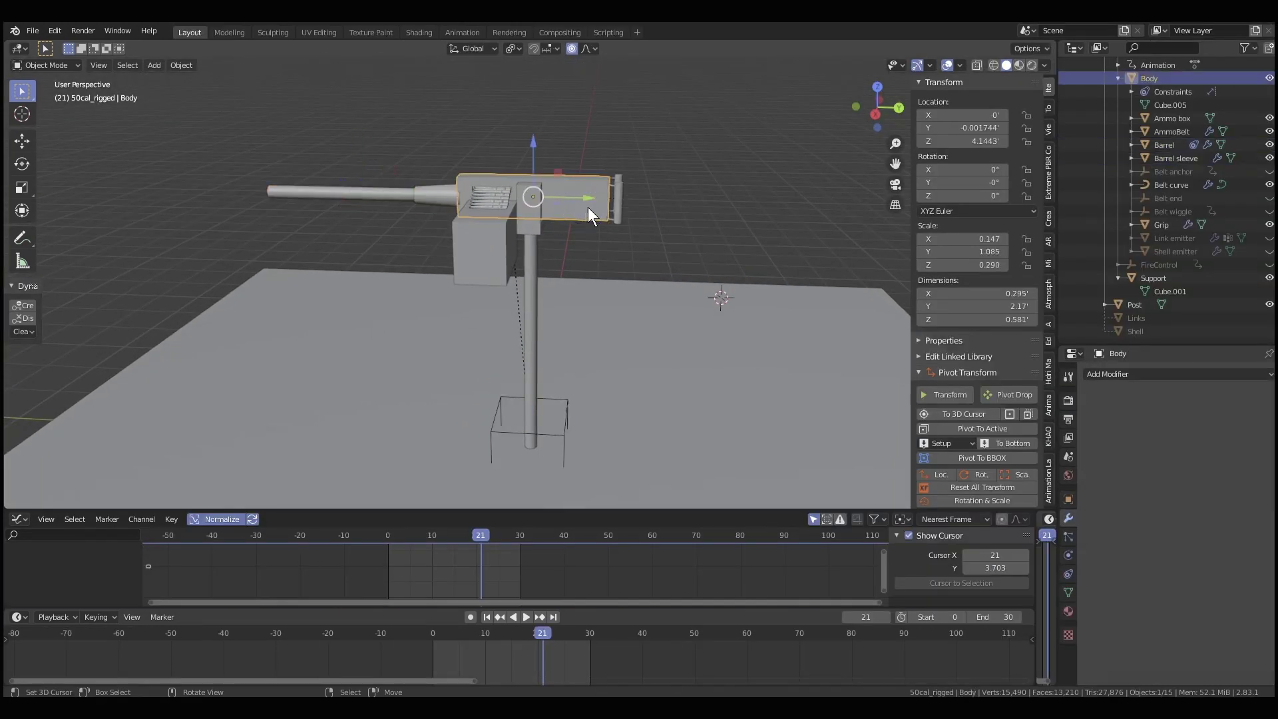
pyautogui.click(619, 214)
pyautogui.click(529, 201)
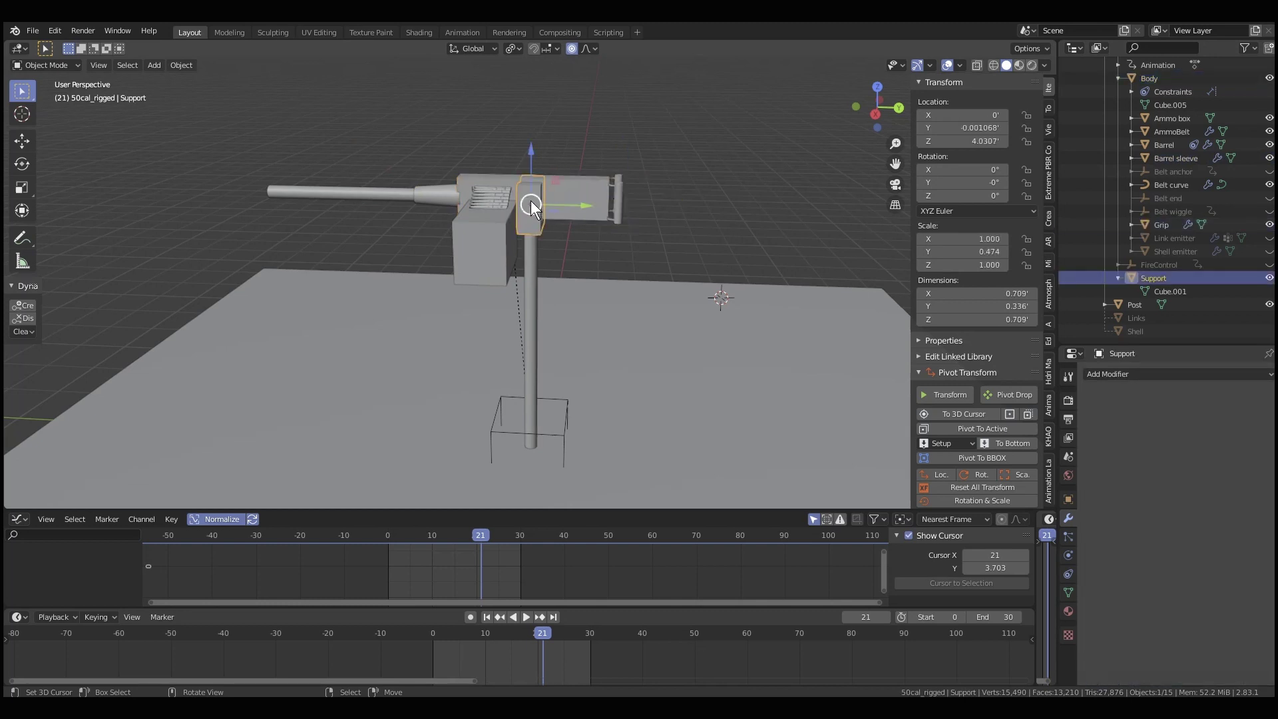
pyautogui.click(487, 227)
pyautogui.click(528, 296)
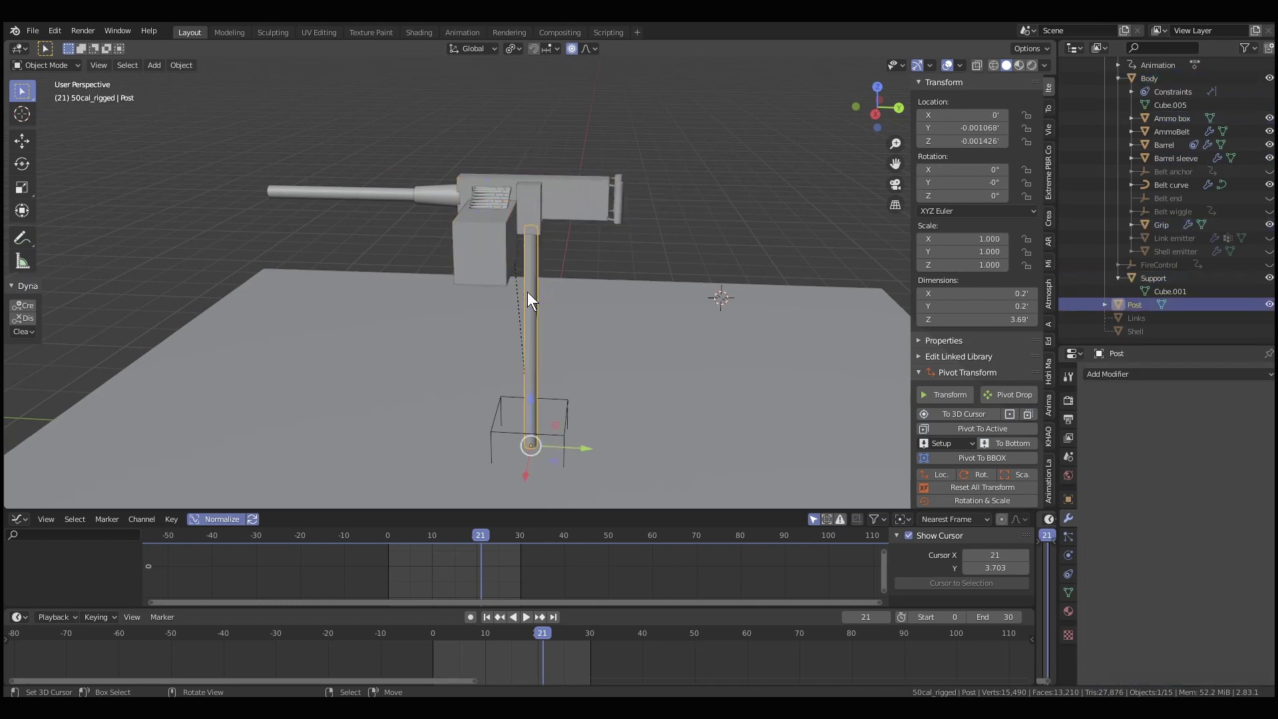
pyautogui.click(506, 193)
# Step: Inspect the Links and Shell objects beside the gun body by selecting each one and viewing it up close
pyautogui.moveTo(553, 187); pyautogui.dragTo(461, 234, button='middle')
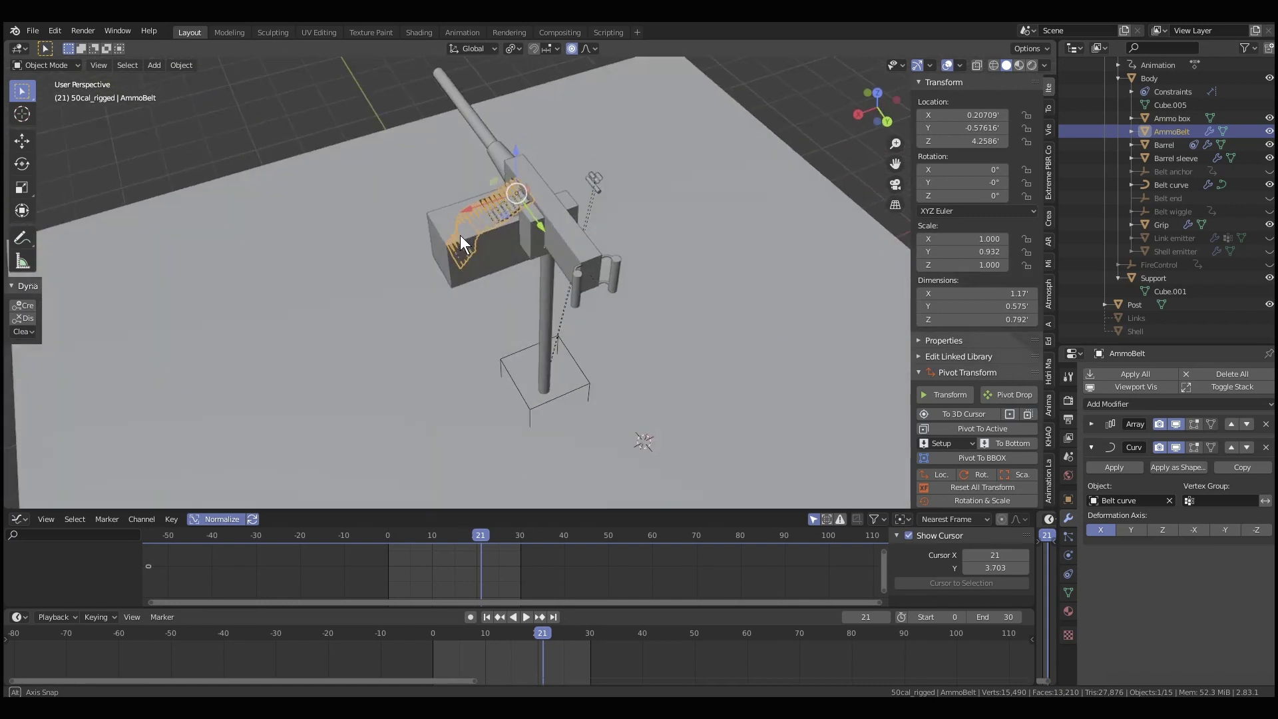
pyautogui.click(606, 185)
pyautogui.click(600, 186)
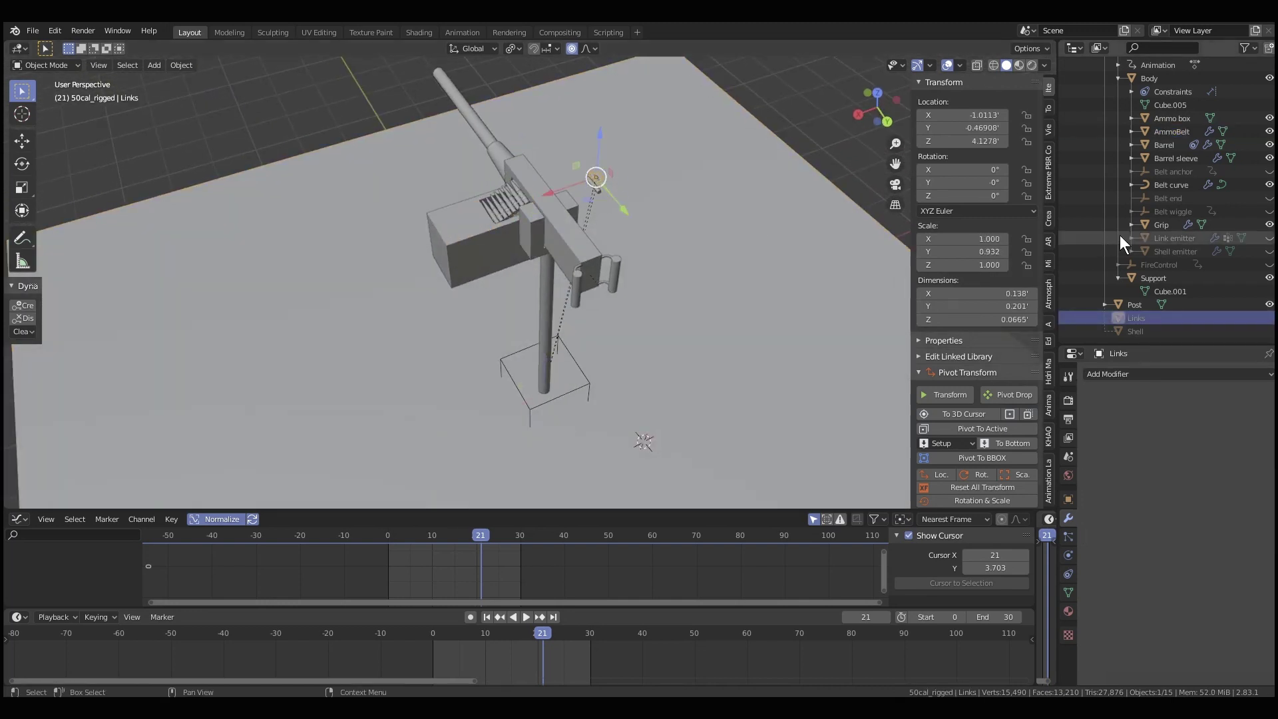
pyautogui.scroll(3, 669, 150)
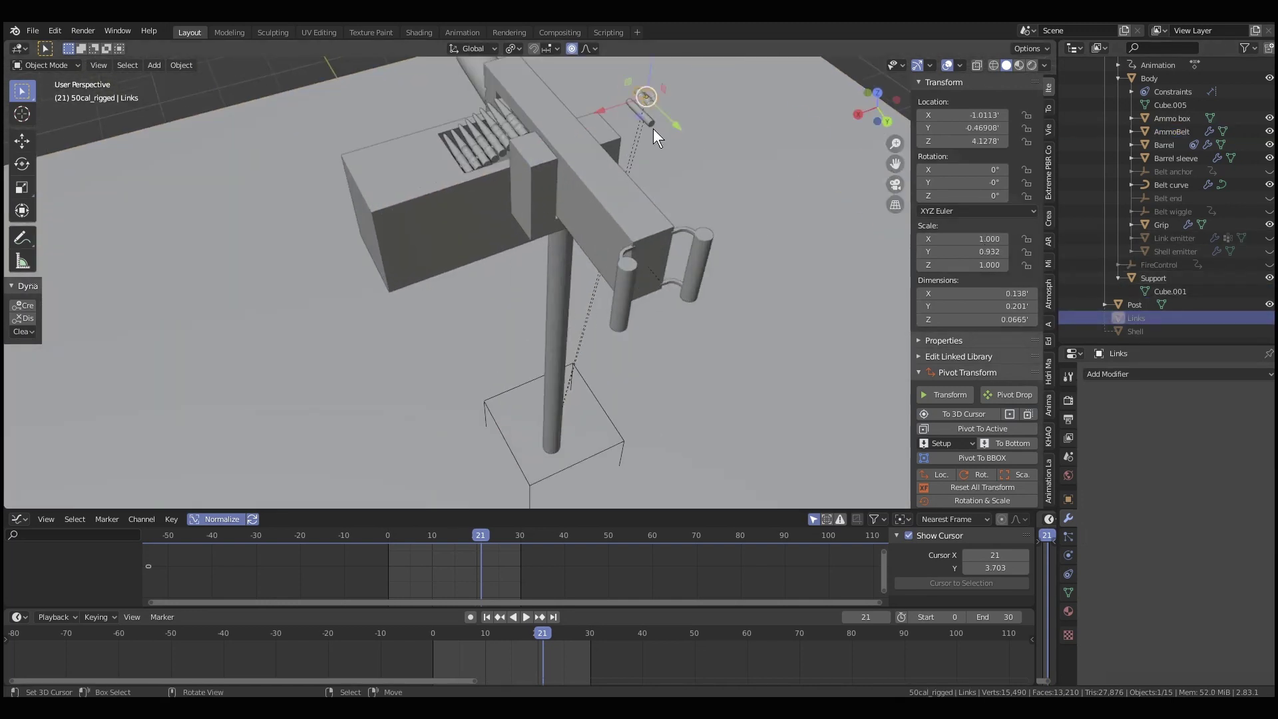
pyautogui.click(652, 123)
pyautogui.moveTo(650, 122); pyautogui.dragTo(638, 144, button='middle')
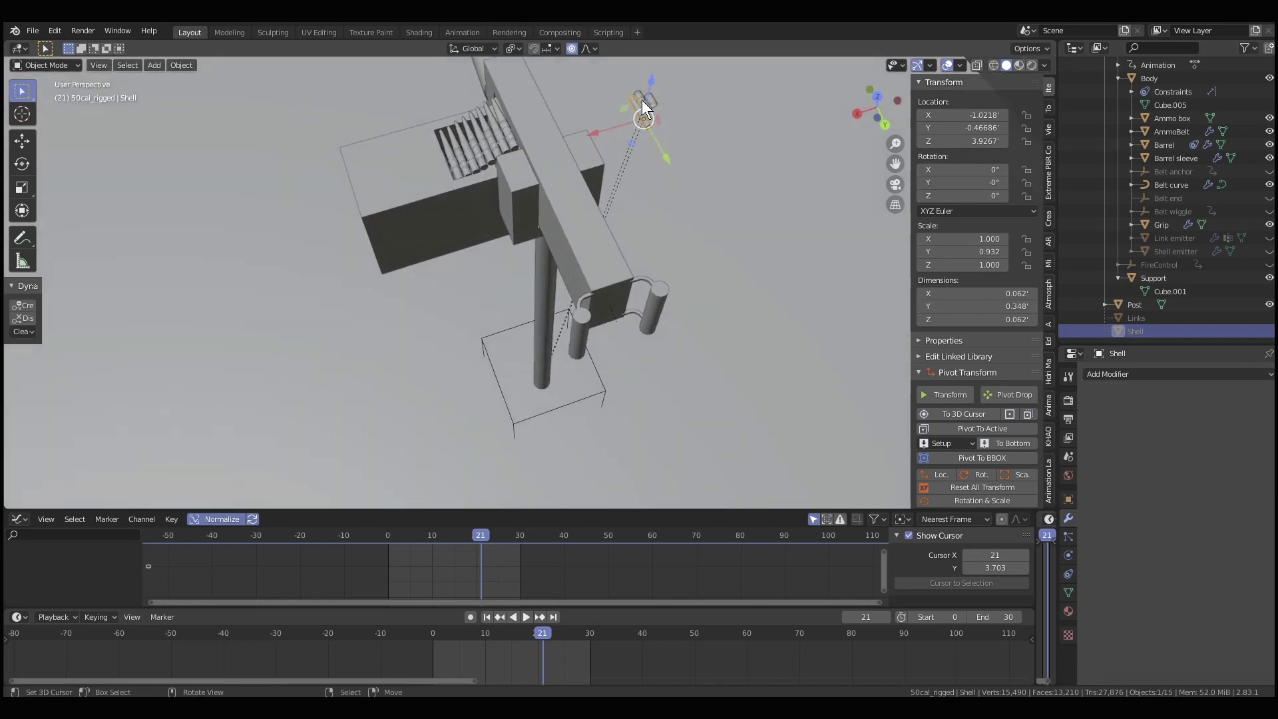
pyautogui.moveTo(605, 191); pyautogui.dragTo(656, 155, button='middle')
# Step: Try moving the gun's Body object to test which parts follow it
pyautogui.scroll(-3, 640, 164)
pyautogui.keyDown('shift'); pyautogui.moveTo(574, 211); pyautogui.dragTo(561, 155, button='middle'); pyautogui.keyUp('shift')
pyautogui.moveTo(542, 208); pyautogui.dragTo(593, 229, button='middle')
pyautogui.click(603, 202)
pyautogui.press('g')
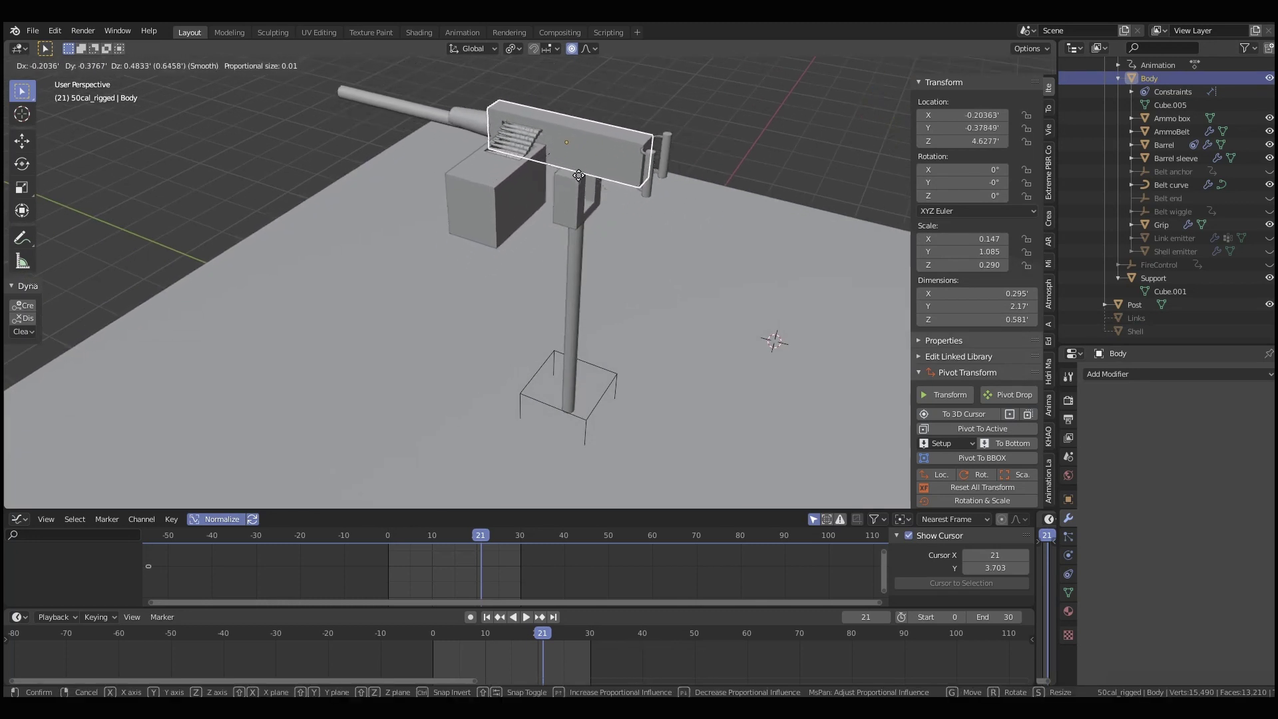
pyautogui.rightClick(580, 180)
pyautogui.moveTo(580, 181); pyautogui.dragTo(582, 217, button='middle')
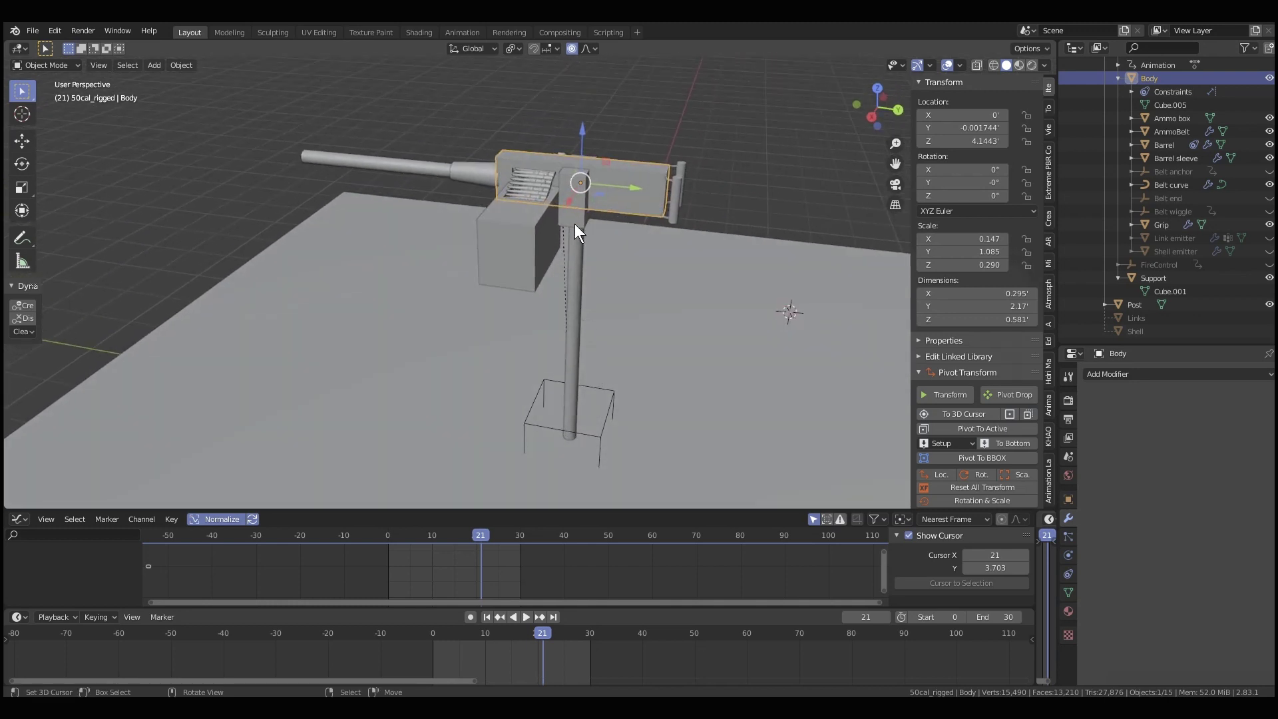
# Step: Inspect the gun's post and the wireframe control box at its base, selecting the post and viewing it up close
pyautogui.moveTo(585, 294); pyautogui.dragTo(584, 248, button='middle')
pyautogui.moveTo(579, 266); pyautogui.dragTo(627, 264, button='middle')
pyautogui.keyDown('shift'); pyautogui.moveTo(631, 225); pyautogui.dragTo(628, 276, button='middle'); pyautogui.keyUp('shift')
pyautogui.scroll(-2, 627, 273)
pyautogui.rightClick(616, 263)
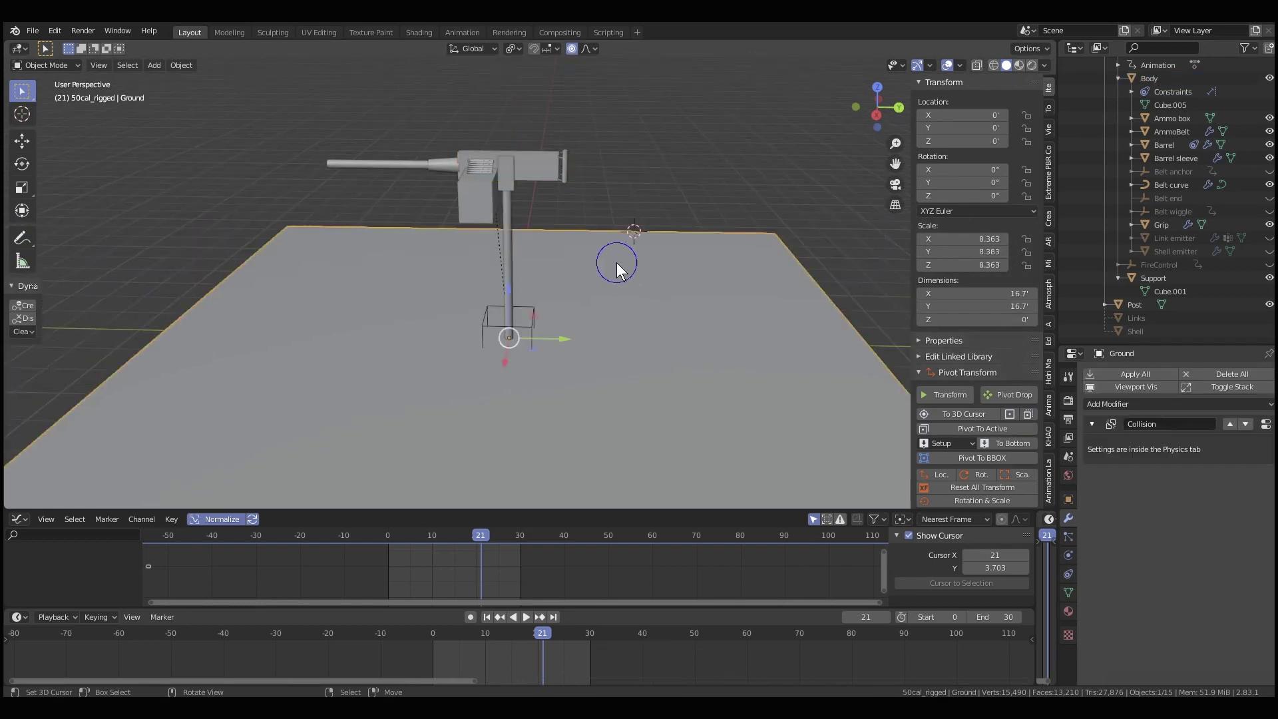
pyautogui.scroll(3, 523, 291)
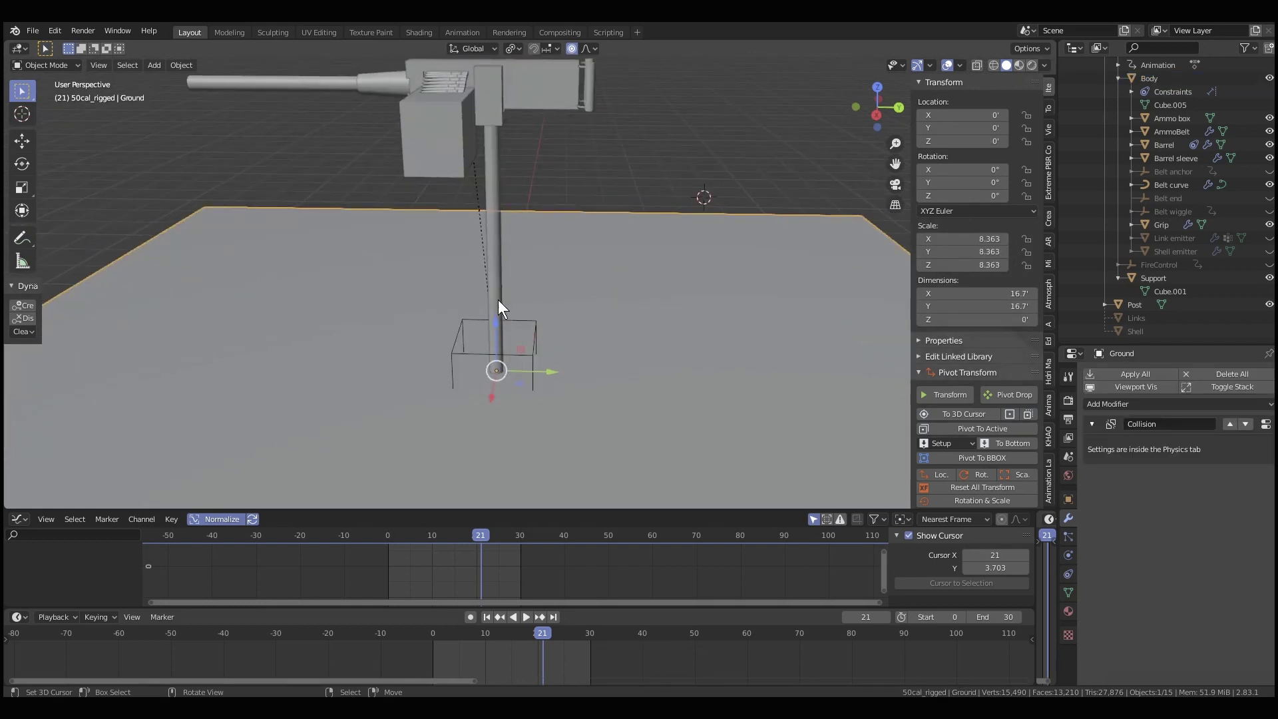
pyautogui.click(499, 308)
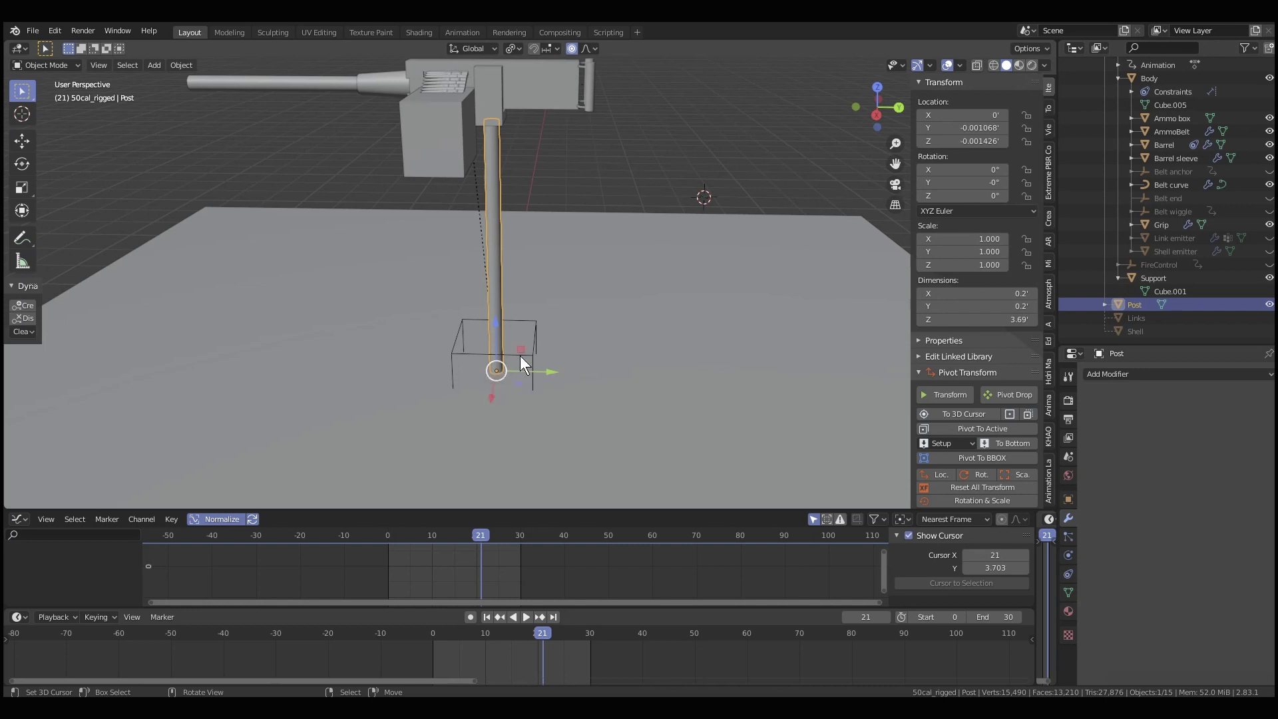
pyautogui.click(535, 323)
pyautogui.moveTo(556, 351); pyautogui.dragTo(570, 337, button='middle')
pyautogui.click(494, 224)
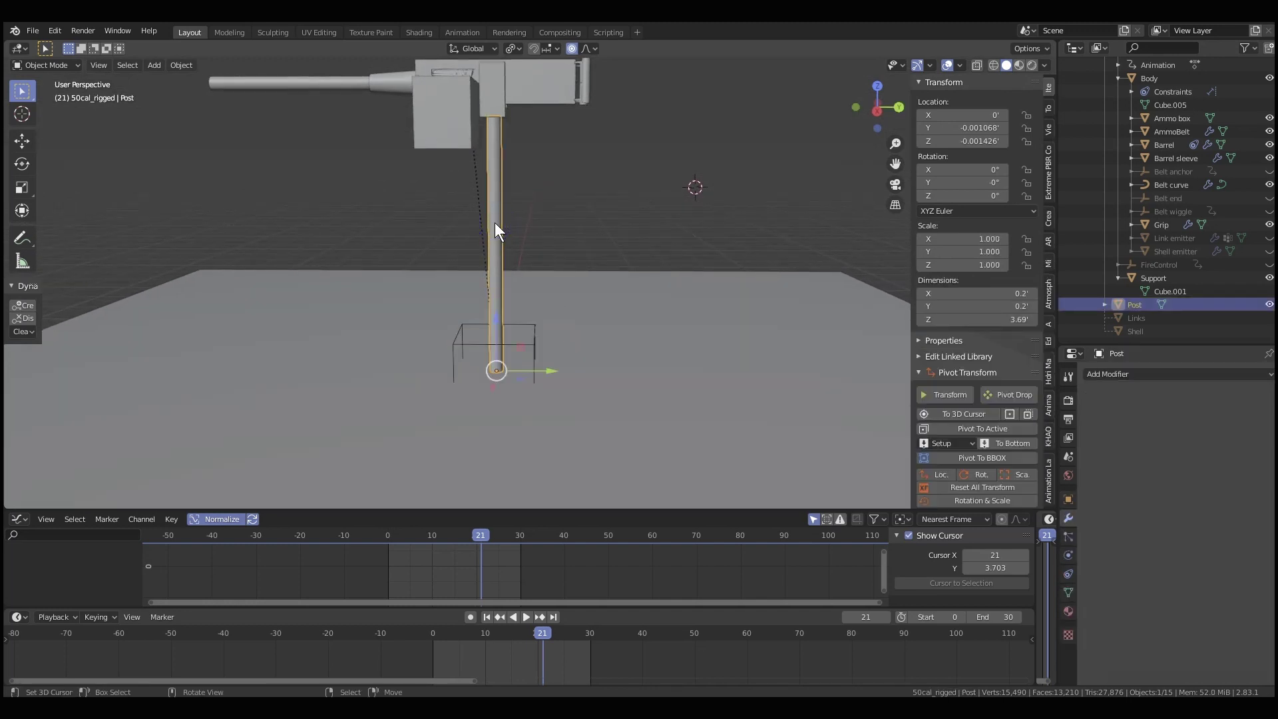
# Step: Turn off proportional editing and try moving the GunCntrl empty across the ground plane with global Z locked
pyautogui.click(522, 322)
pyautogui.press('g')
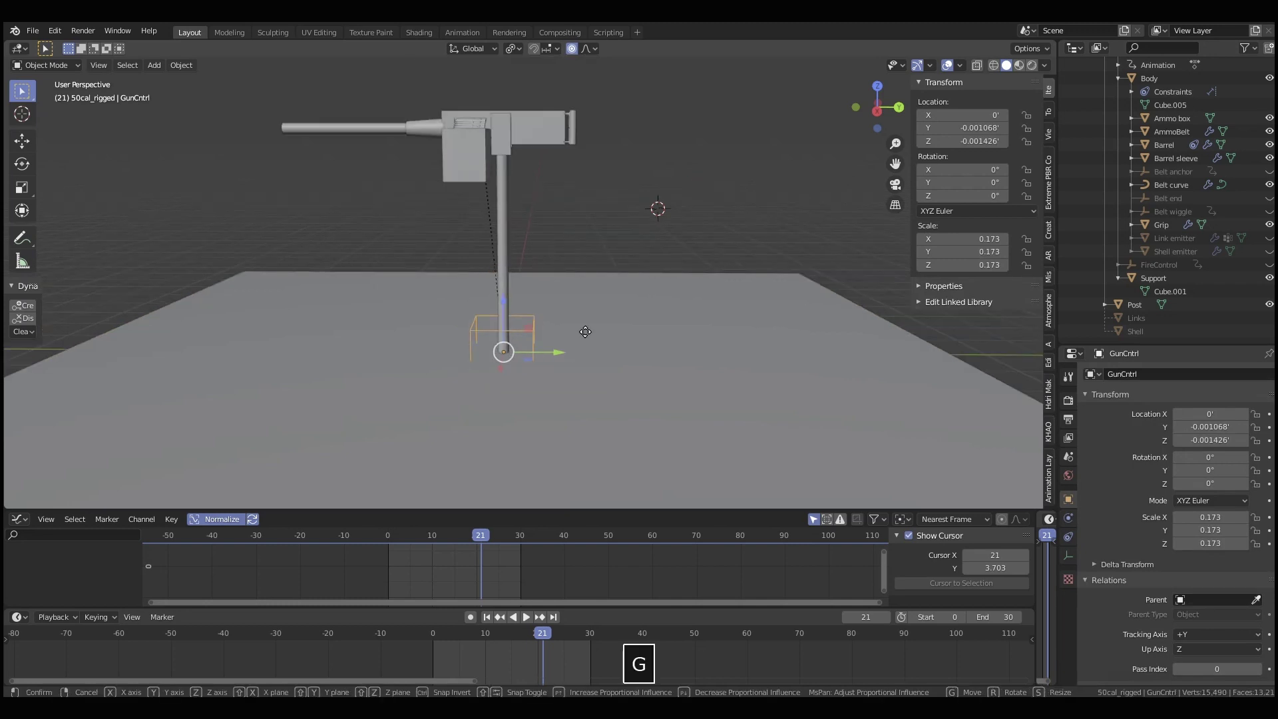
pyautogui.rightClick(476, 312)
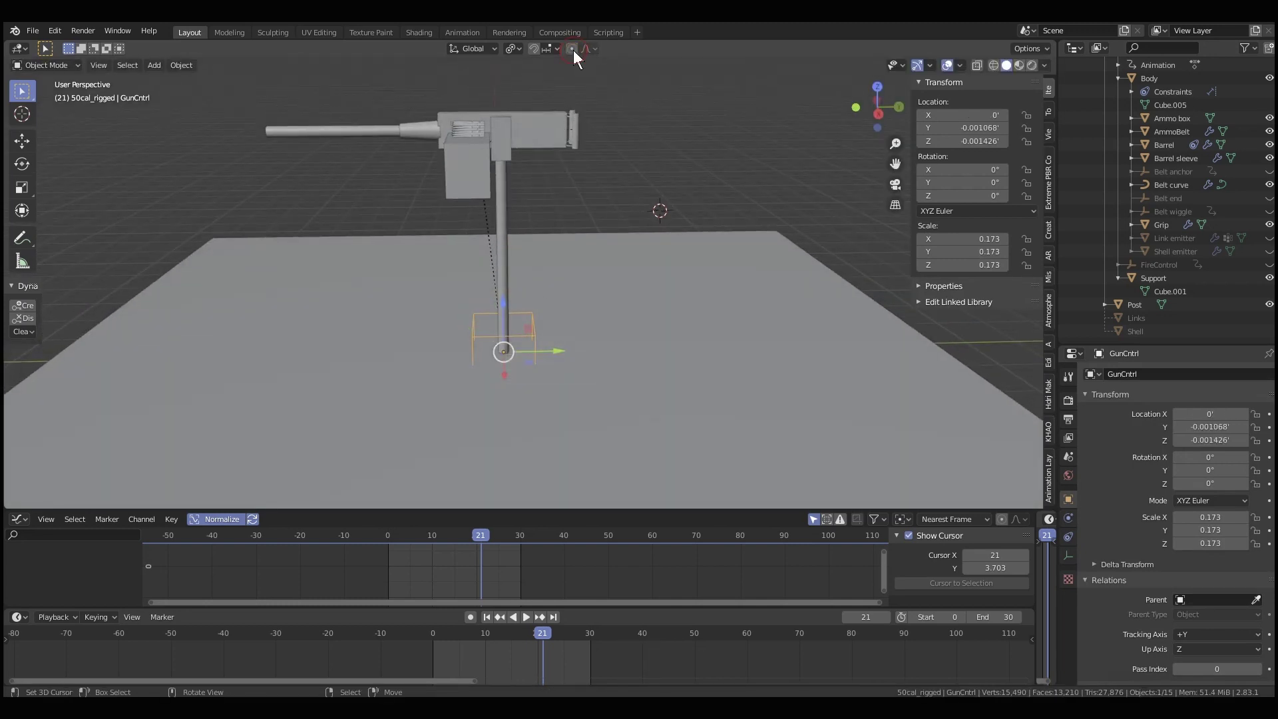
pyautogui.press('g')
pyautogui.hotkey('shift', 'z')
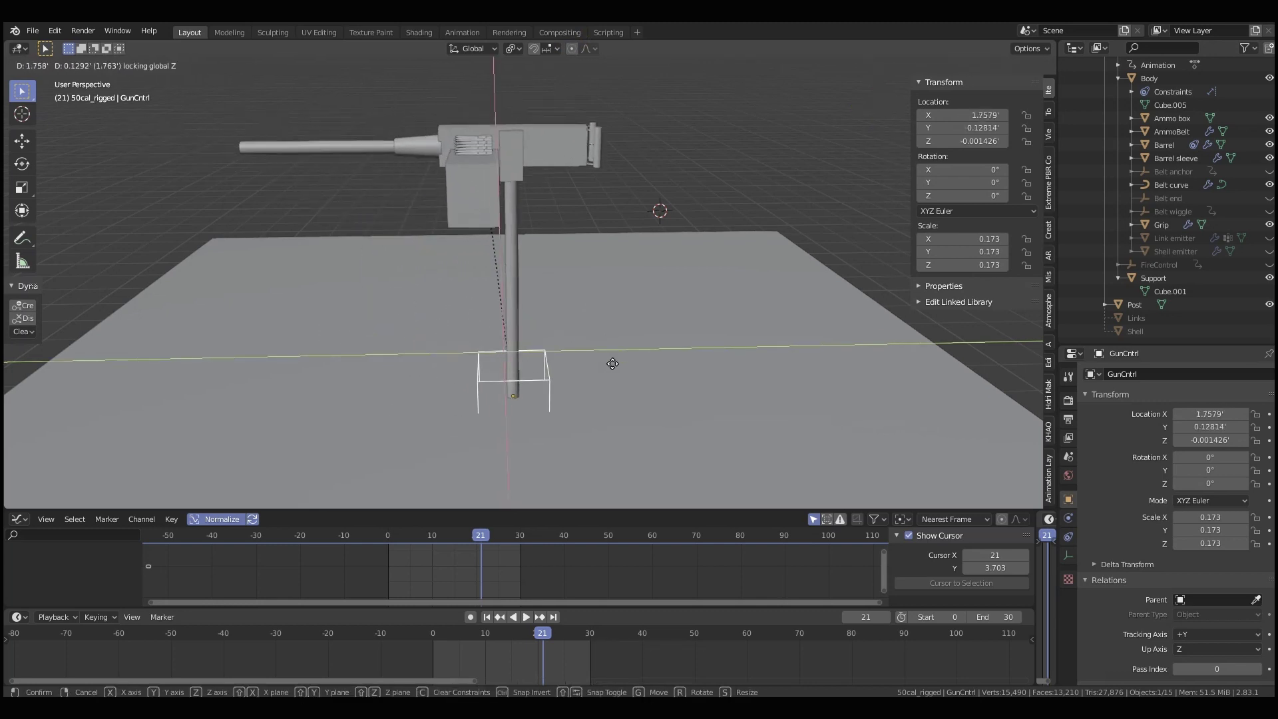
pyautogui.rightClick(604, 329)
# Step: Filter the outliner by "sp" and unhide the GunRotation empty in the viewport
pyautogui.moveTo(600, 276); pyautogui.dragTo(554, 274, button='middle')
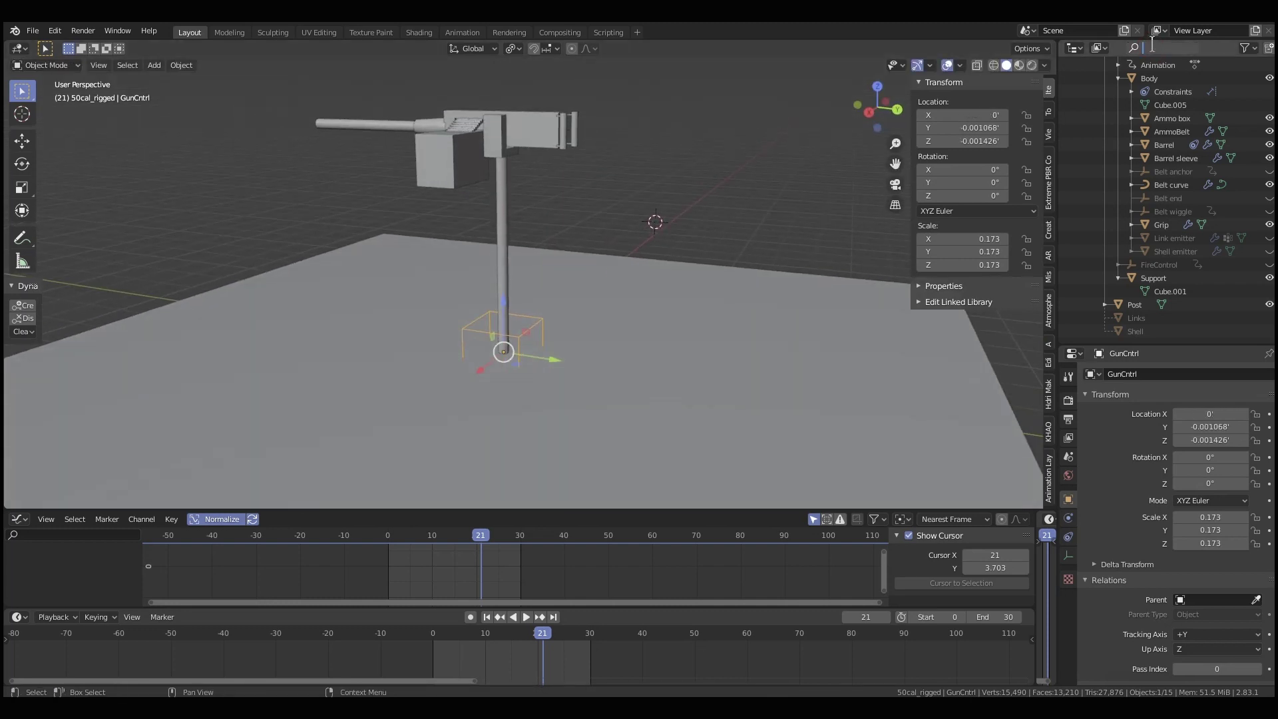
pyautogui.write('wp')
pyautogui.press('BackSpace')
pyautogui.press('BackSpace')
pyautogui.write('sp')
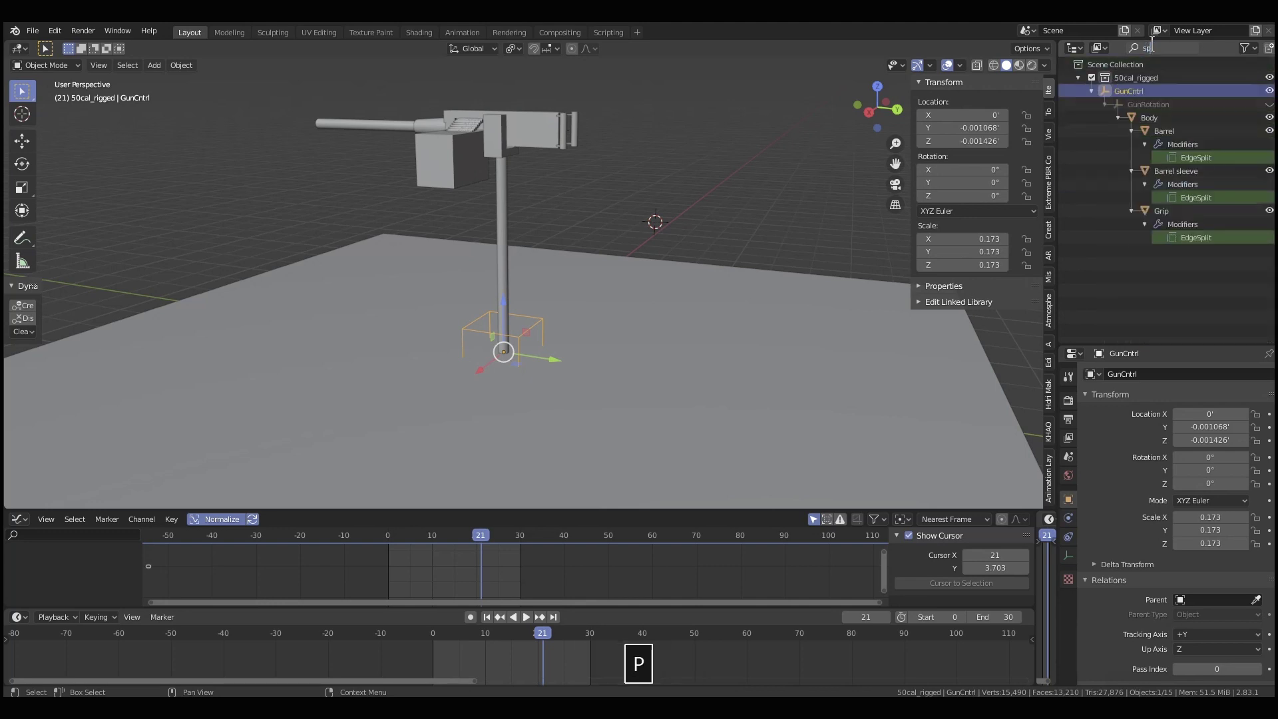
pyautogui.press('Return')
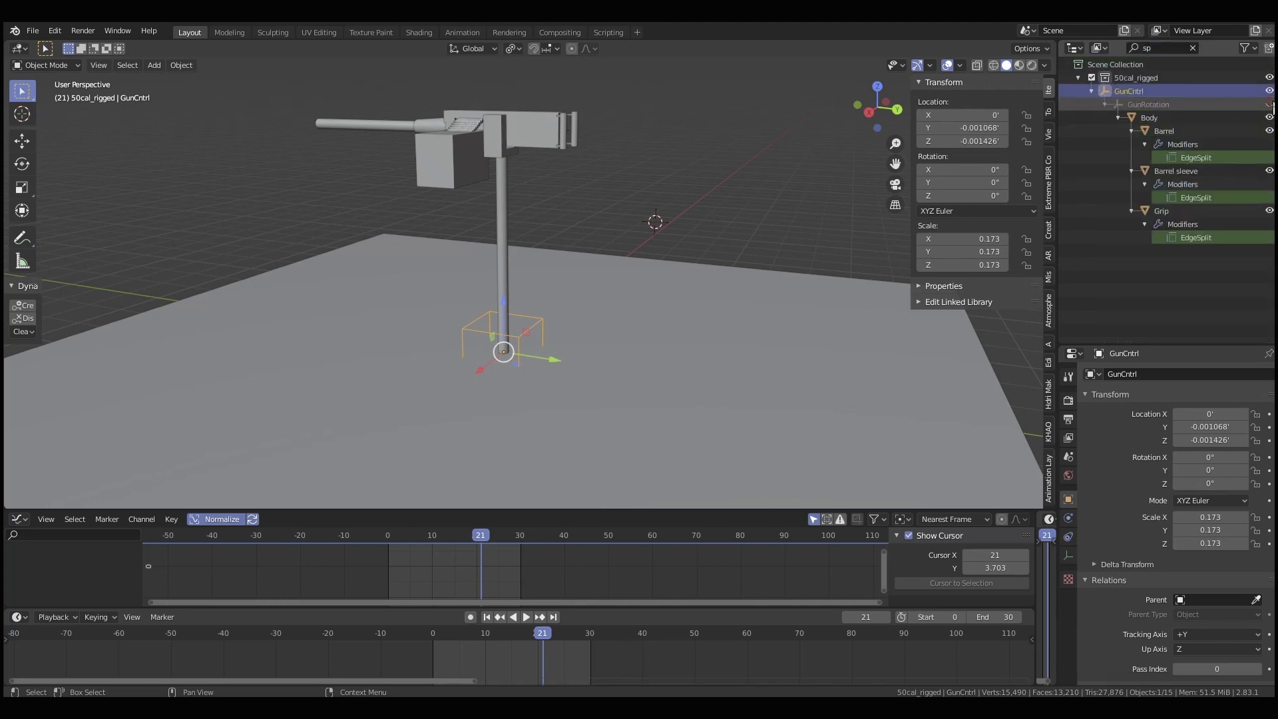
pyautogui.click(1270, 105)
pyautogui.moveTo(611, 160); pyautogui.dragTo(648, 159, button='middle')
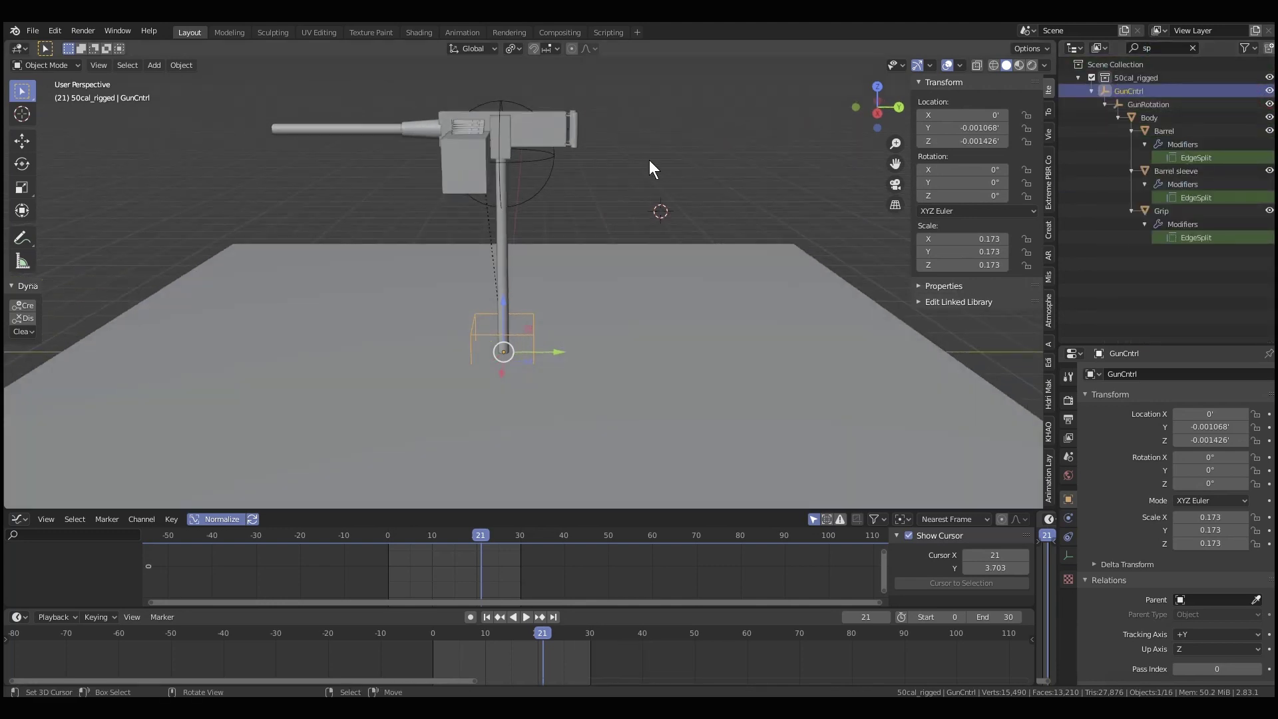
# Step: Identify what the rotation control pivots on by selecting the post, the GunRotation empty and the support in turn
pyautogui.click(514, 160)
pyautogui.moveTo(514, 167); pyautogui.dragTo(486, 282, button='middle')
pyautogui.scroll(2, 508, 177)
pyautogui.click(502, 320)
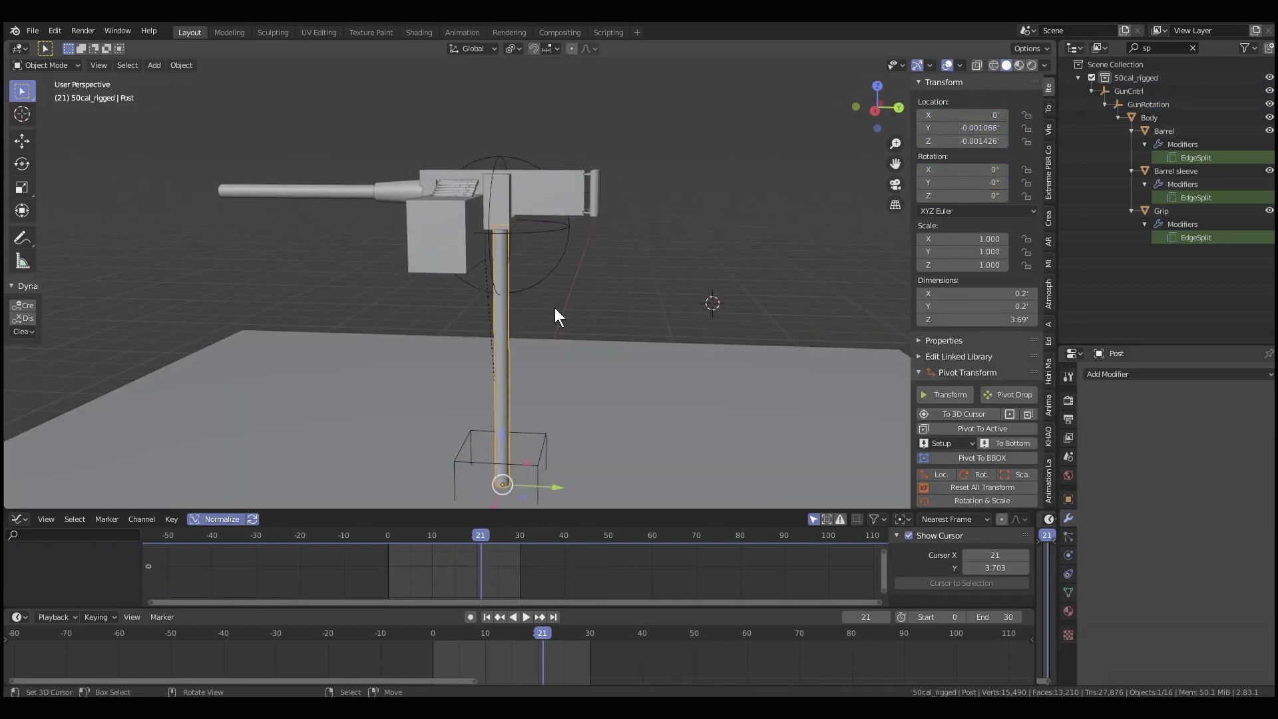
pyautogui.click(560, 228)
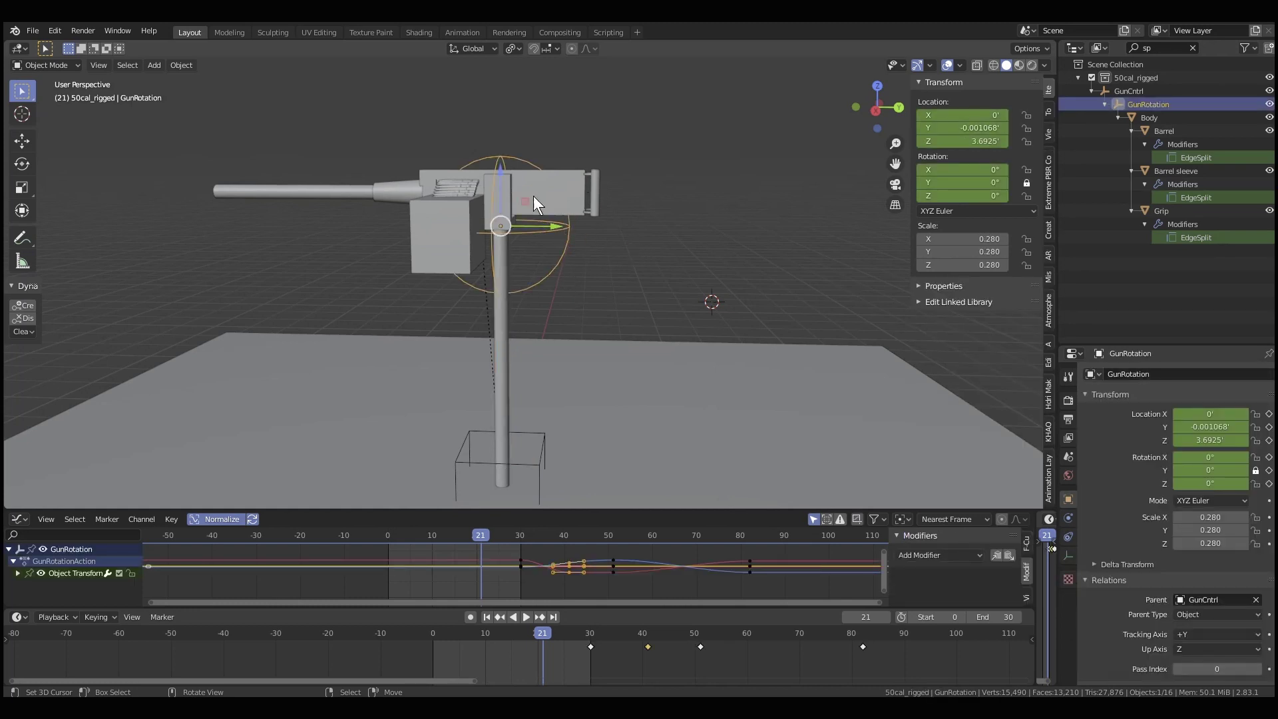
pyautogui.click(509, 192)
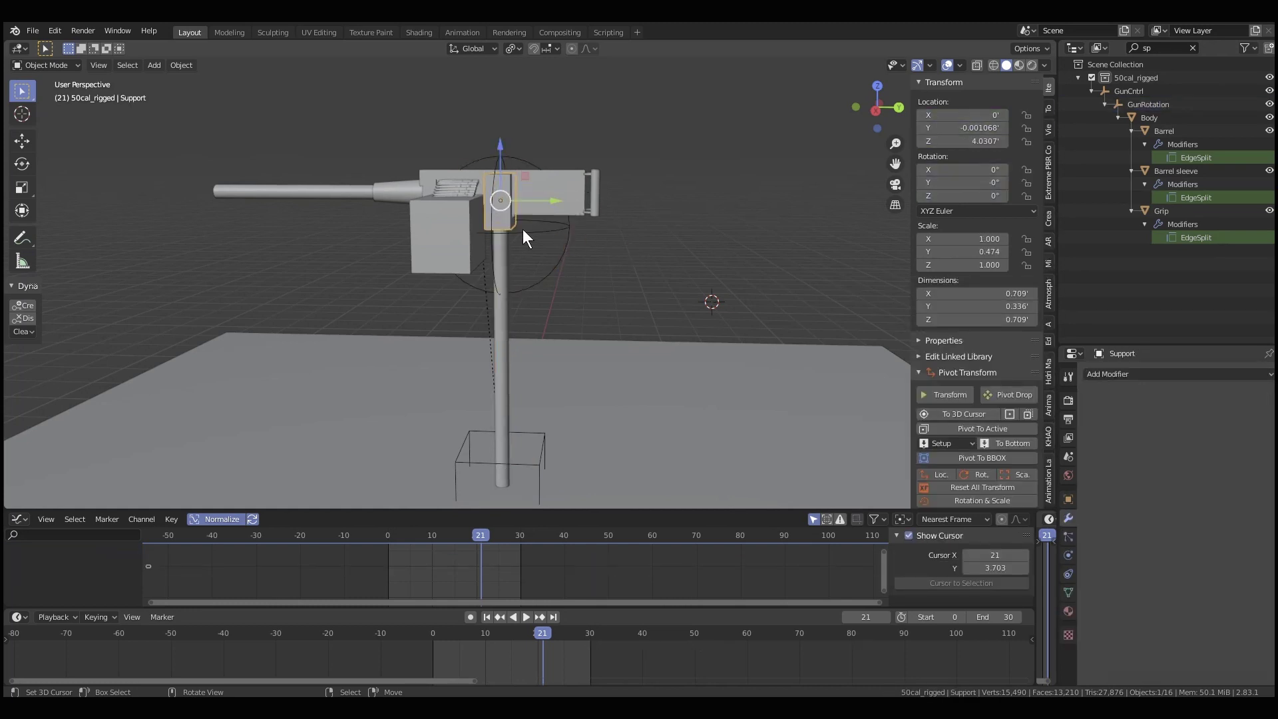
pyautogui.click(559, 259)
# Step: Compare the GunCntrl empty with the parts above it by test-moving it and selecting the support and the body
pyautogui.click(546, 432)
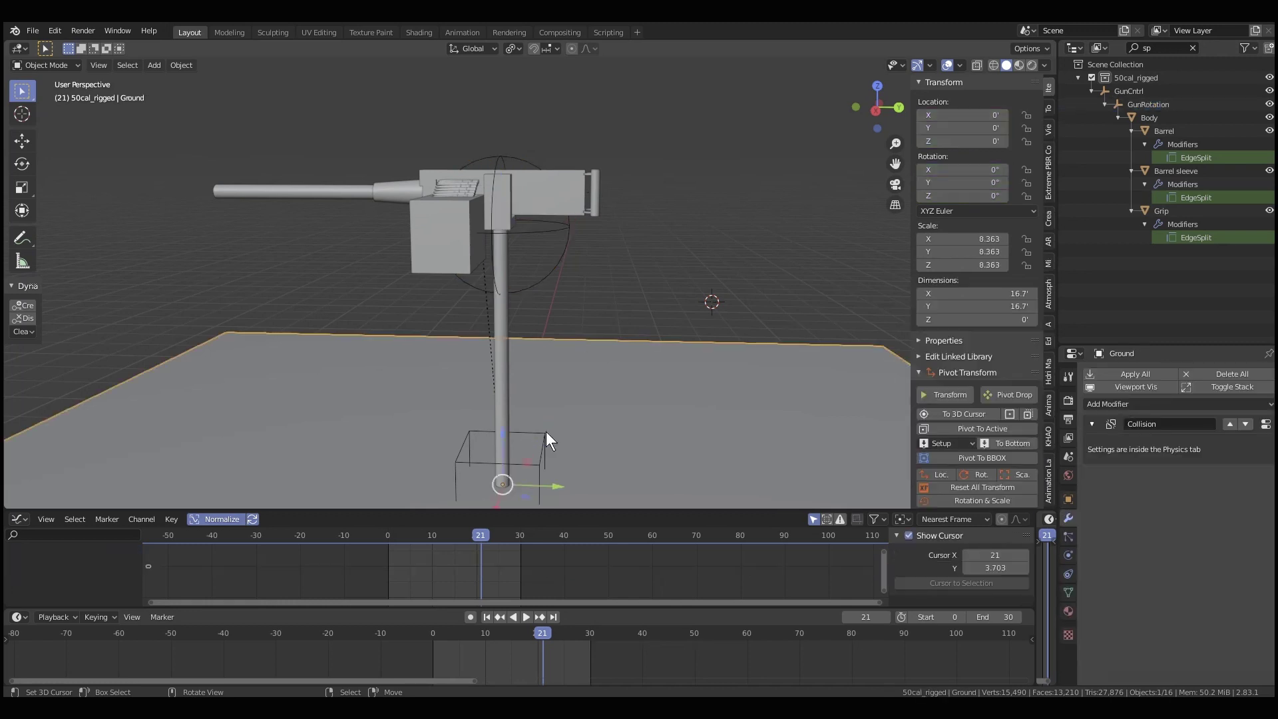
pyautogui.click(546, 434)
pyautogui.press('g')
pyautogui.press('Escape')
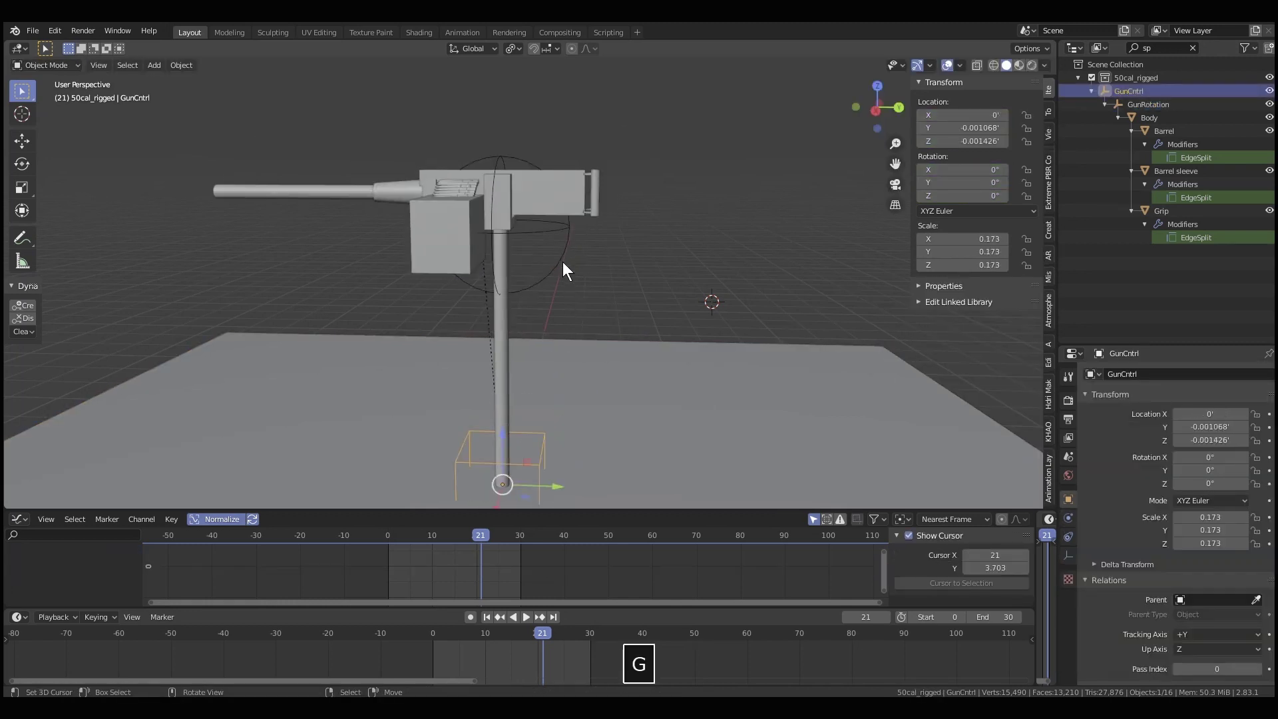
pyautogui.click(506, 204)
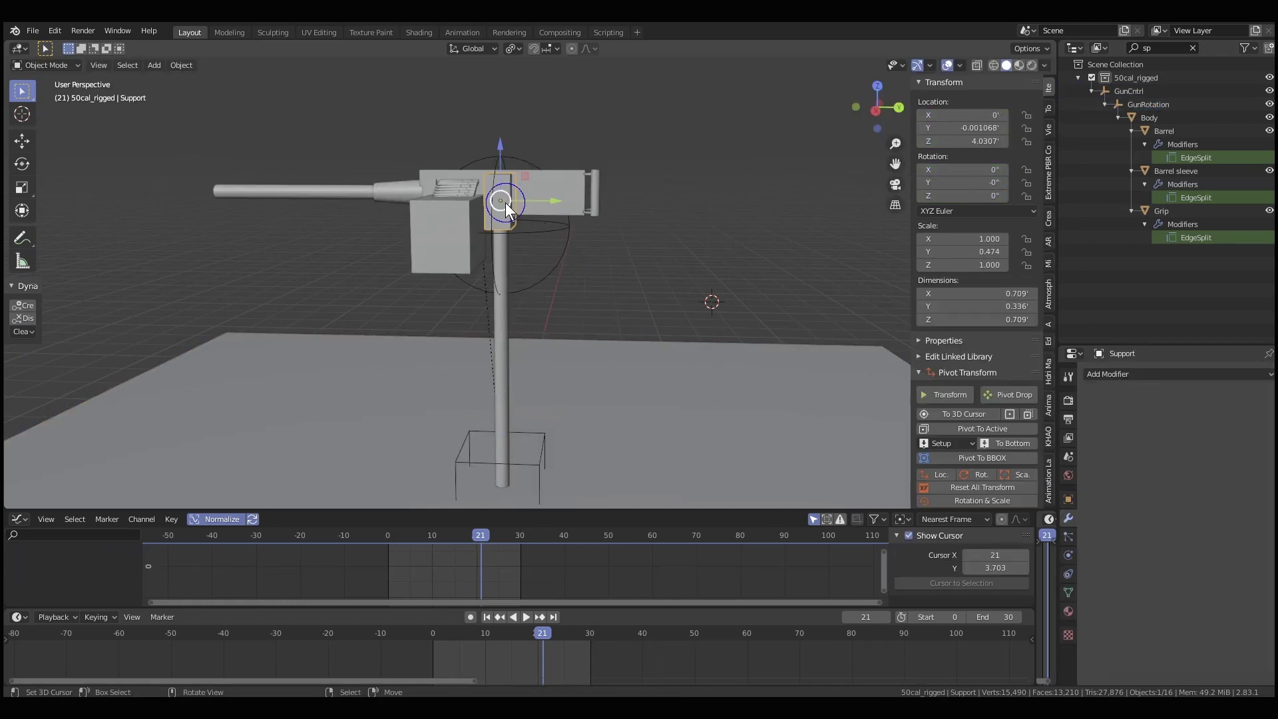
pyautogui.click(536, 233)
pyautogui.click(557, 194)
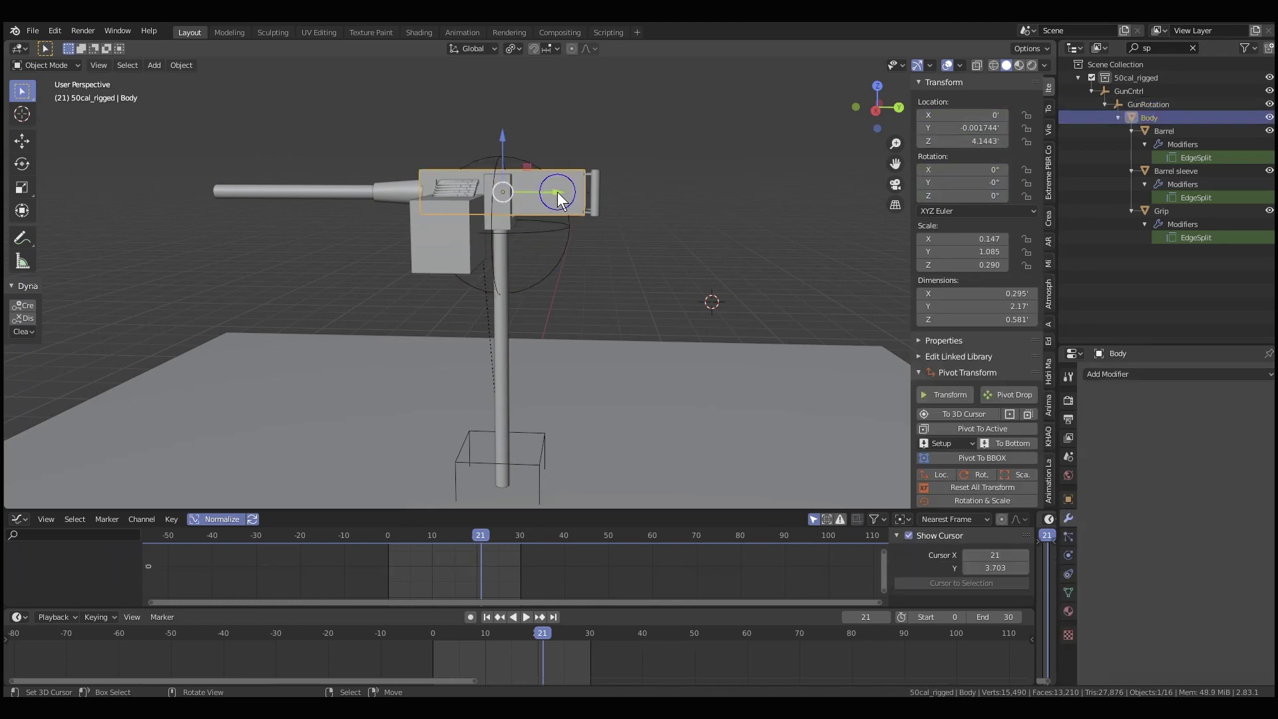
# Step: Try rotating the GunRotation empty freely with trackball rotation from two viewing angles to test how the gun swivels
pyautogui.click(552, 235)
pyautogui.press('r')
pyautogui.press('r')
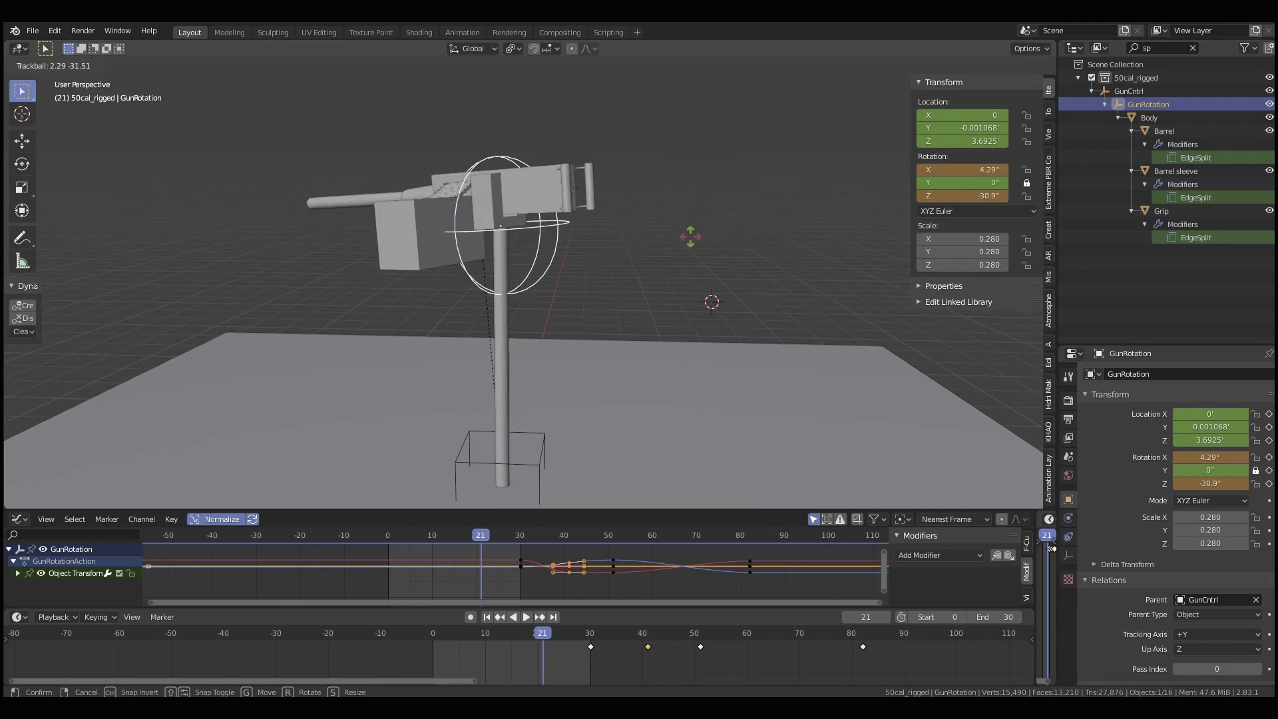
pyautogui.press('Escape')
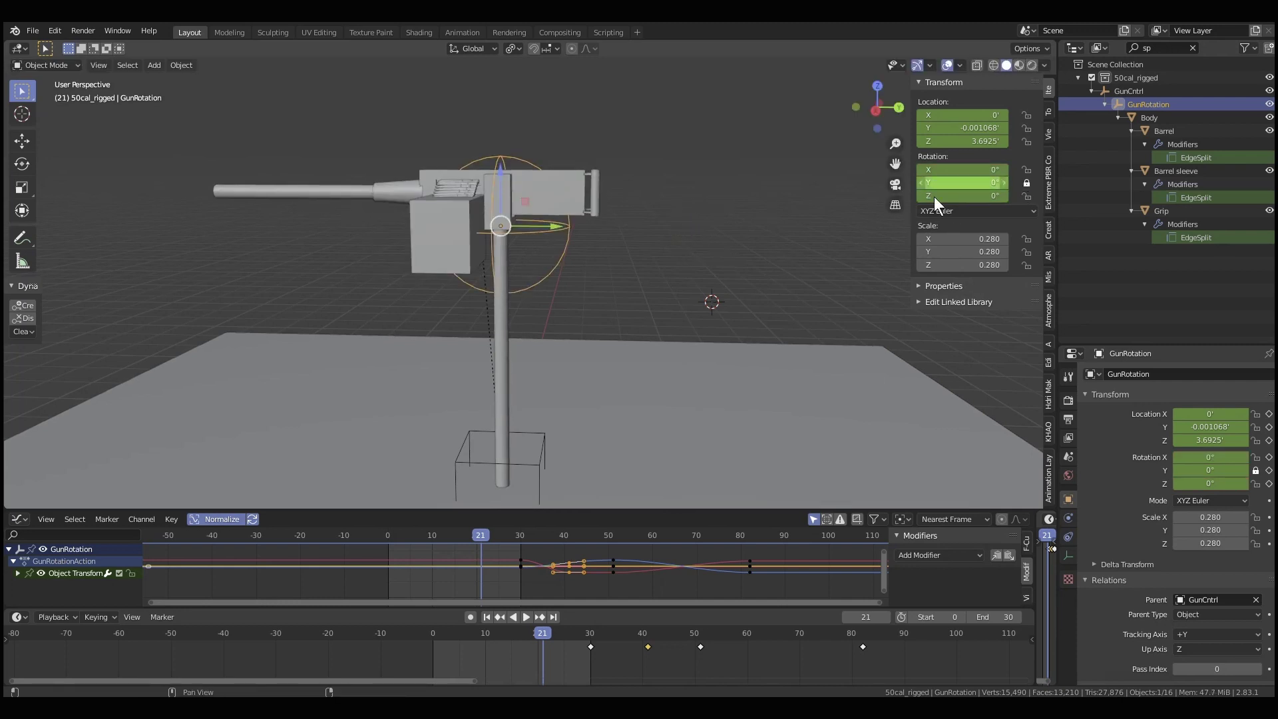
pyautogui.moveTo(732, 230); pyautogui.dragTo(602, 240, button='middle')
pyautogui.press('r')
pyautogui.press('r')
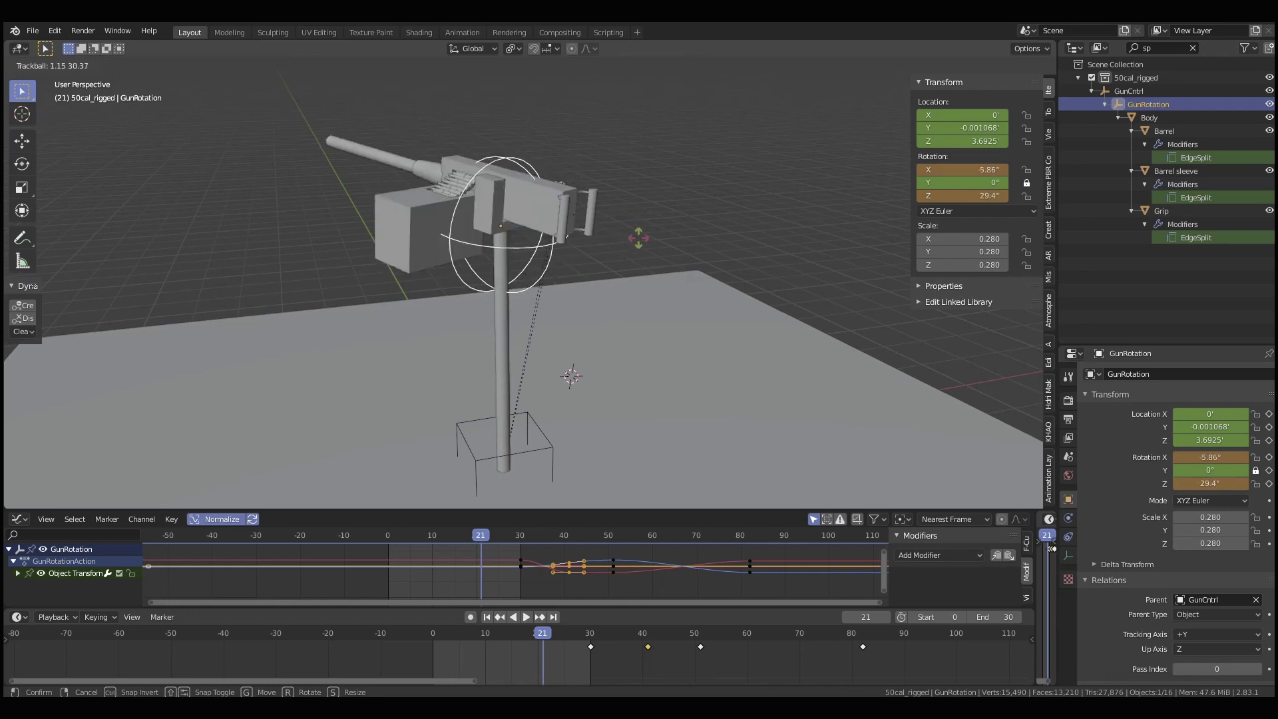
pyautogui.press('Escape')
# Step: Filter the outliner by "fir" instead, then unhide and select the FireControl empty
pyautogui.moveTo(566, 297); pyautogui.dragTo(599, 253, button='middle')
pyautogui.scroll(2, 596, 263)
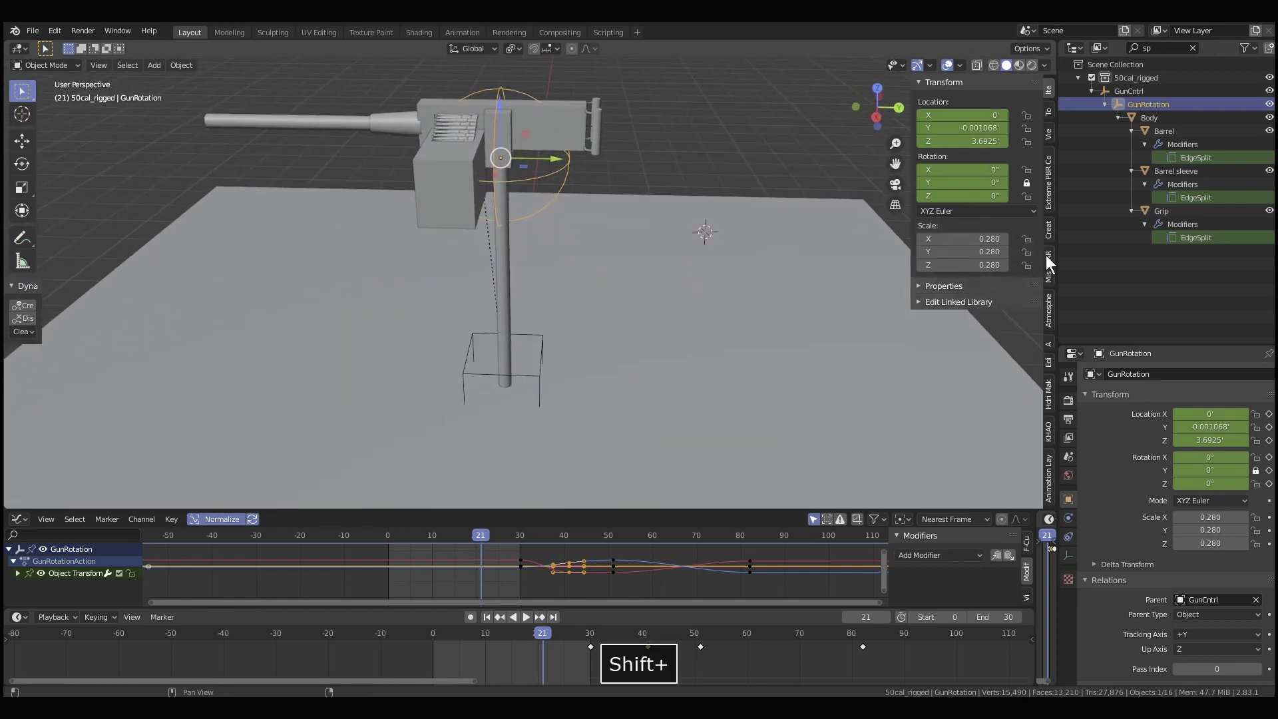
pyautogui.click(1192, 48)
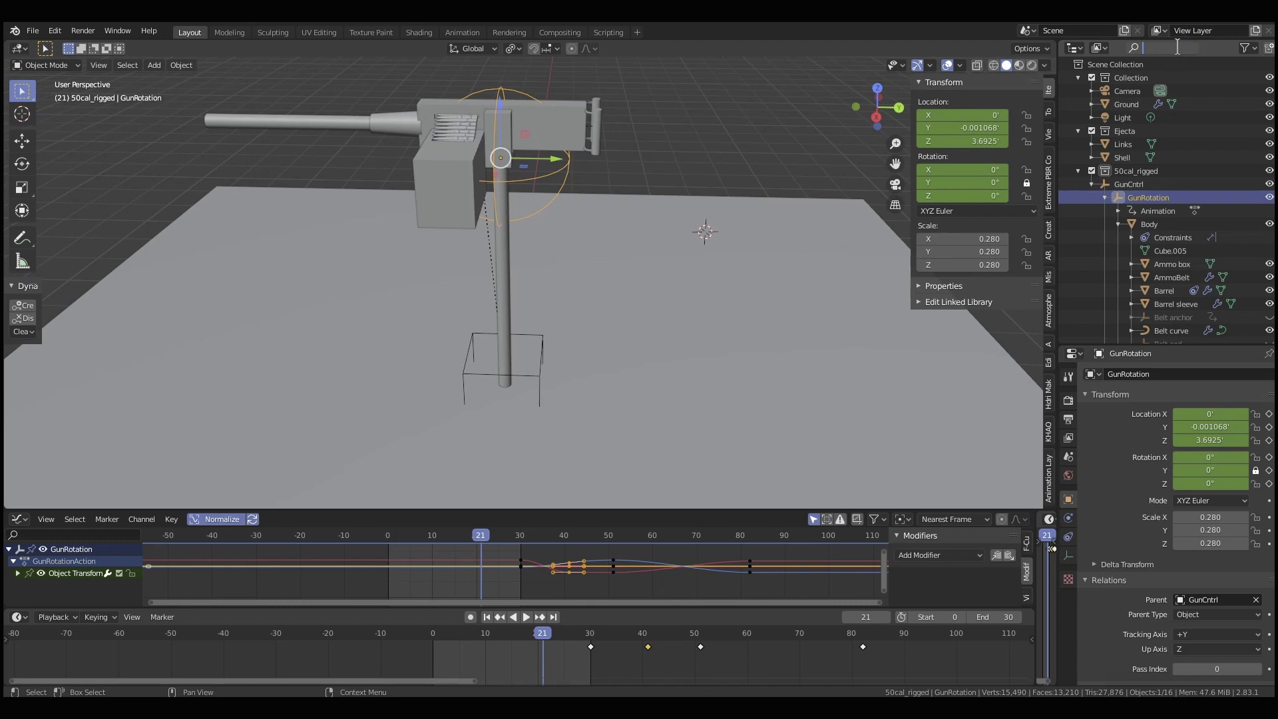
pyautogui.write('firi')
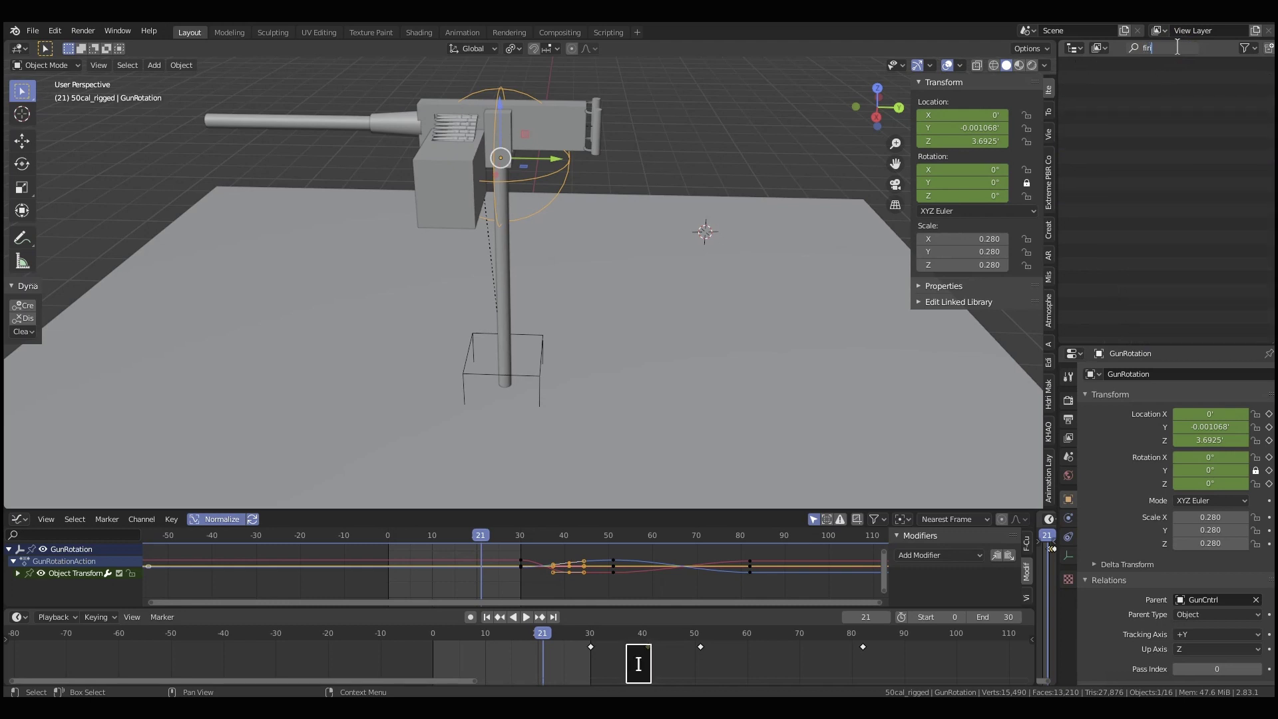
pyautogui.press('BackSpace')
pyautogui.click(1159, 117)
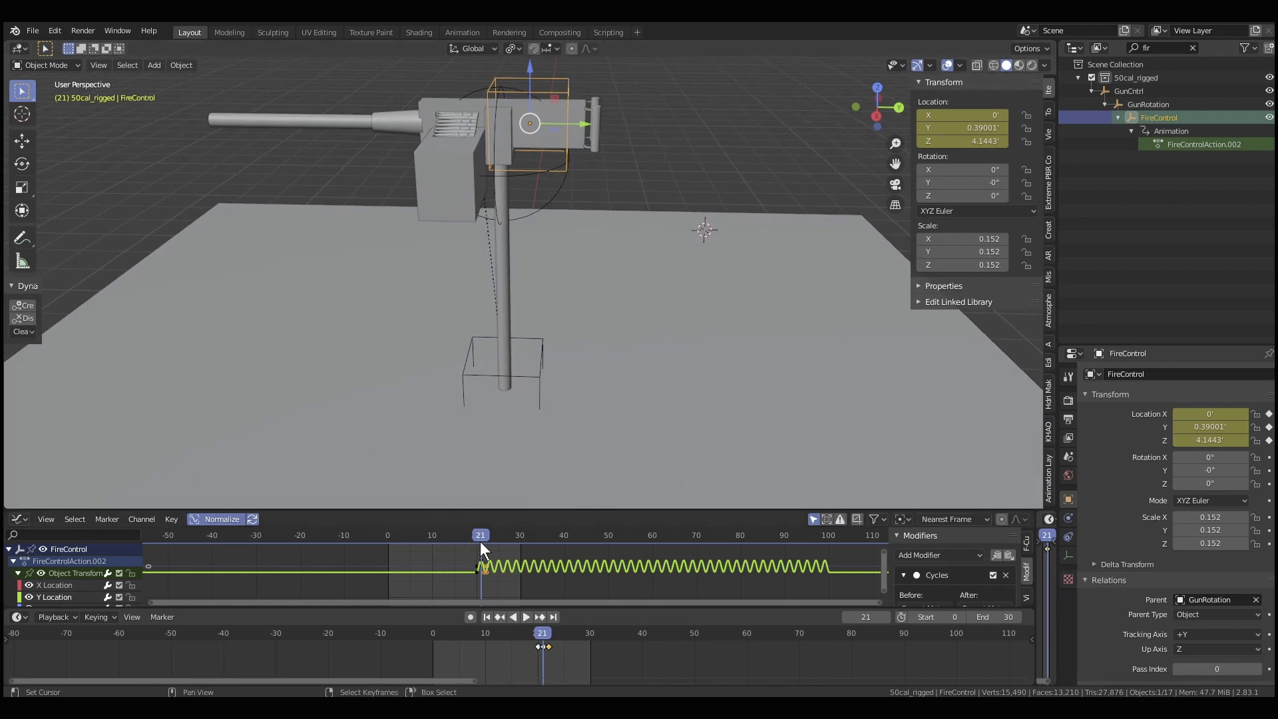
# Step: Scrub through FireControl's animation, go to frame 20 and make it the start frame of the playback range
pyautogui.moveTo(481, 541); pyautogui.dragTo(460, 587)
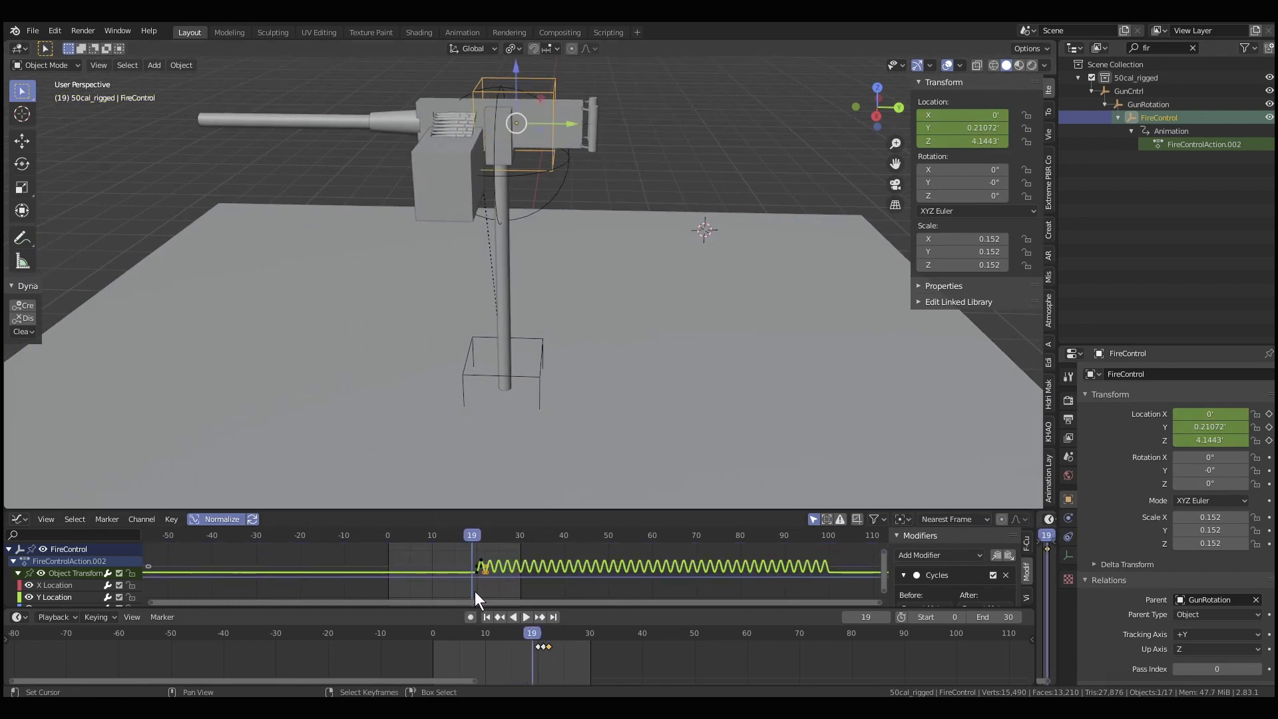
pyautogui.moveTo(477, 589); pyautogui.dragTo(476, 522, button='middle')
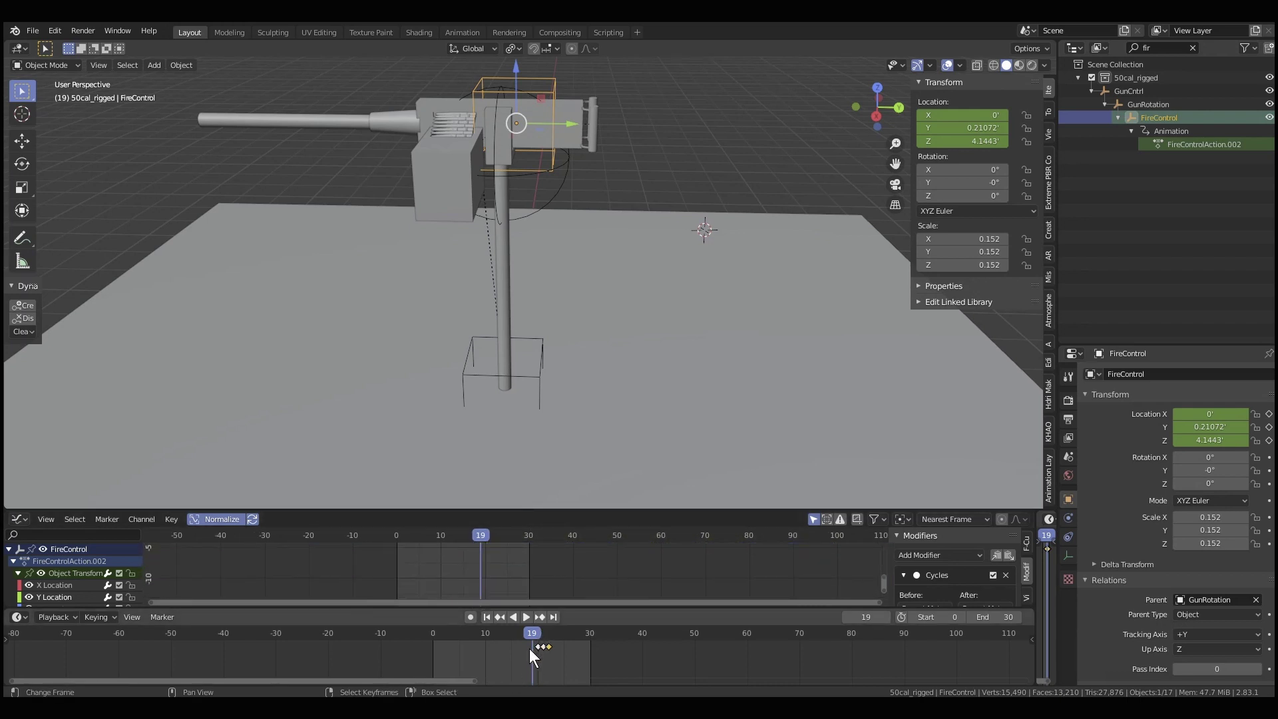
pyautogui.scroll(6, 529, 648)
pyautogui.click(592, 669)
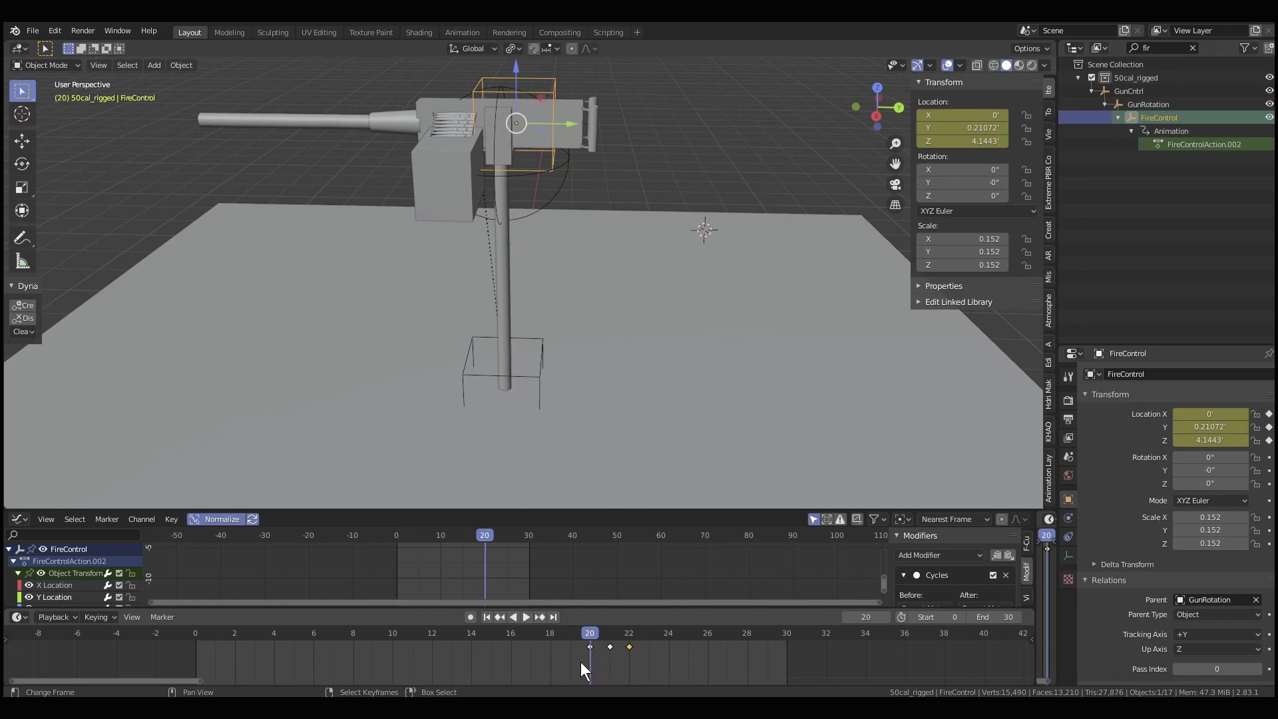
pyautogui.hotkey('ctrl', 'Home')
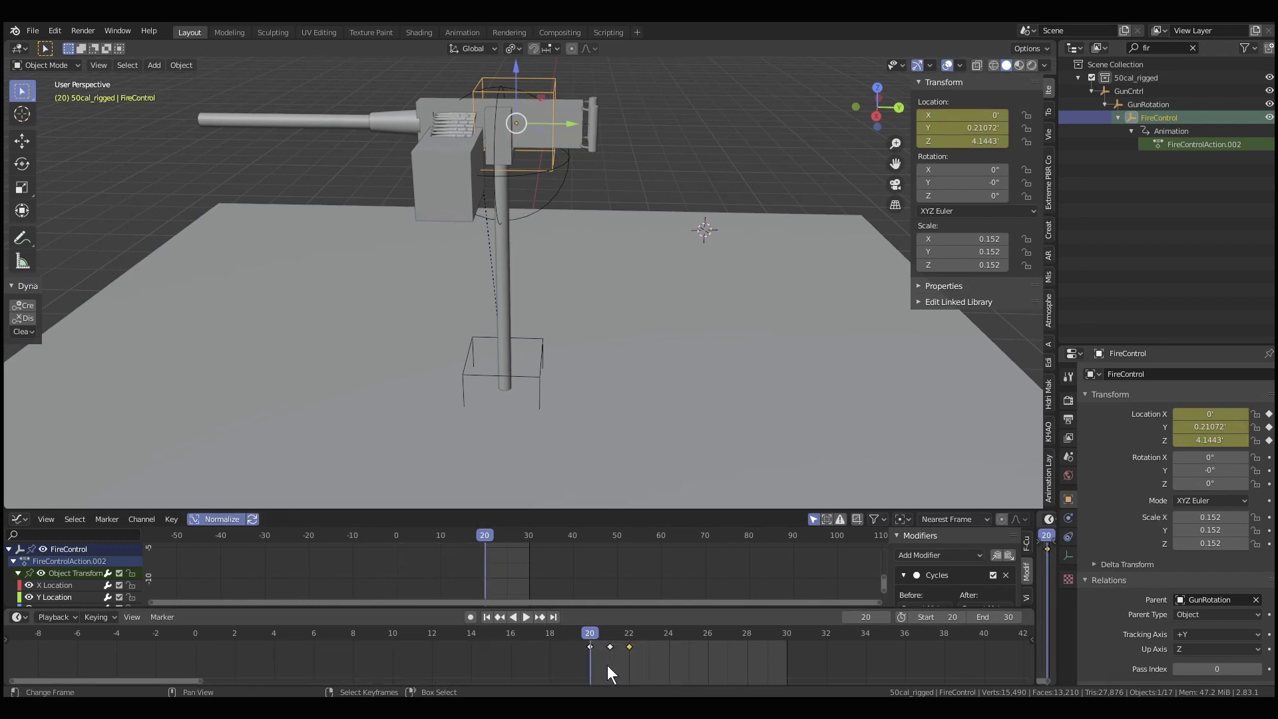
# Step: Play and scrub the firing animation, selecting the barrel and the body to examine how they follow FireControl
pyautogui.moveTo(607, 665); pyautogui.dragTo(471, 663, button='middle')
pyautogui.moveTo(459, 640); pyautogui.dragTo(469, 642)
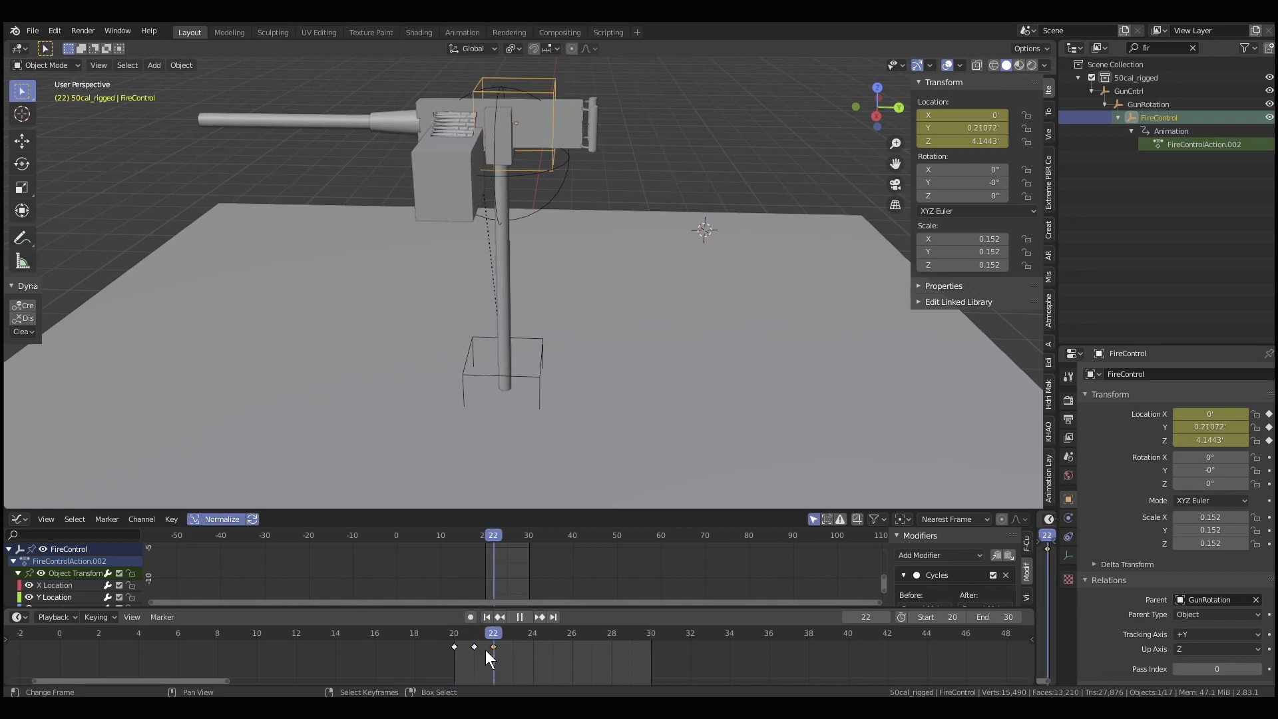
pyautogui.press('space')
pyautogui.click(329, 125)
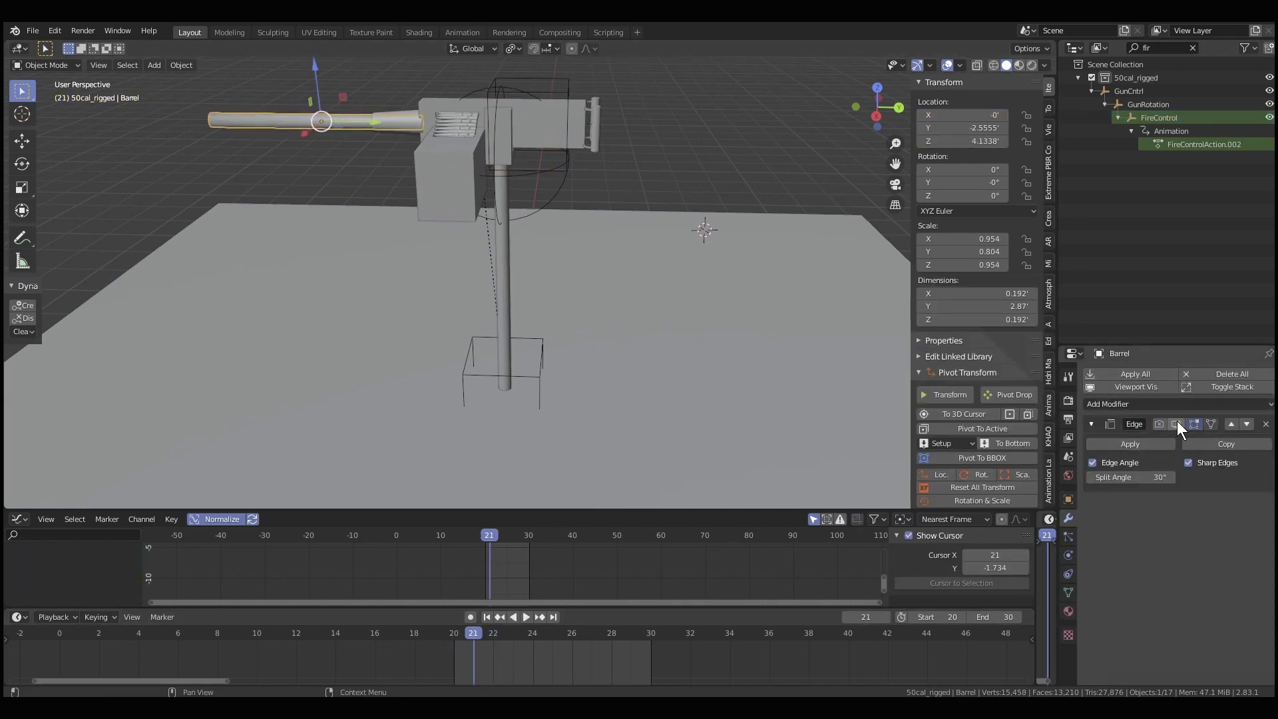
pyautogui.click(579, 131)
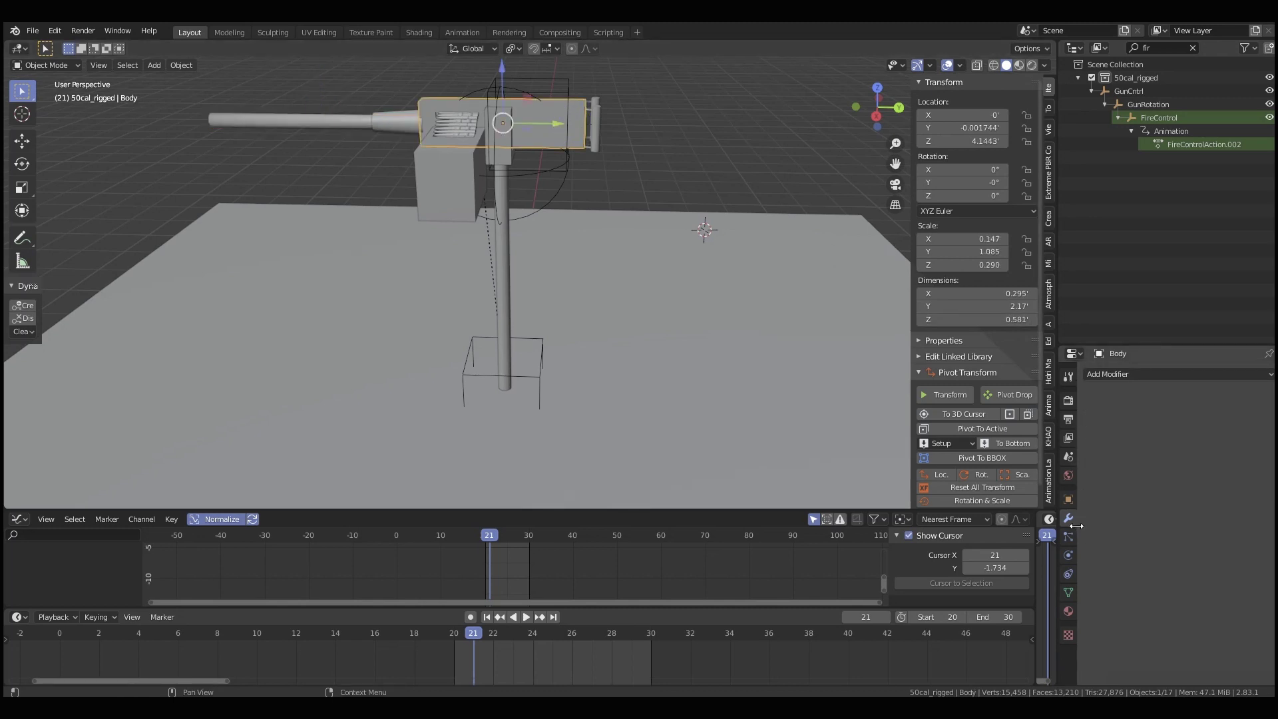
pyautogui.moveTo(489, 564); pyautogui.dragTo(507, 561)
pyautogui.press('space')
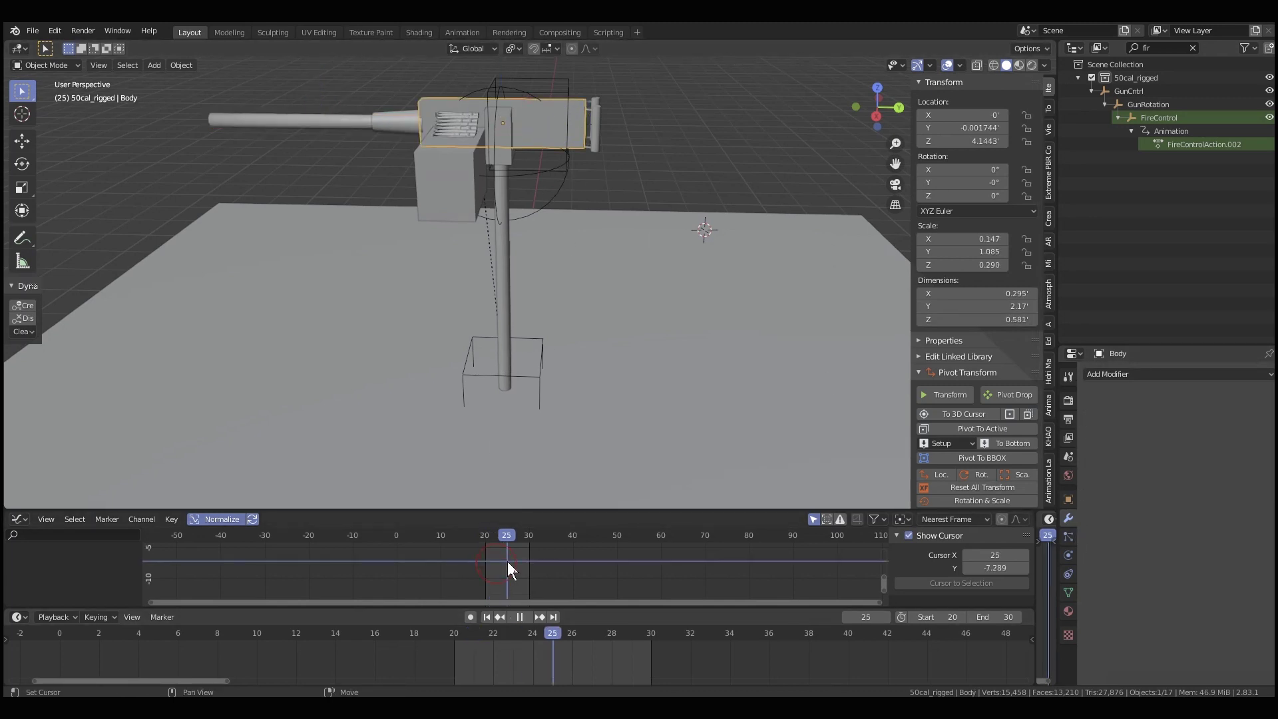
pyautogui.click(501, 563)
pyautogui.press('space')
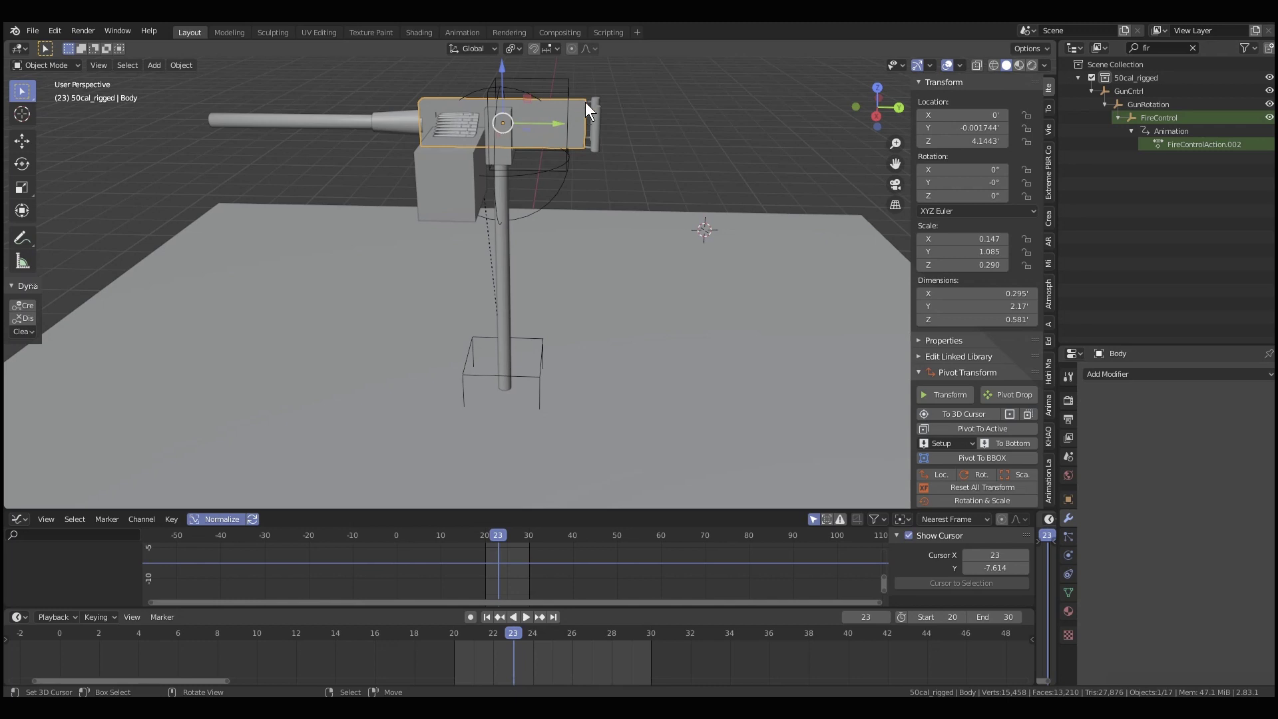
# Step: Open the body's object constraints and disable its Limit Distance constraint targeting FireControl
pyautogui.click(1067, 572)
pyautogui.click(1246, 394)
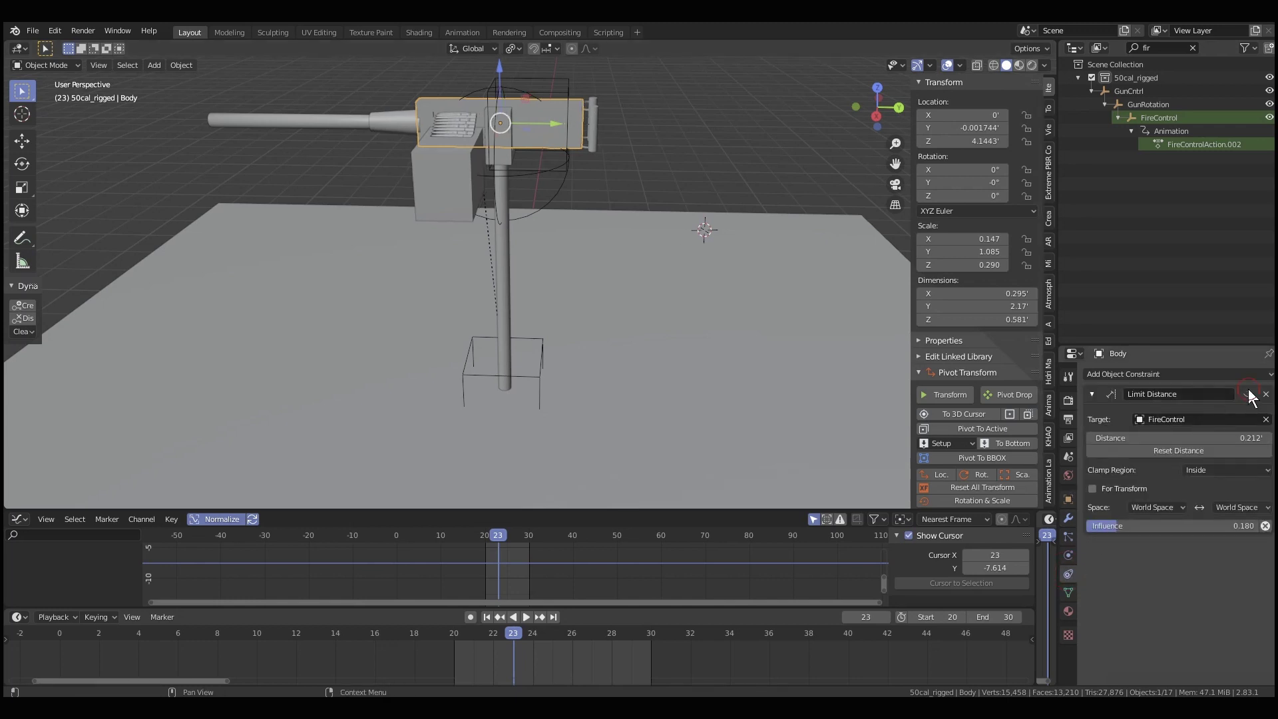
# Step: Play the firing animation, disable the barrel's Limit Distance constraint and scrub to frame 25 to compare the motion
pyautogui.click(497, 575)
pyautogui.press('space')
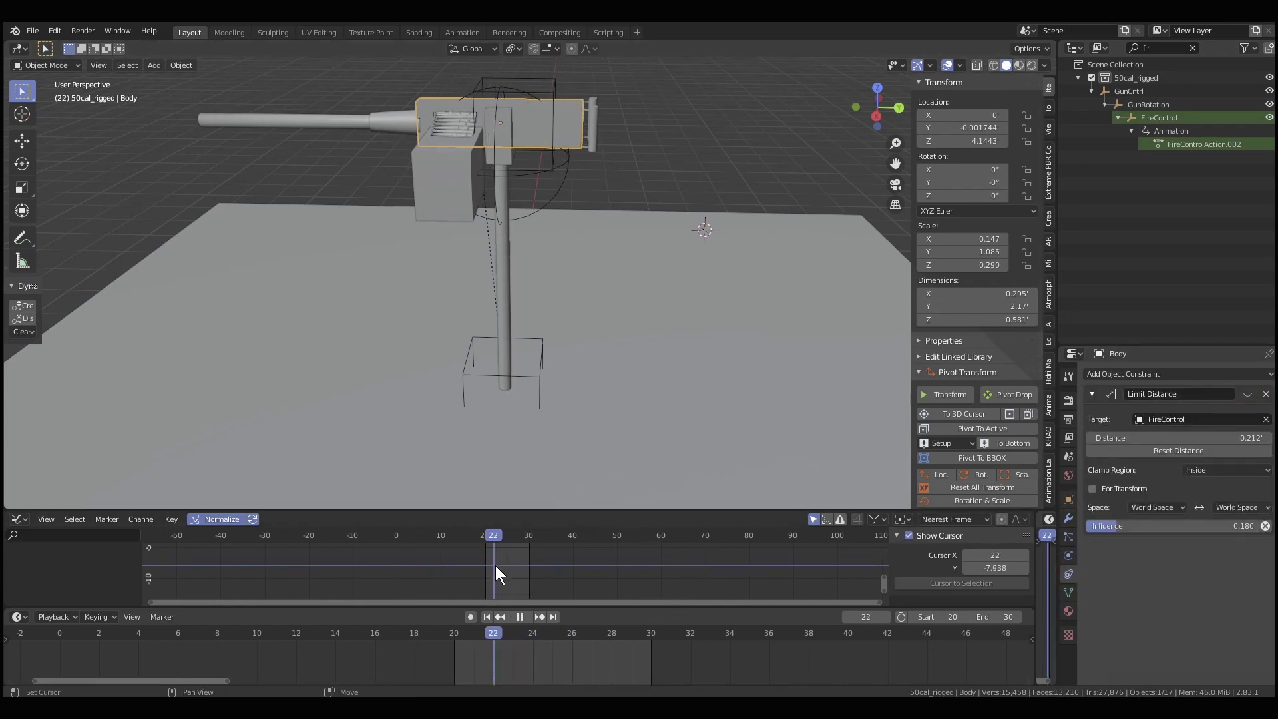
pyautogui.click(300, 127)
pyautogui.press('space')
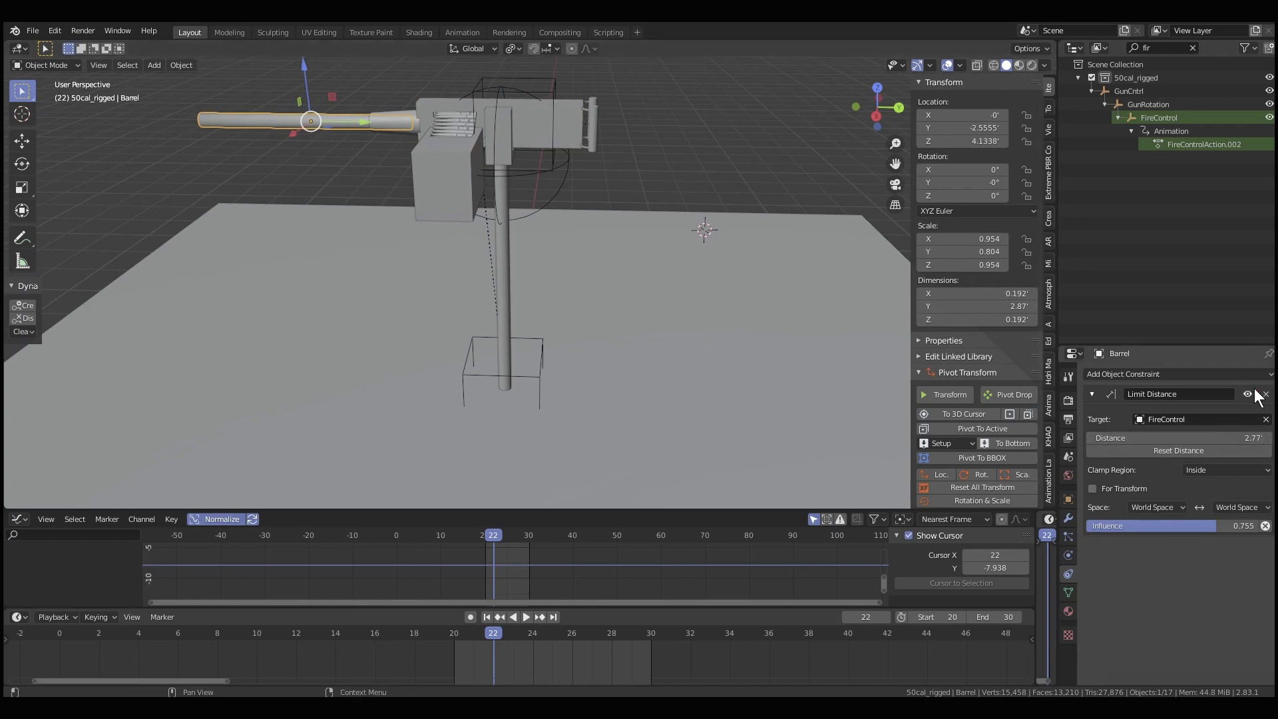
pyautogui.moveTo(497, 575)
pyautogui.mouseDown()
pyautogui.moveTo(527, 574)
pyautogui.moveTo(507, 572)
pyautogui.mouseUp()
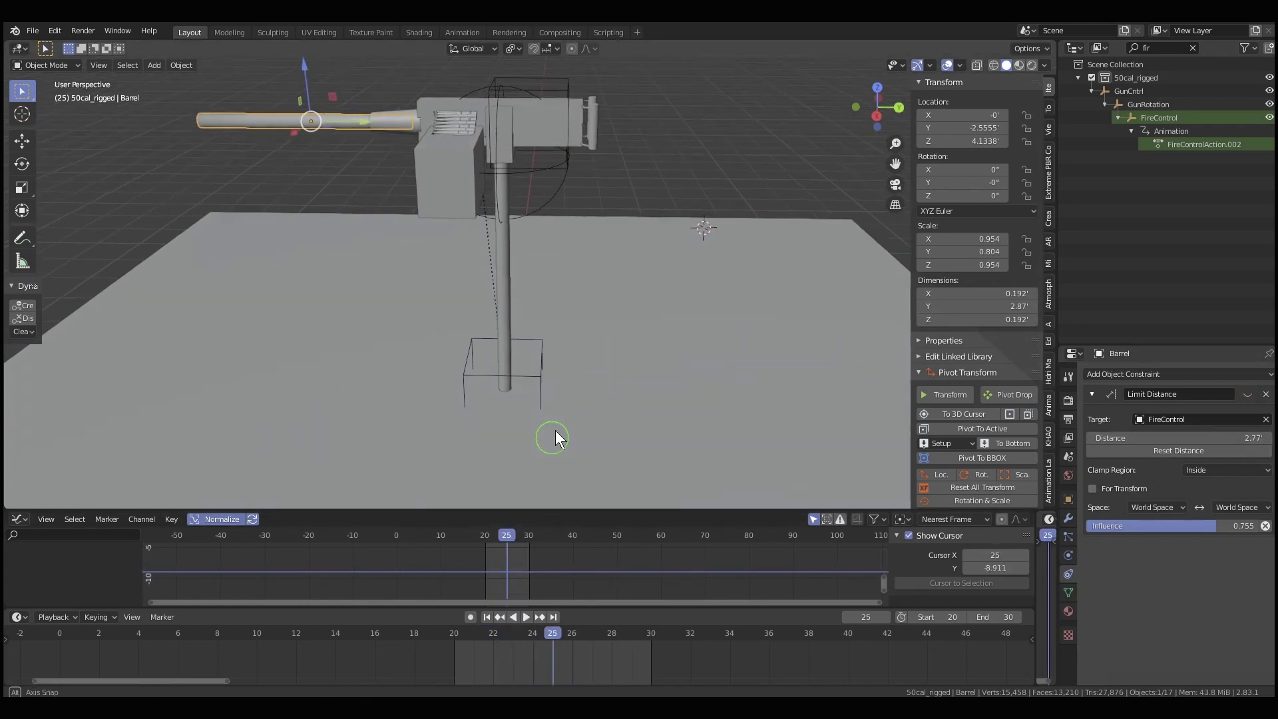
# Step: Select the FireControl empty, enlarge the Graph Editor and frame all its curves to examine the repeating Y Location wave
pyautogui.click(516, 81)
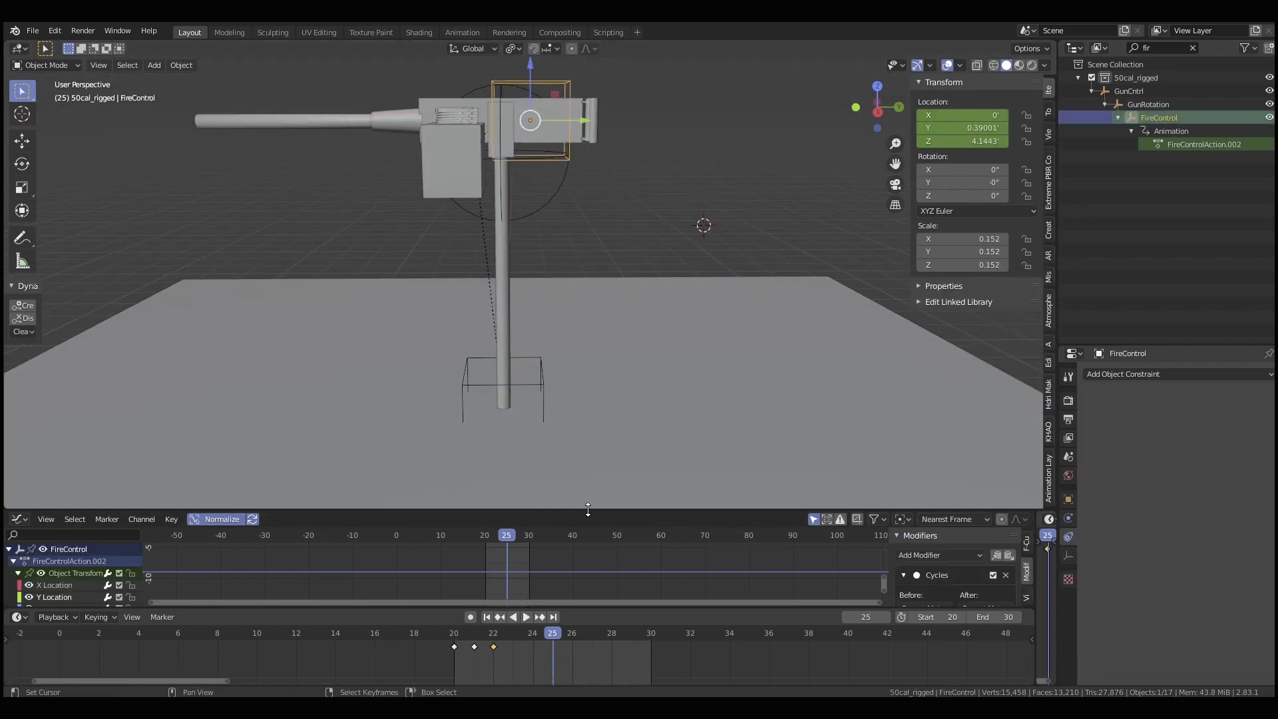
pyautogui.moveTo(587, 511); pyautogui.dragTo(574, 409)
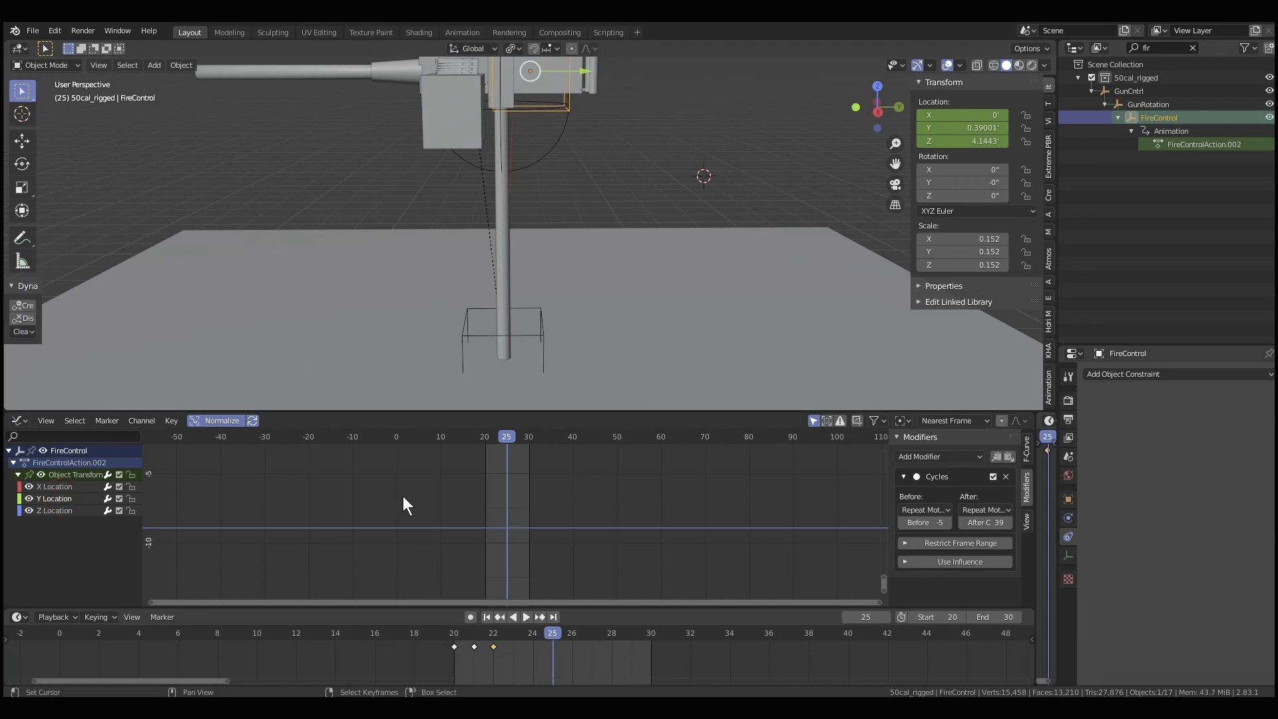
pyautogui.hotkey('alt', 'space')
pyautogui.press('space')
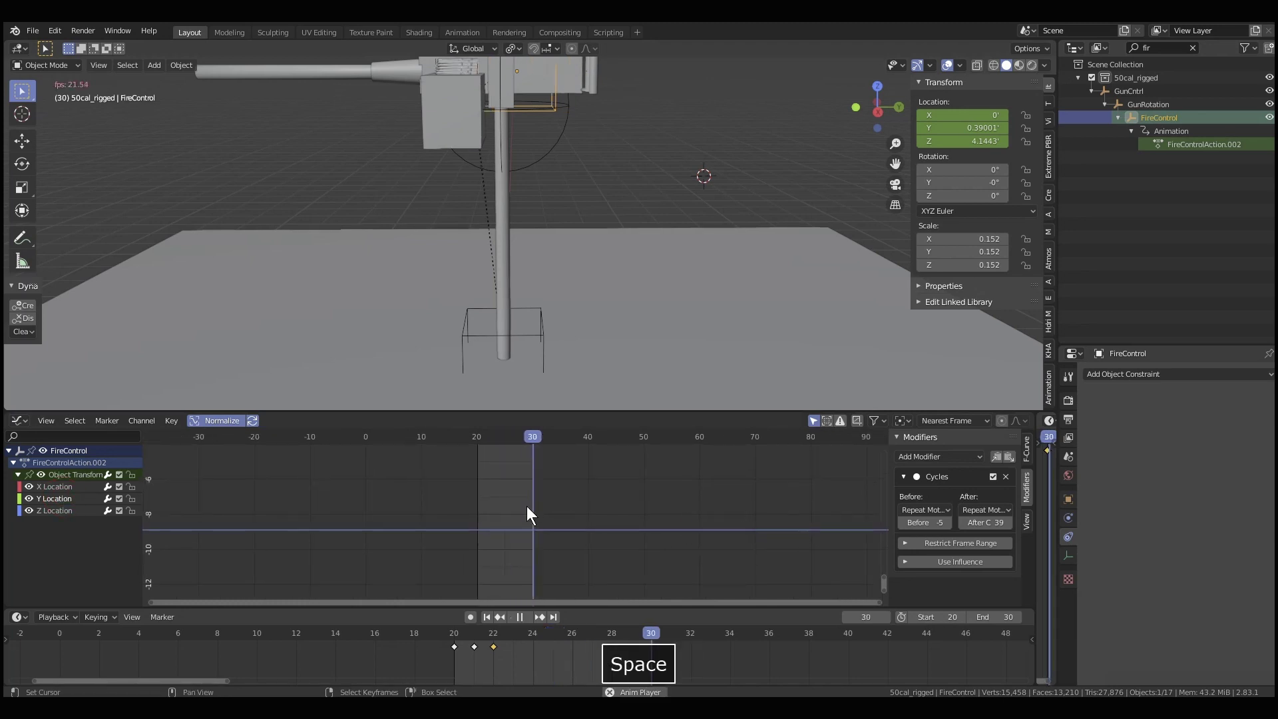
pyautogui.scroll(-2, 571, 212)
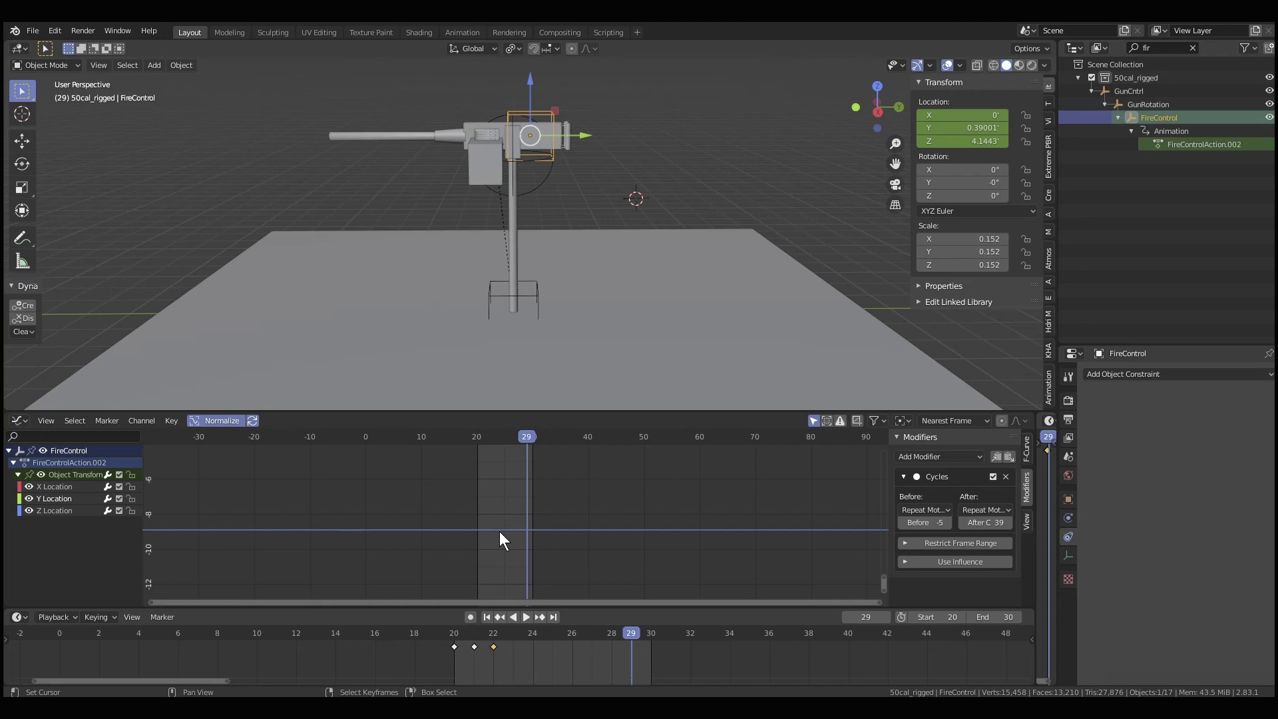
pyautogui.press('a')
pyautogui.press('KP_Decimal')
pyautogui.scroll(-8, 503, 528)
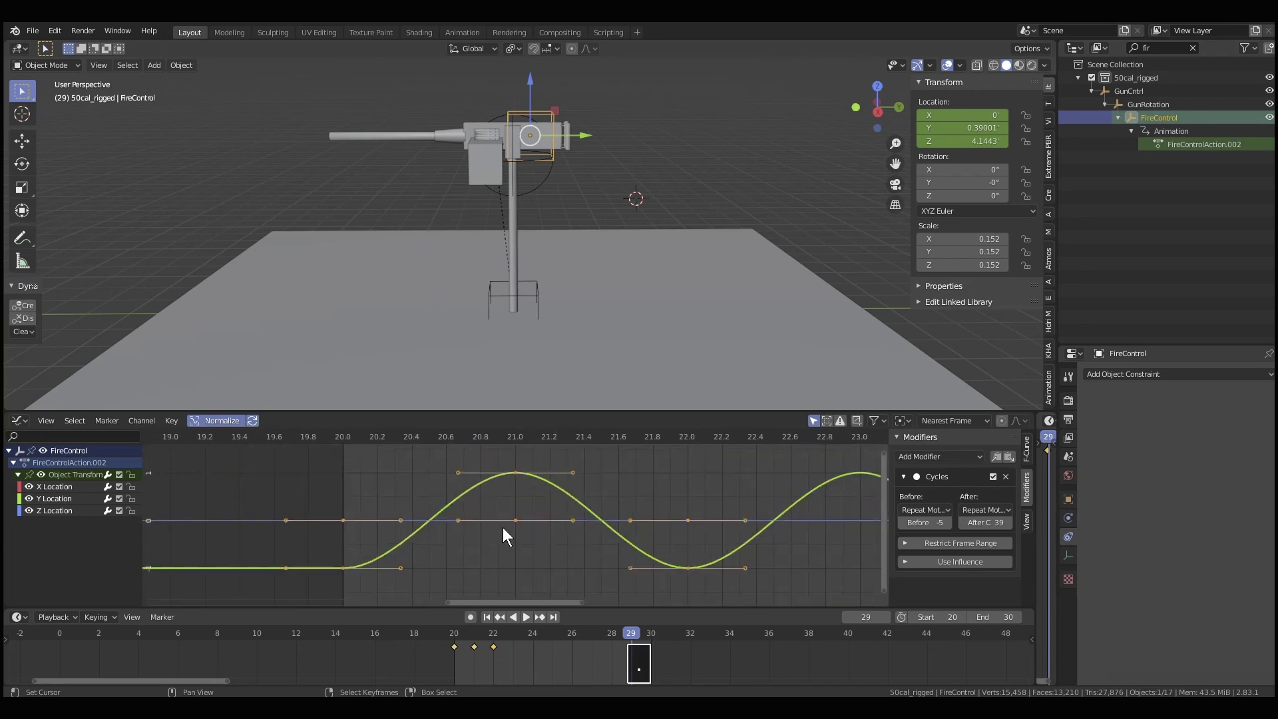
pyautogui.moveTo(610, 522); pyautogui.dragTo(539, 512, button='middle')
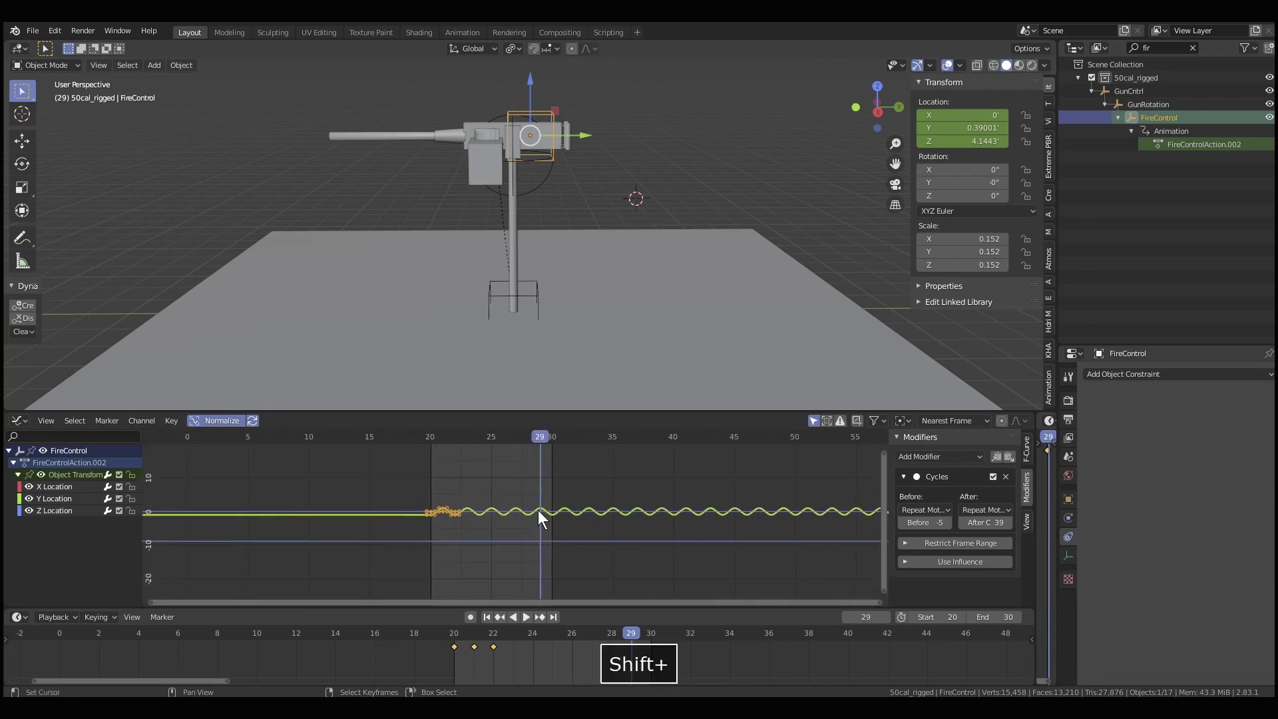
pyautogui.scroll(3, 541, 519)
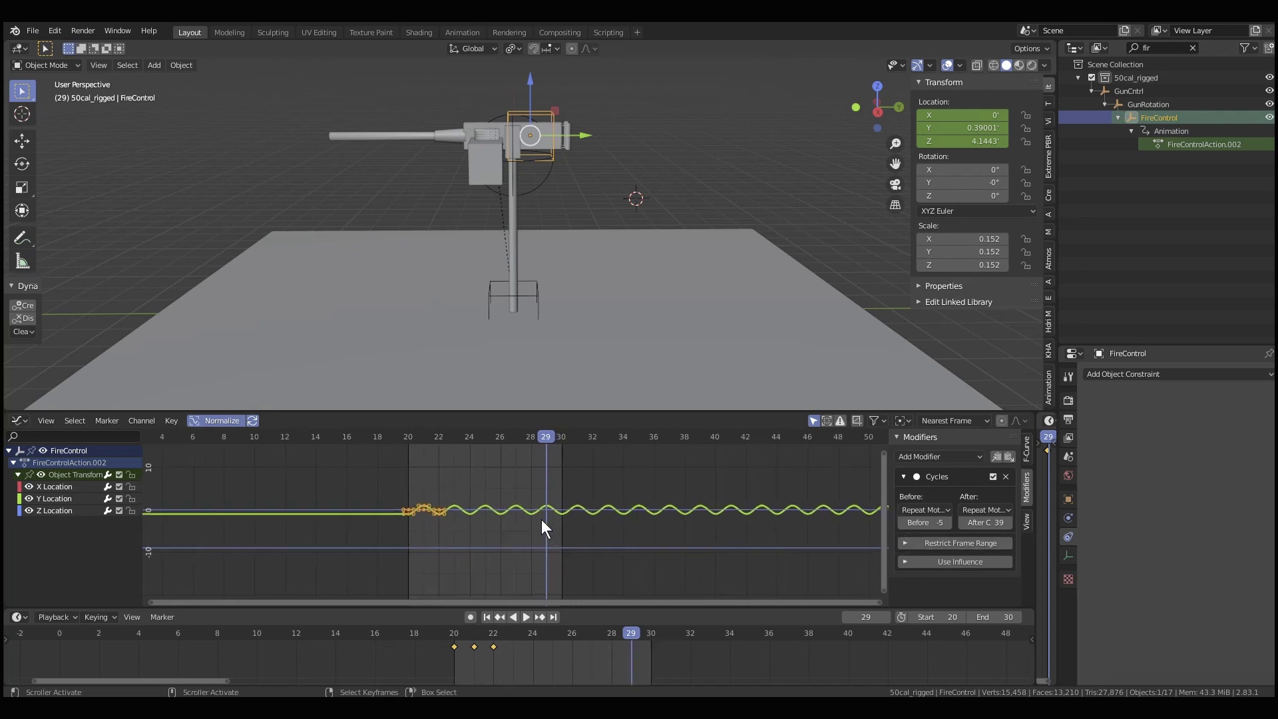
# Step: Set the Before count of the Y Location curve's Cycles modifier to -8 and inspect the repeated curve
pyautogui.keyDown('shift'); pyautogui.moveTo(501, 521); pyautogui.dragTo(899, 529, button='middle'); pyautogui.keyUp('shift')
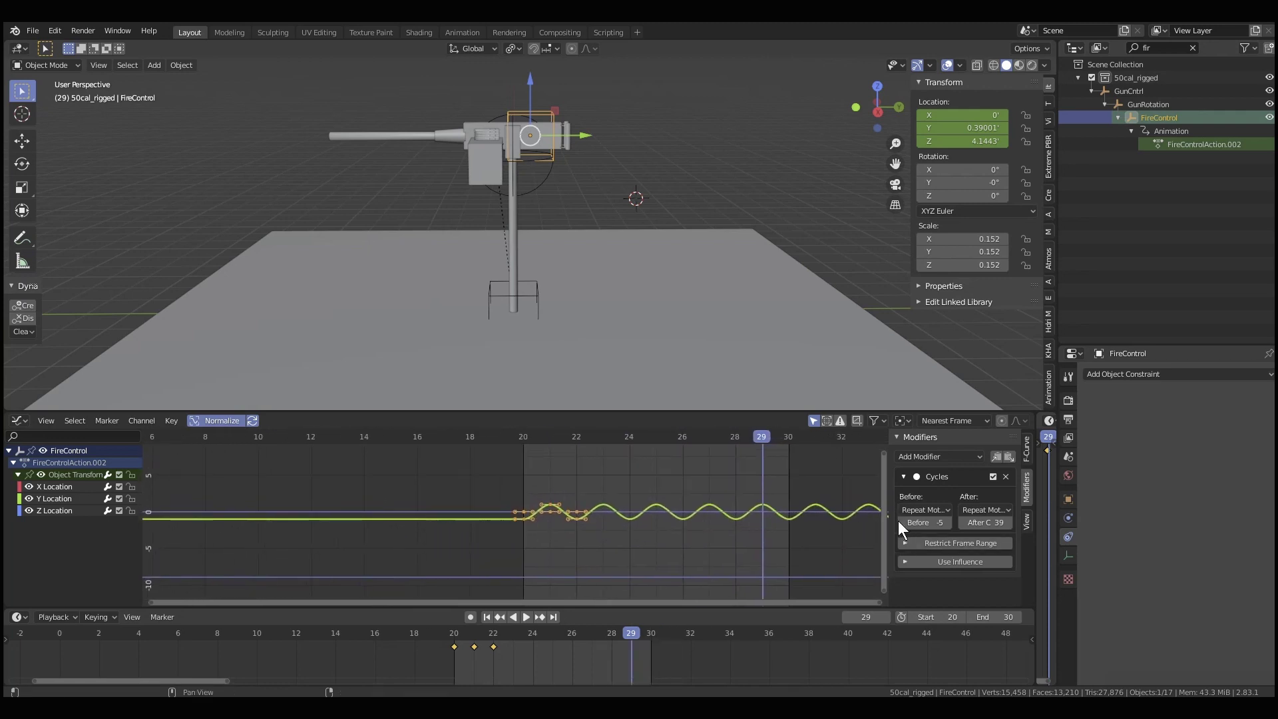
pyautogui.moveTo(925, 524)
pyautogui.mouseDown()
pyautogui.moveTo(964, 523)
pyautogui.moveTo(944, 523)
pyautogui.mouseUp()
pyautogui.keyDown('shift'); pyautogui.moveTo(845, 526); pyautogui.dragTo(448, 508, button='middle'); pyautogui.keyUp('shift')
pyautogui.scroll(-12, 606, 530)
pyautogui.keyDown('shift'); pyautogui.moveTo(293, 465); pyautogui.dragTo(466, 473, button='middle'); pyautogui.keyUp('shift')
pyautogui.scroll(5, 529, 492)
pyautogui.scroll(8, 566, 509)
pyautogui.scroll(3, 500, 224)
# Step: Scrub between frames 25 and 22 to examine how the FireControl empty moves back and forth along the gun
pyautogui.keyDown('shift'); pyautogui.moveTo(511, 188); pyautogui.dragTo(500, 249, button='middle'); pyautogui.keyUp('shift')
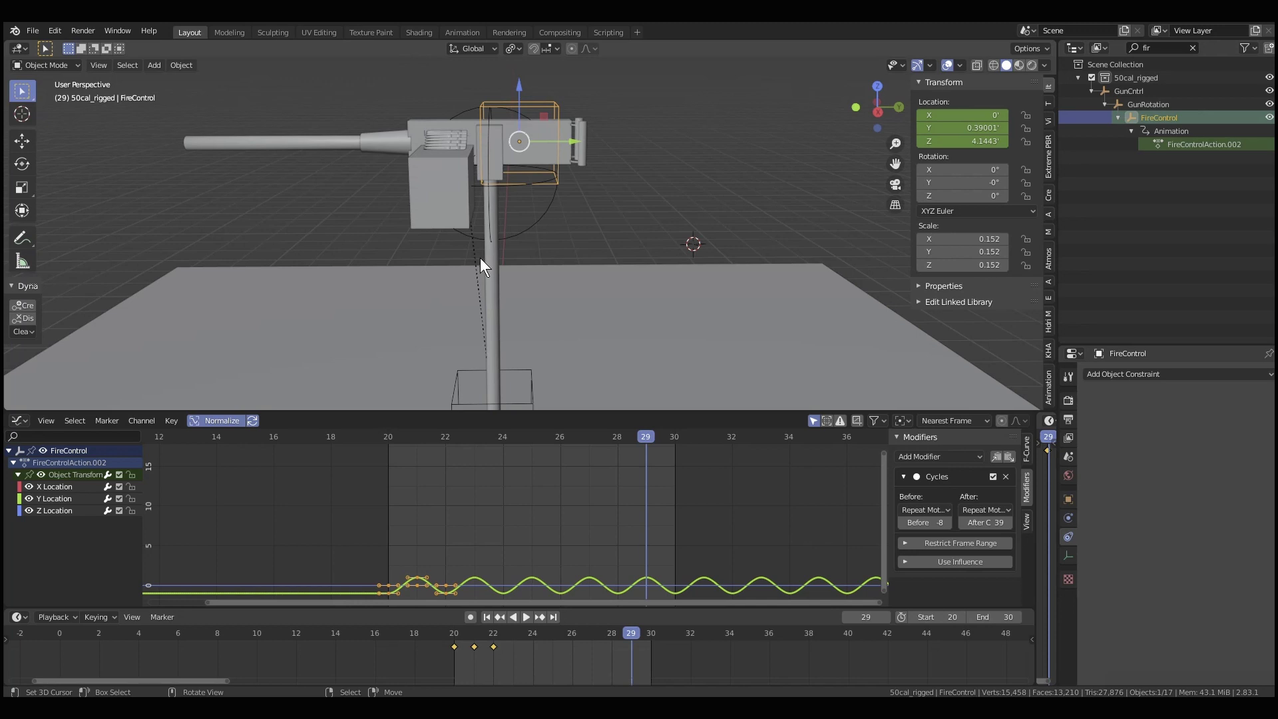
pyautogui.moveTo(426, 436); pyautogui.dragTo(531, 427)
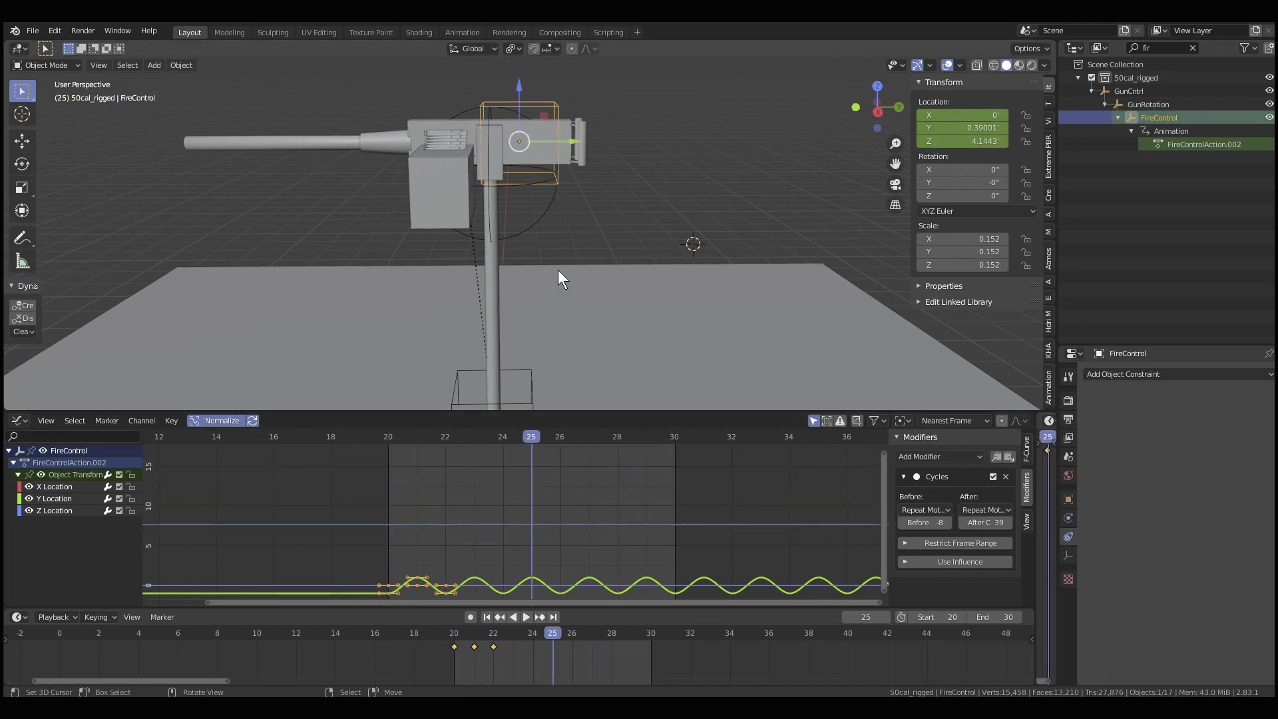
pyautogui.moveTo(570, 230); pyautogui.dragTo(532, 347, button='middle')
pyautogui.scroll(3, 567, 210)
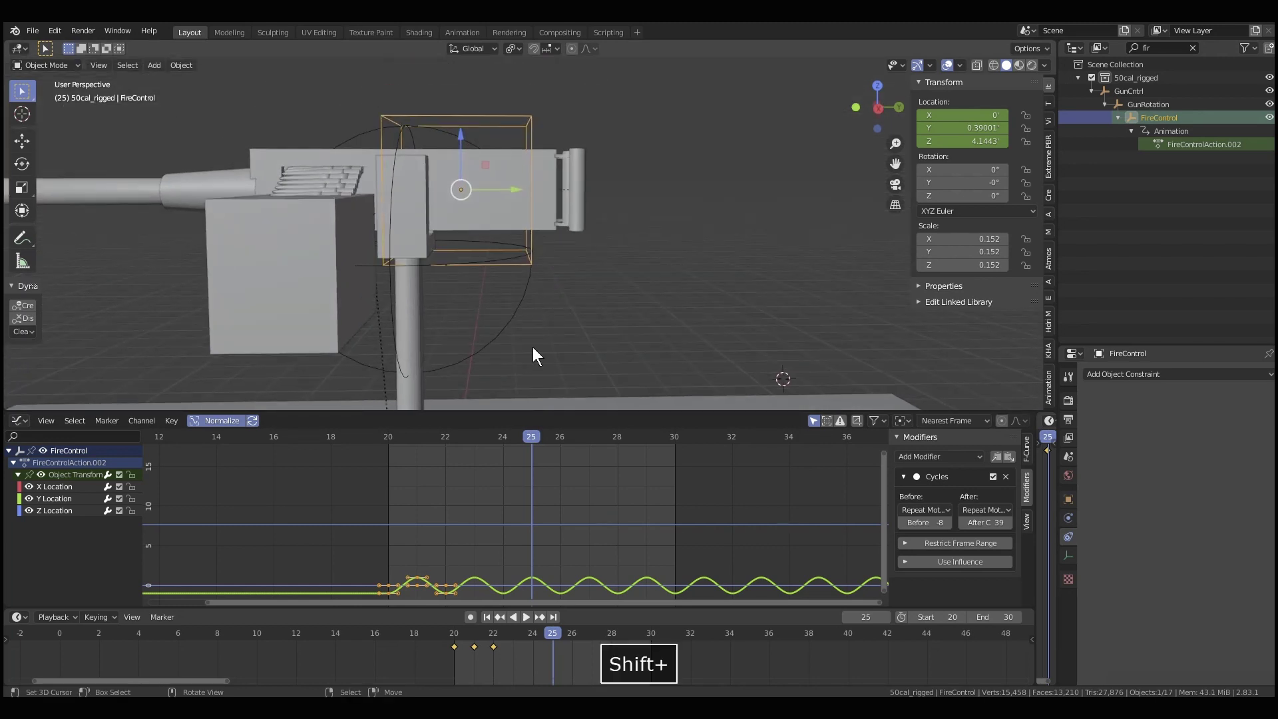
pyautogui.moveTo(395, 507); pyautogui.dragTo(451, 507)
pyautogui.scroll(-3, 506, 272)
pyautogui.keyDown('shift'); pyautogui.moveTo(506, 273); pyautogui.dragTo(536, 273, button='middle'); pyautogui.keyUp('shift')
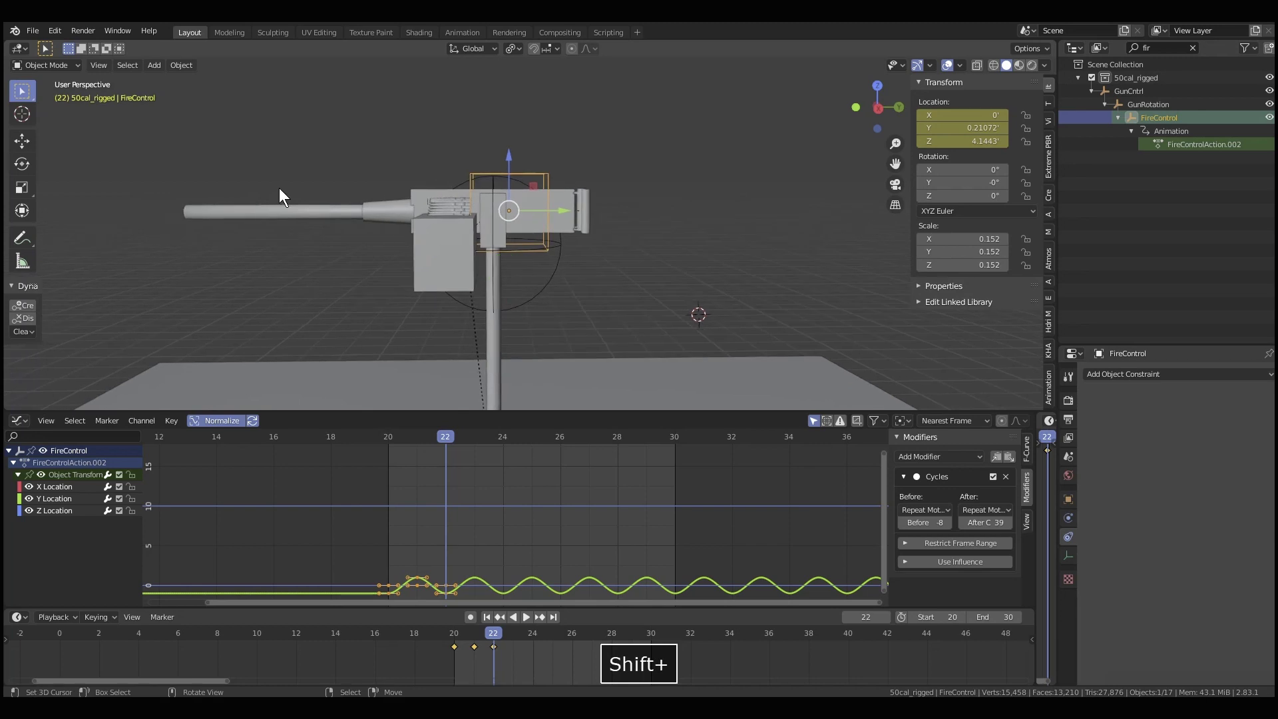
# Step: Re-enable the barrel's Limit Distance constraint and lower its influence to 0.640 while the firing animation plays
pyautogui.rightClick(274, 211)
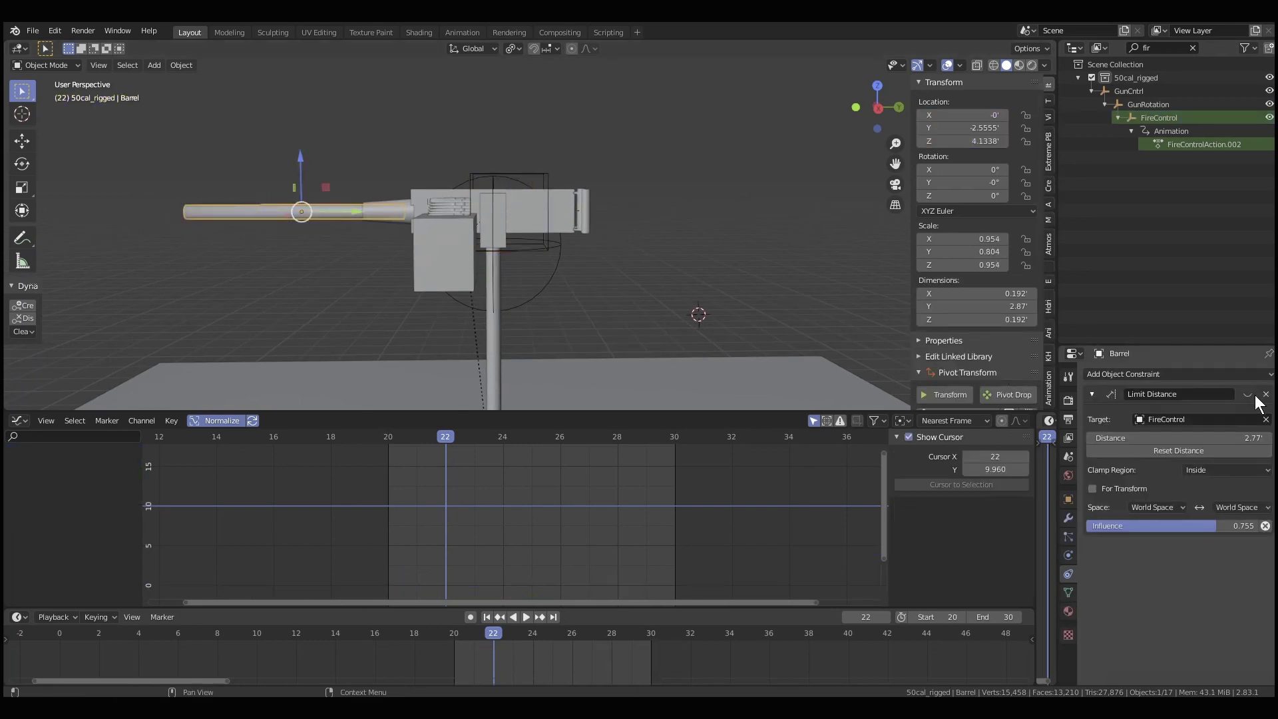
pyautogui.moveTo(434, 441); pyautogui.dragTo(531, 499)
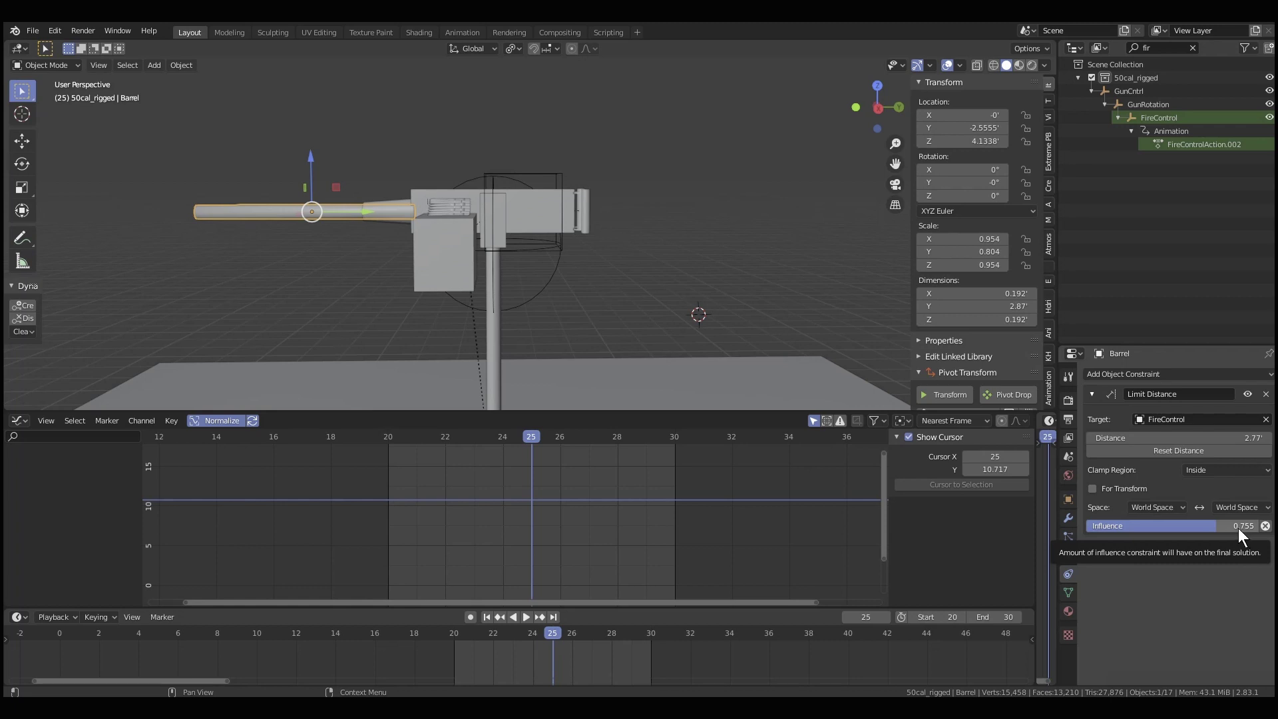
pyautogui.press('space')
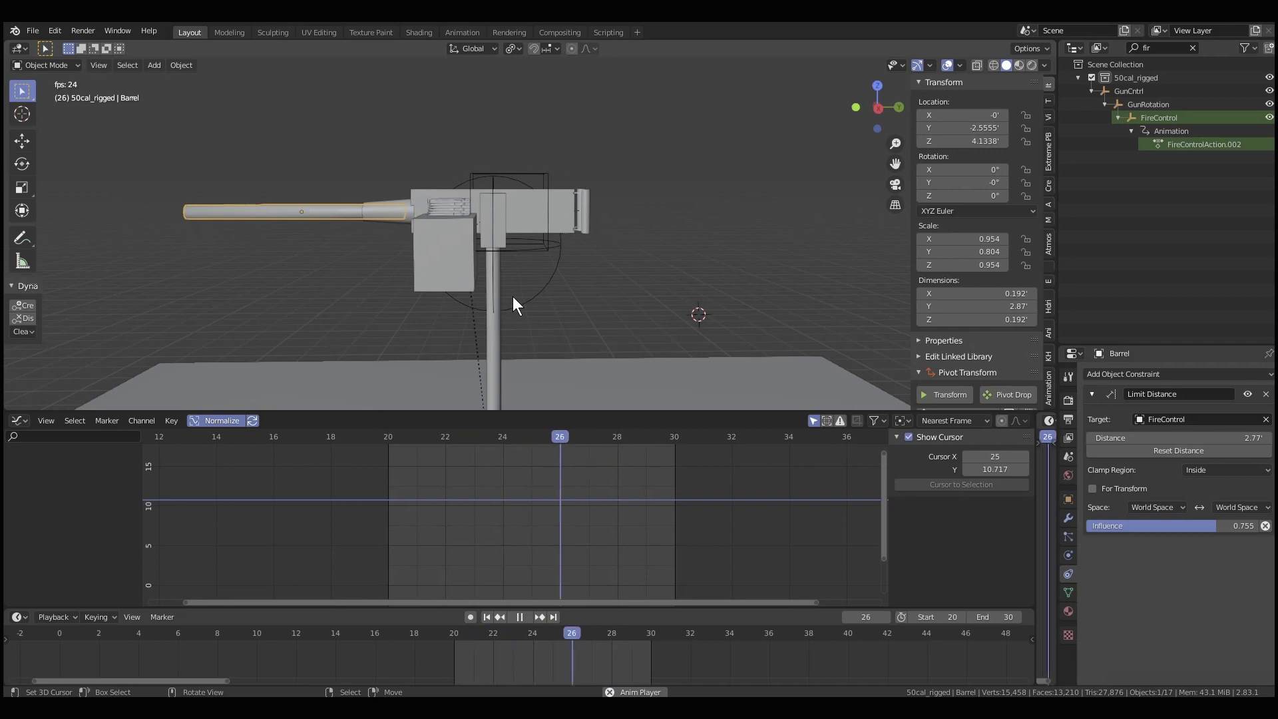
pyautogui.moveTo(1179, 525); pyautogui.dragTo(1165, 525)
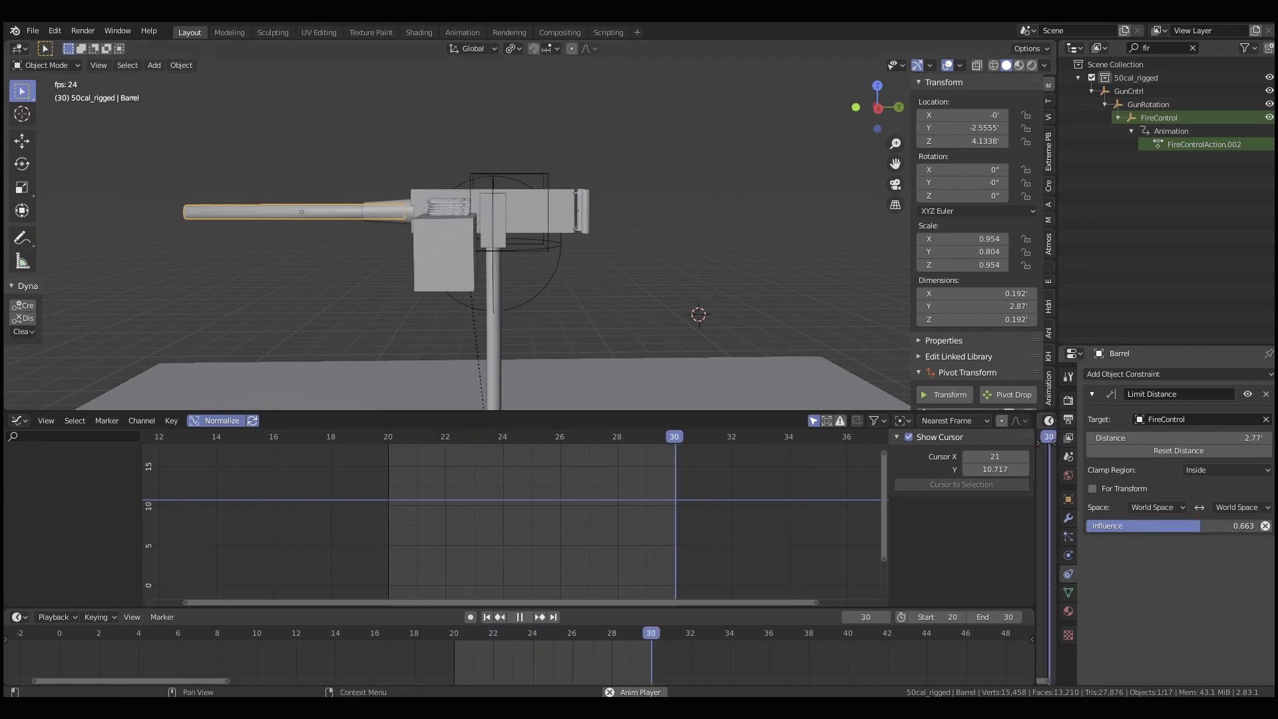
pyautogui.press('space')
# Step: Select the gun body, re-enable its Limit Distance constraint and play the firing animation
pyautogui.scroll(3, 546, 320)
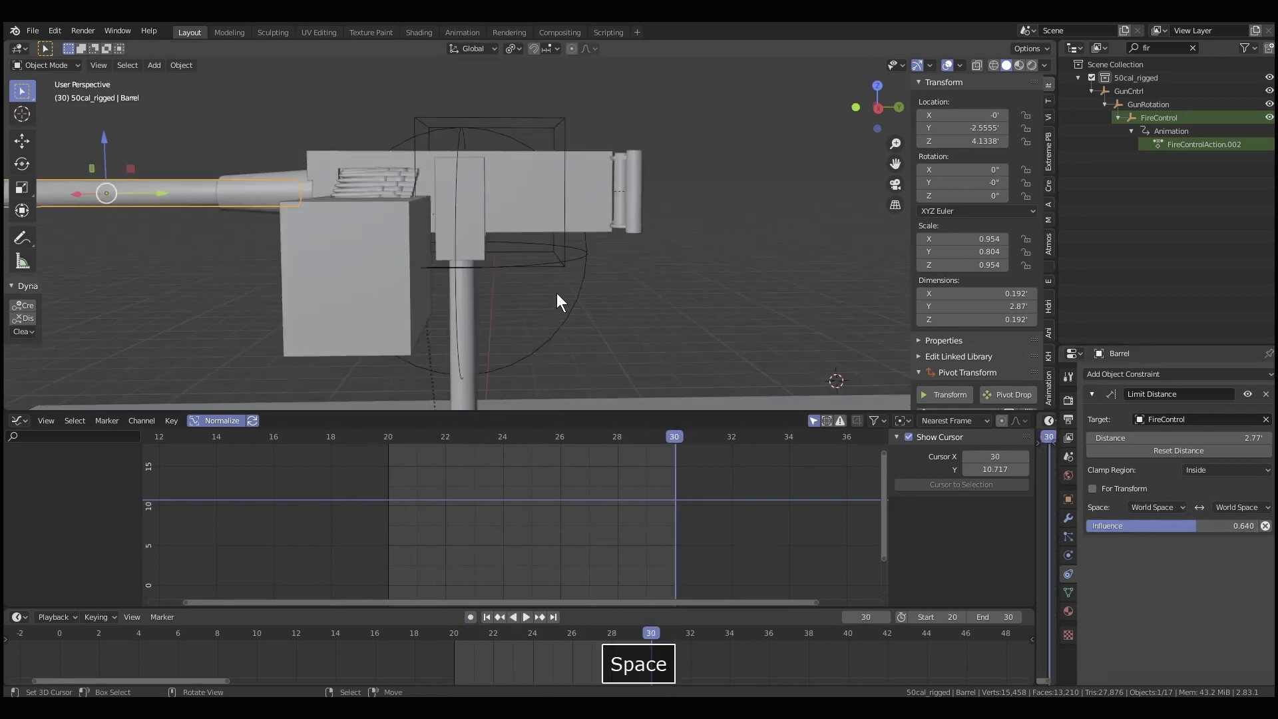
pyautogui.click(599, 232)
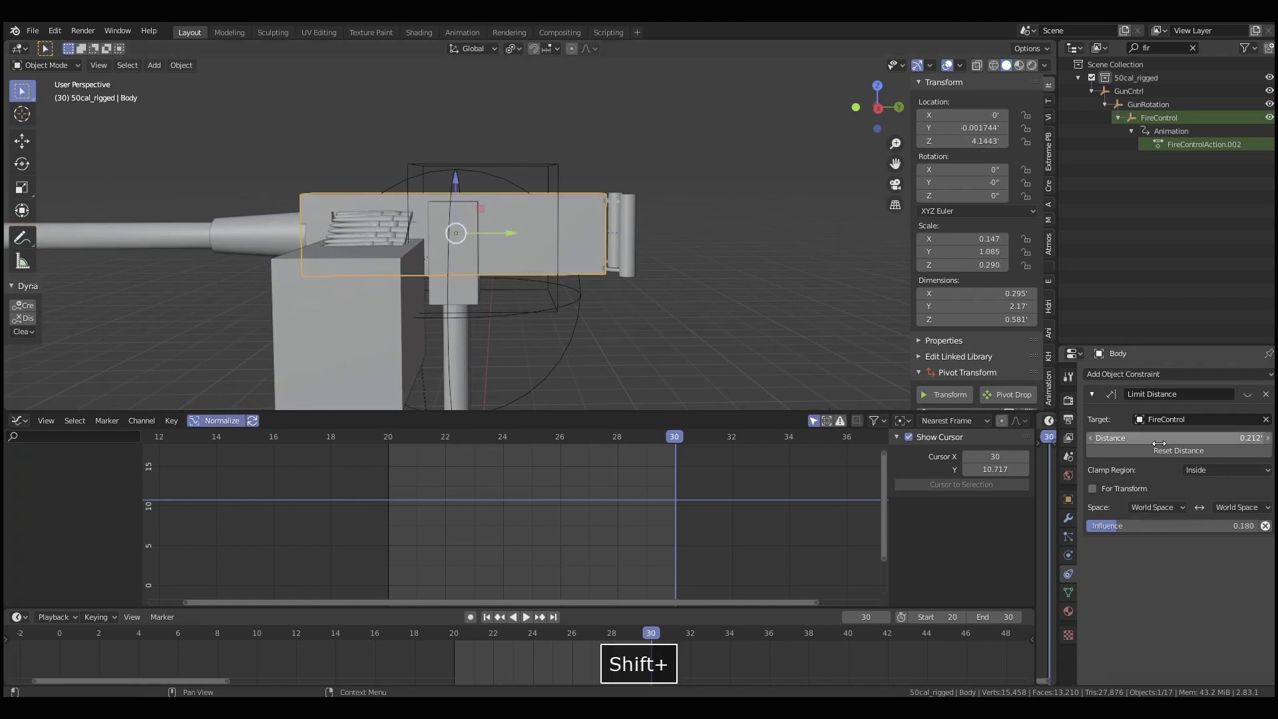
pyautogui.click(1250, 395)
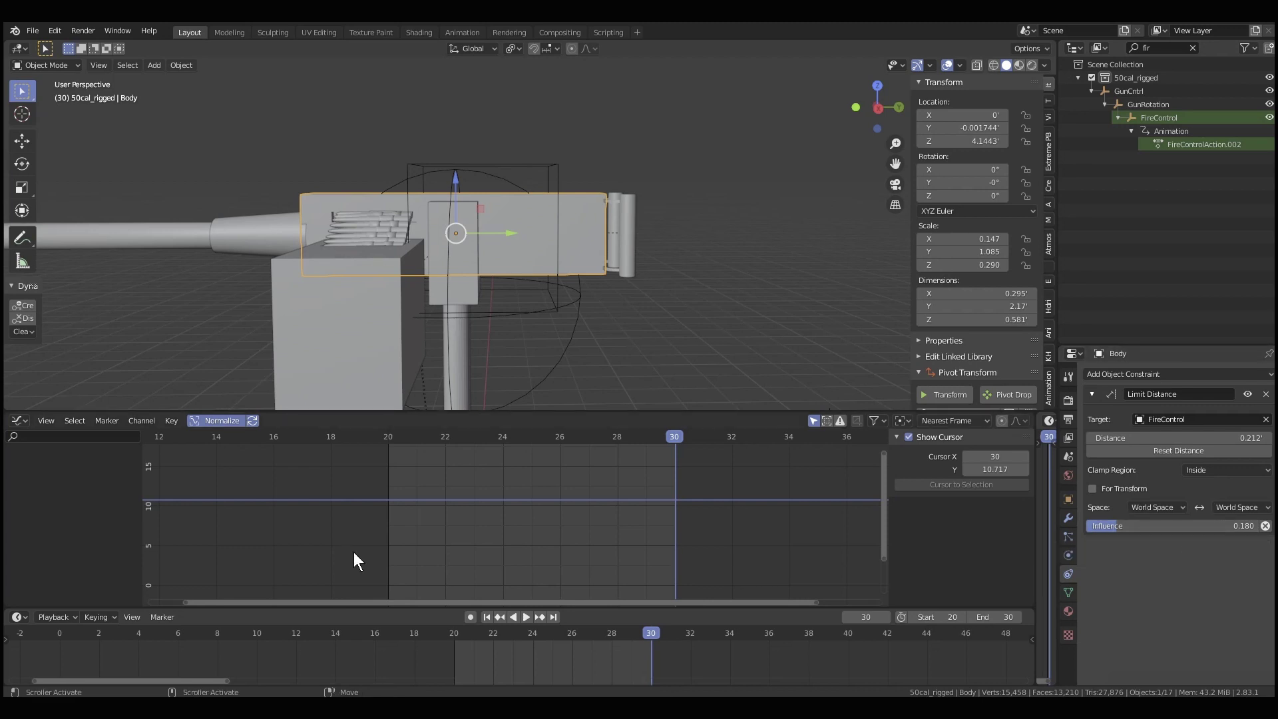
pyautogui.press('space')
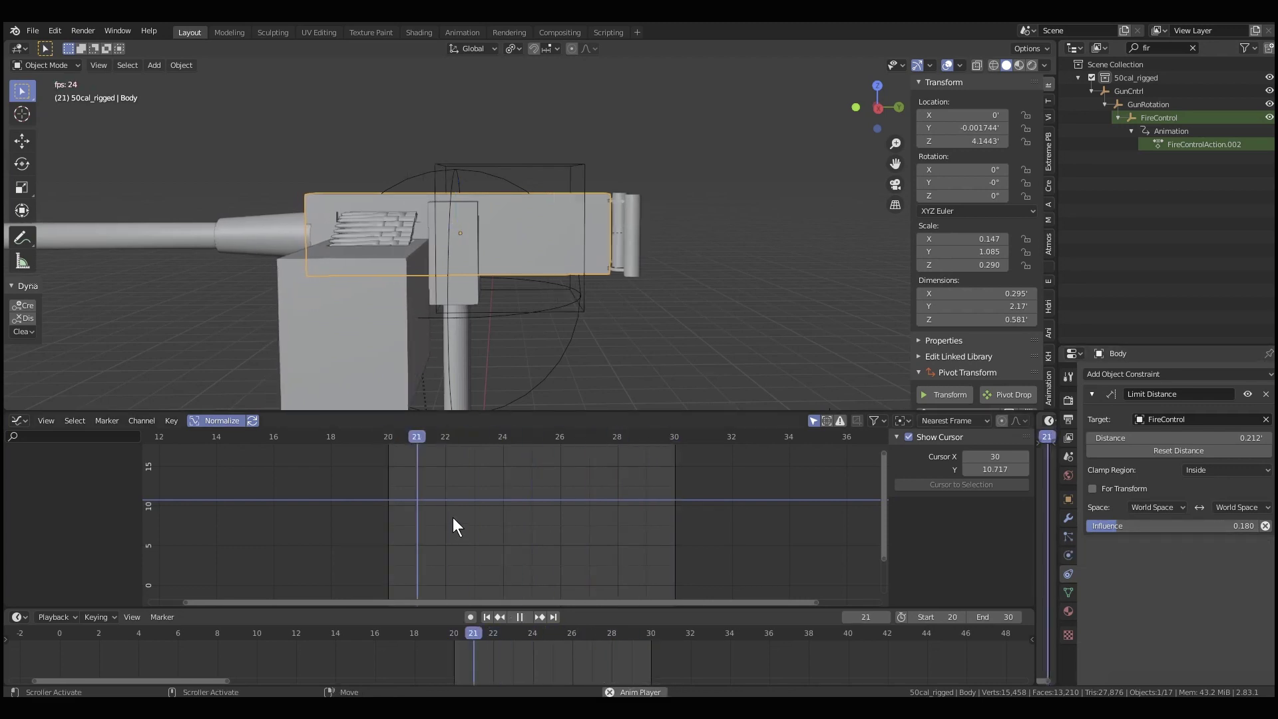
pyautogui.scroll(-5, 601, 367)
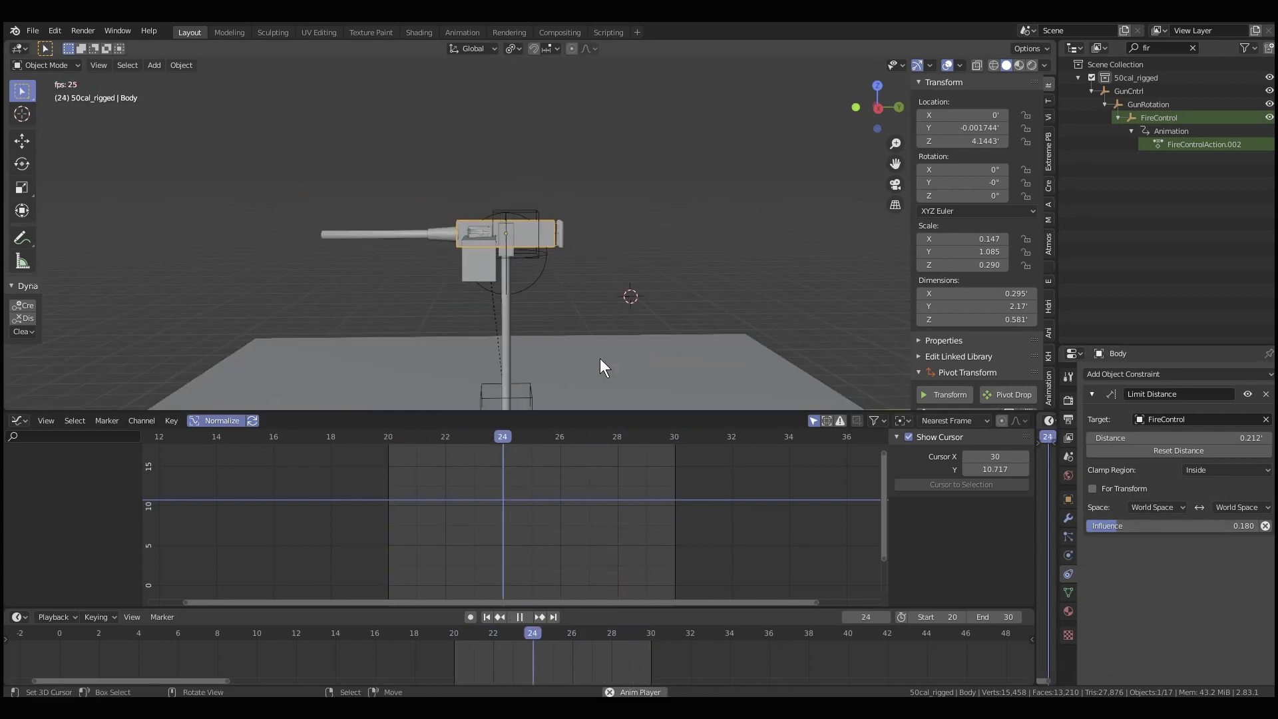
# Step: Select the GunRotation empty and try rotating it while the gun is firing
pyautogui.click(543, 279)
pyautogui.press('r')
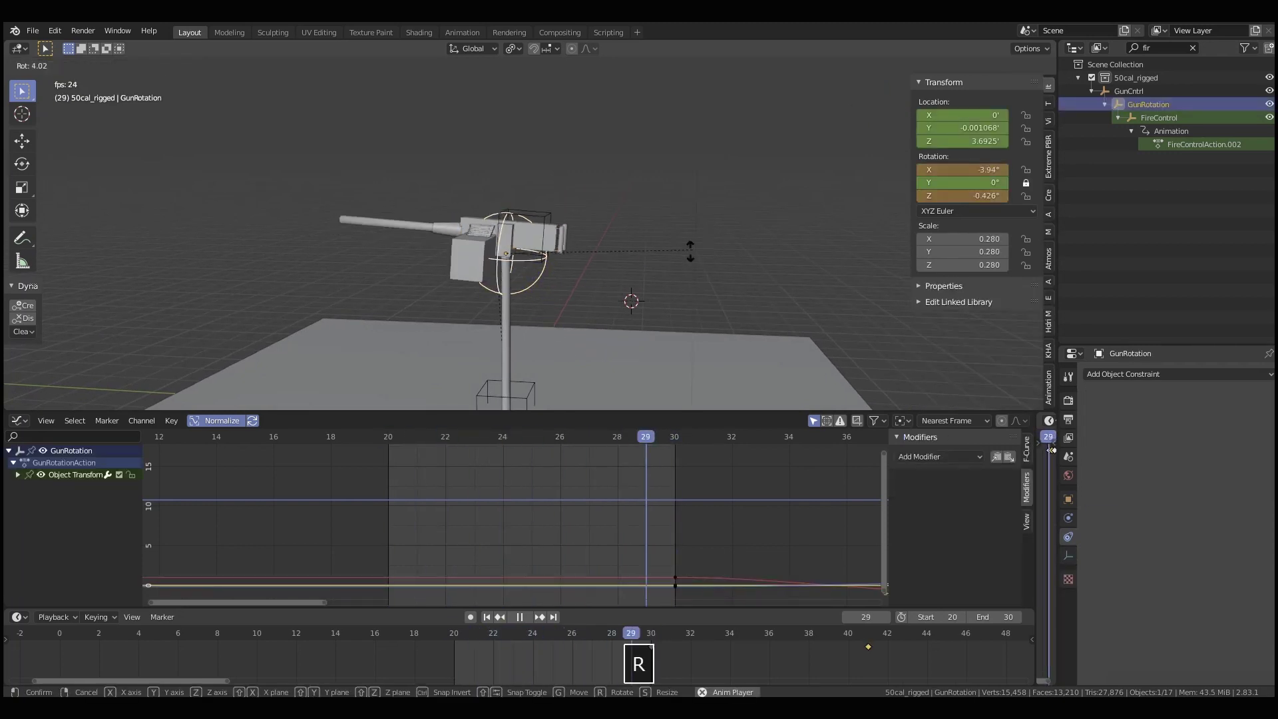
pyautogui.rightClick(562, 290)
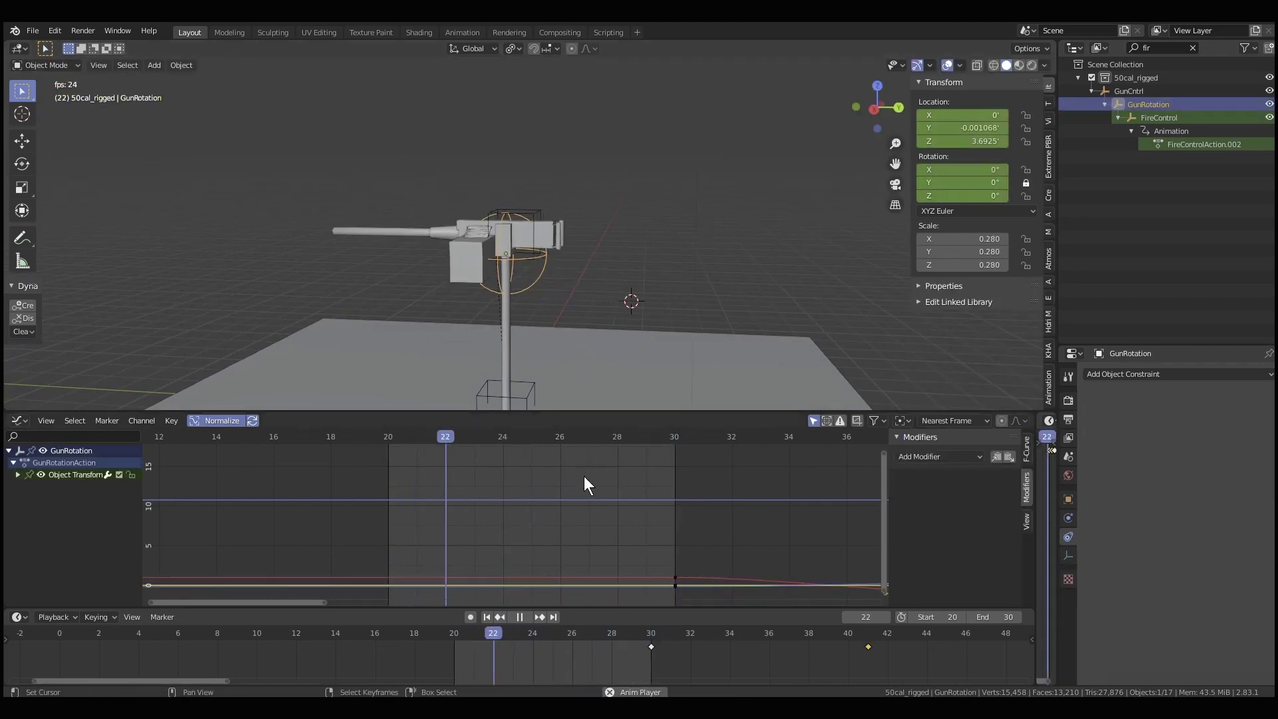
# Step: Check GunRotation's animation at frames 63 and 82, then make frame 101 the end of the playback range and play it
pyautogui.scroll(-5, 584, 483)
pyautogui.press('space')
pyautogui.moveTo(580, 490); pyautogui.dragTo(415, 498, button='middle')
pyautogui.scroll(-1, 414, 499)
pyautogui.scroll(-7, 632, 498)
pyautogui.click(639, 484)
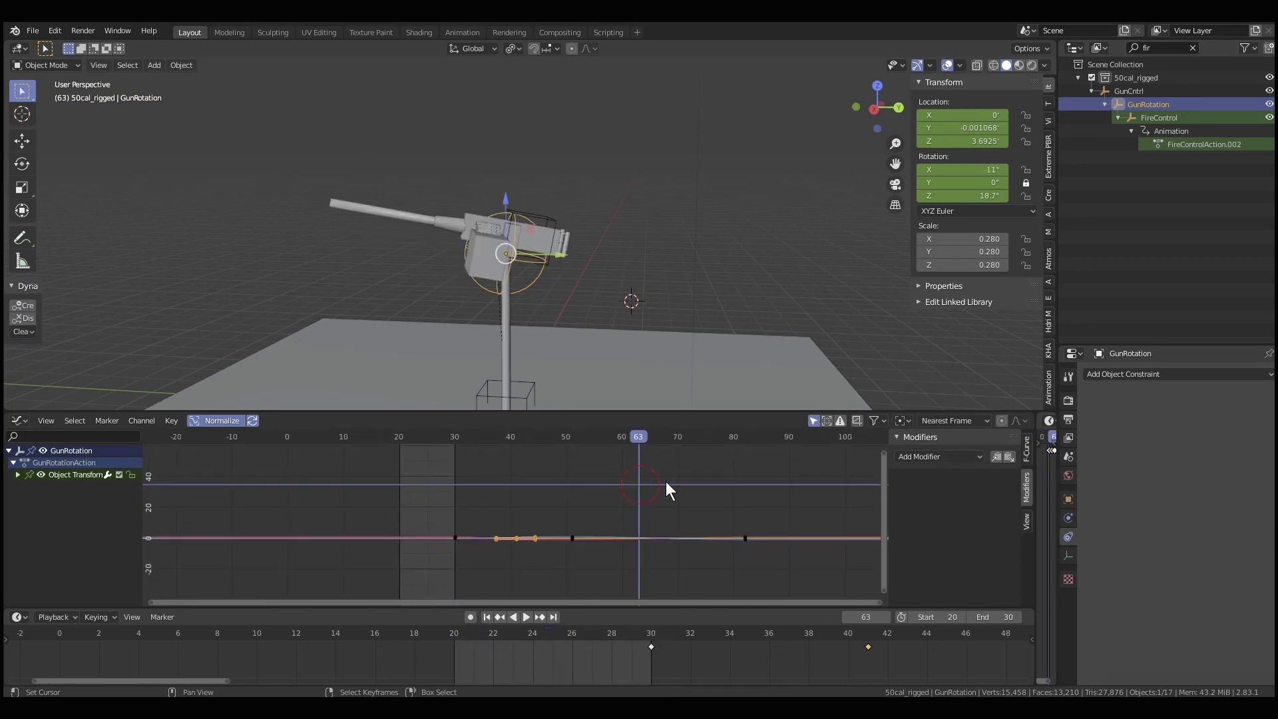
pyautogui.click(746, 470)
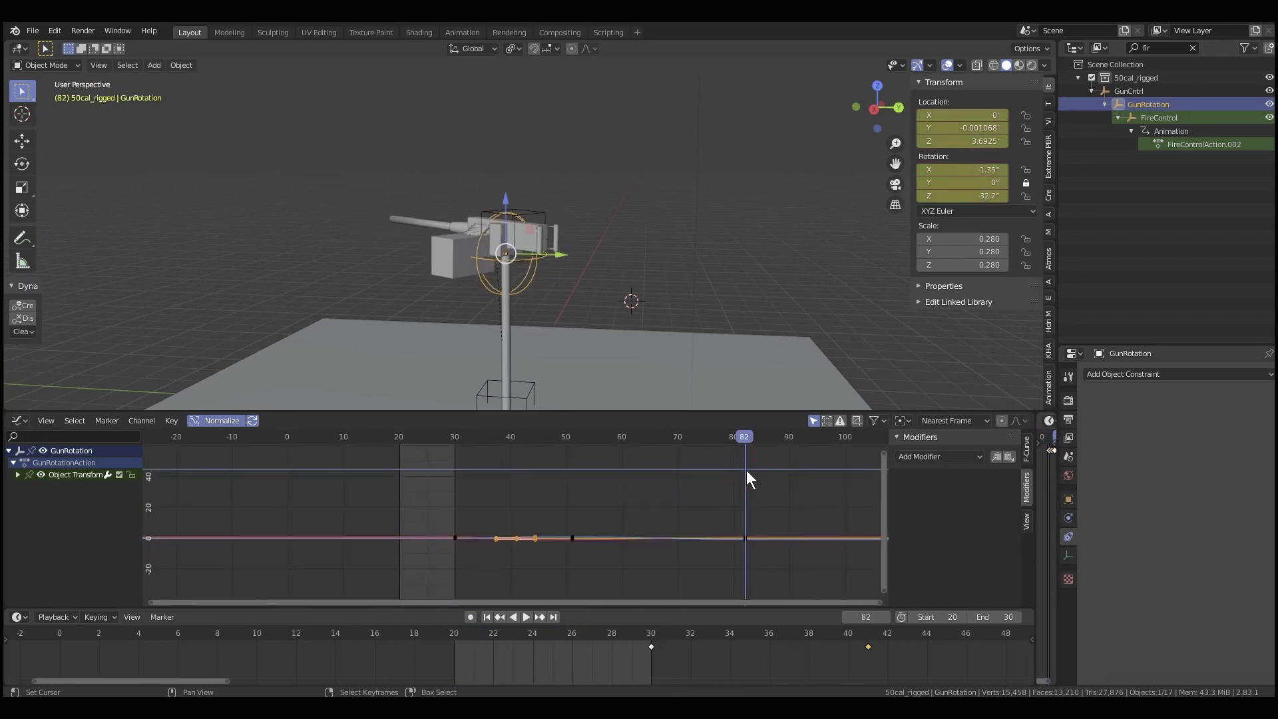
pyautogui.click(849, 477)
pyautogui.hotkey('ctrl', 'End')
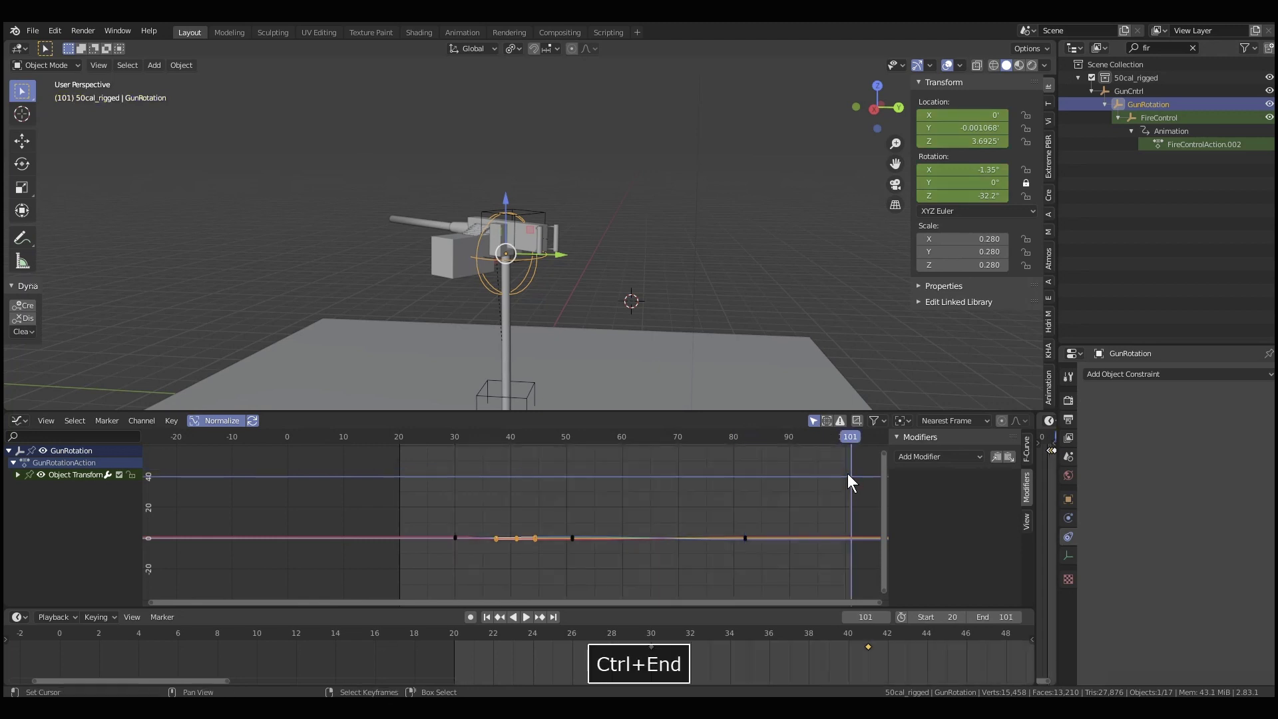
pyautogui.press('space')
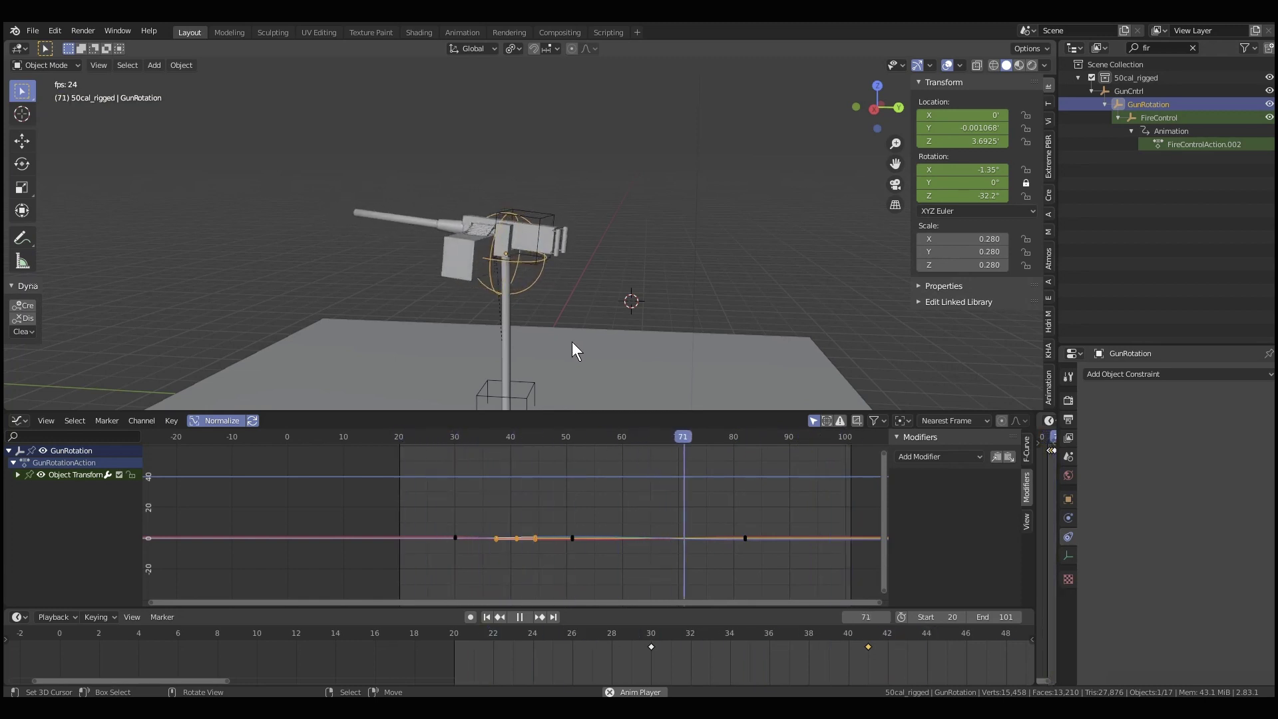
pyautogui.press('space')
# Step: Hide the AmmoBelt object beside the gun body
pyautogui.scroll(6, 505, 275)
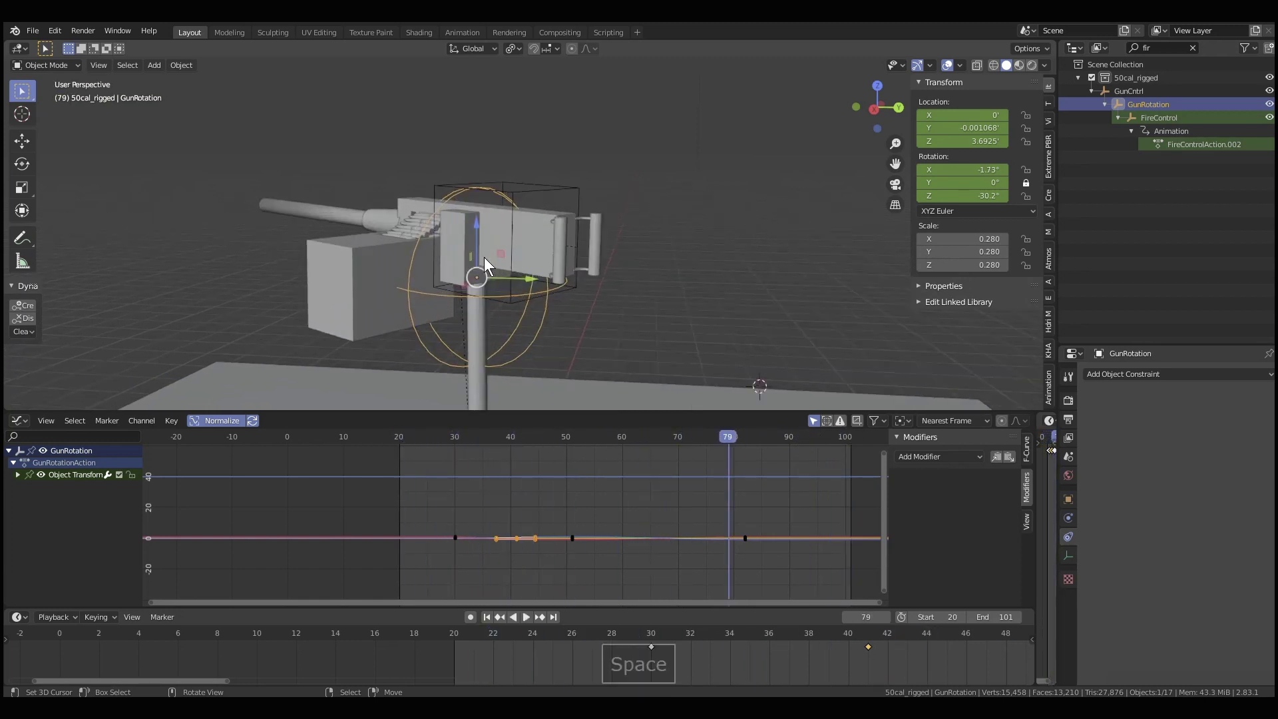
pyautogui.click(380, 217)
pyautogui.press('h')
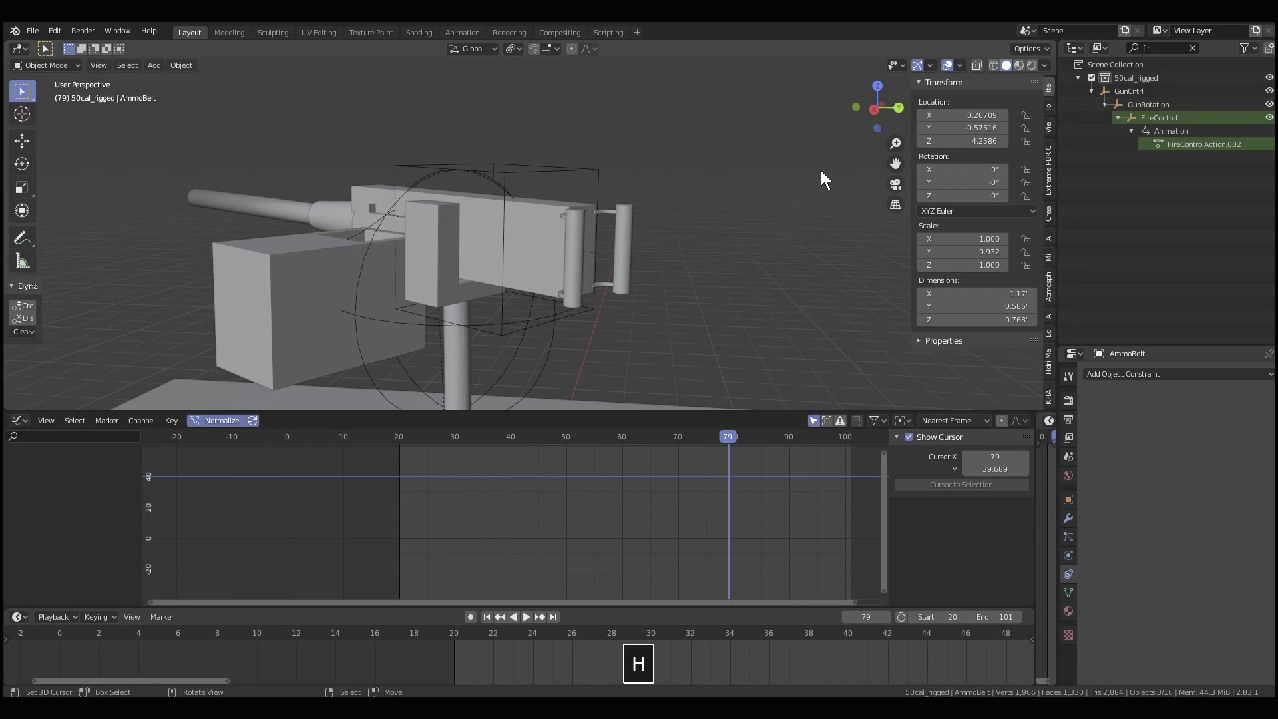
# Step: Clear the current outliner filter and filter the objects by "emitter" instead
pyautogui.click(1190, 48)
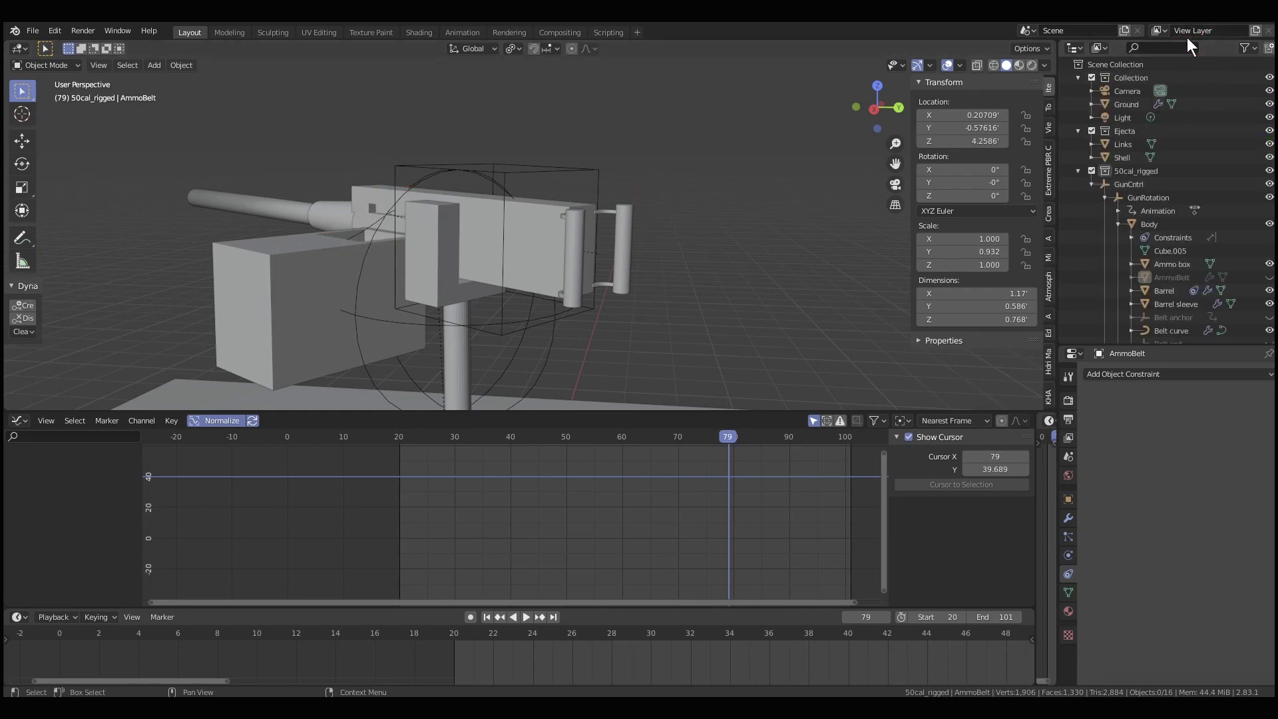
pyautogui.press('m')
pyautogui.press('t')
pyautogui.click(1155, 47)
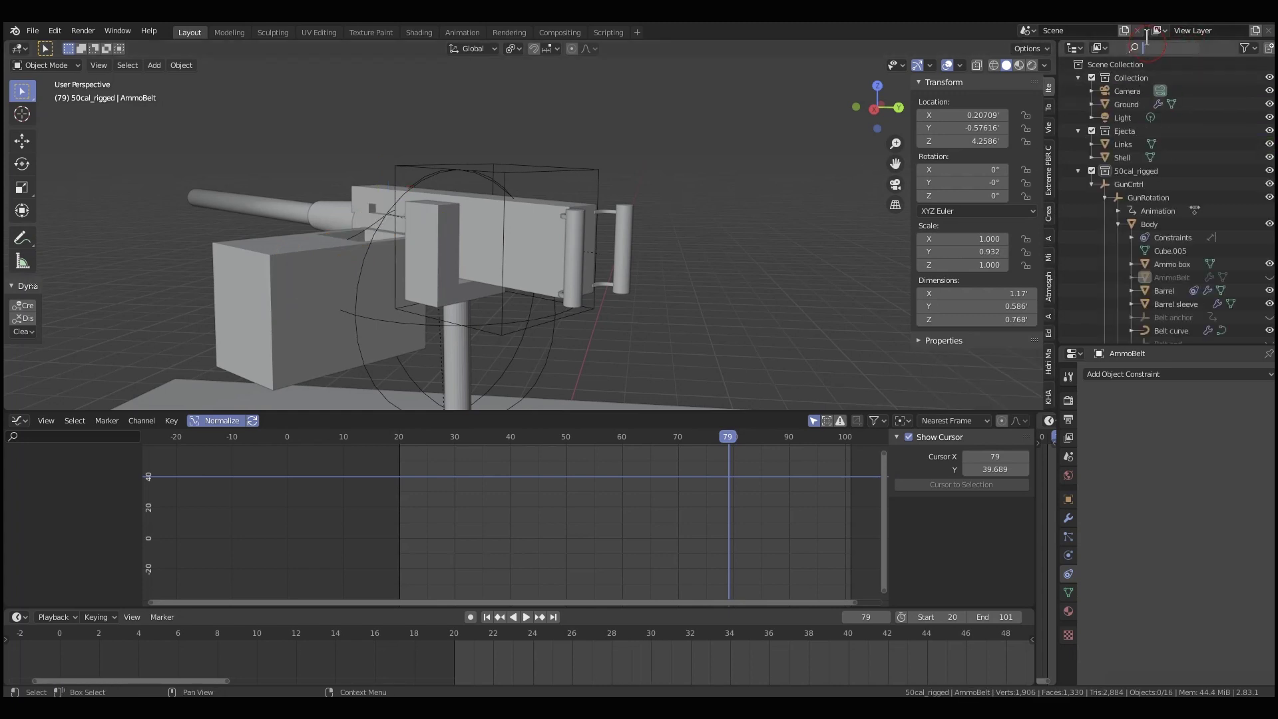
pyautogui.write('emitter')
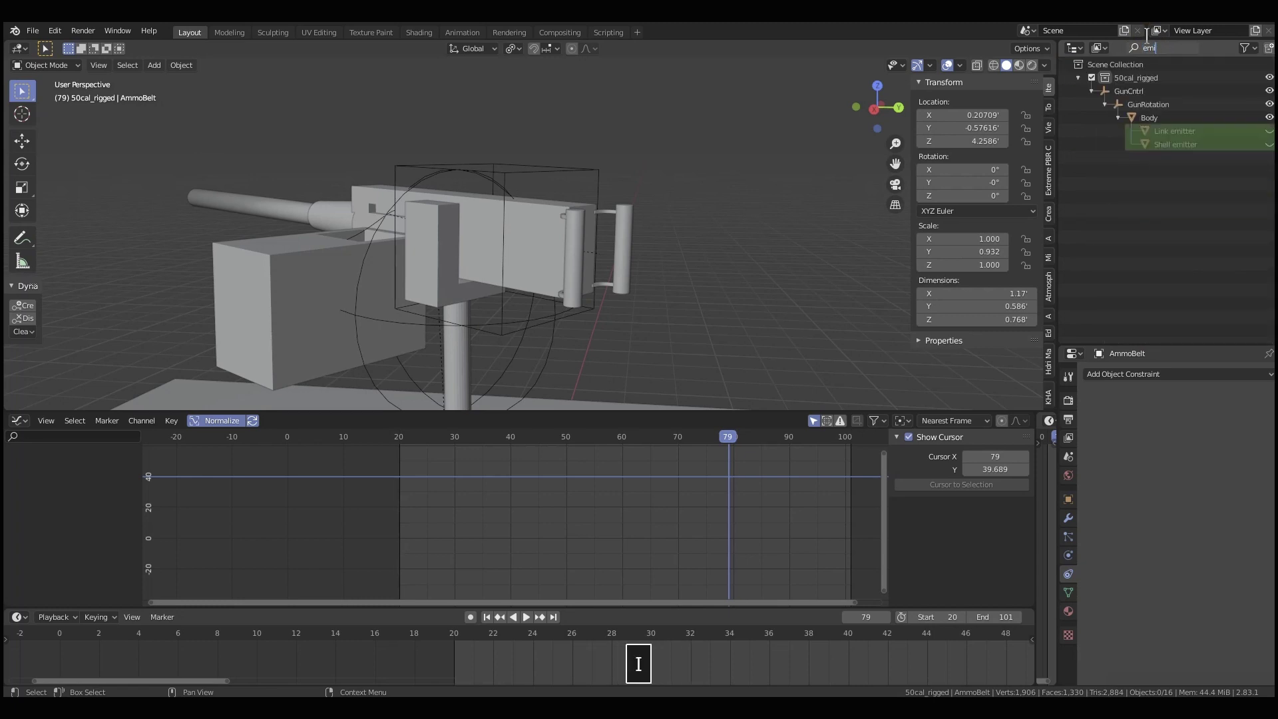
# Step: Unhide the Link emitter and set the current frame to 22
pyautogui.click(1270, 131)
pyautogui.click(409, 511)
pyautogui.press('space')
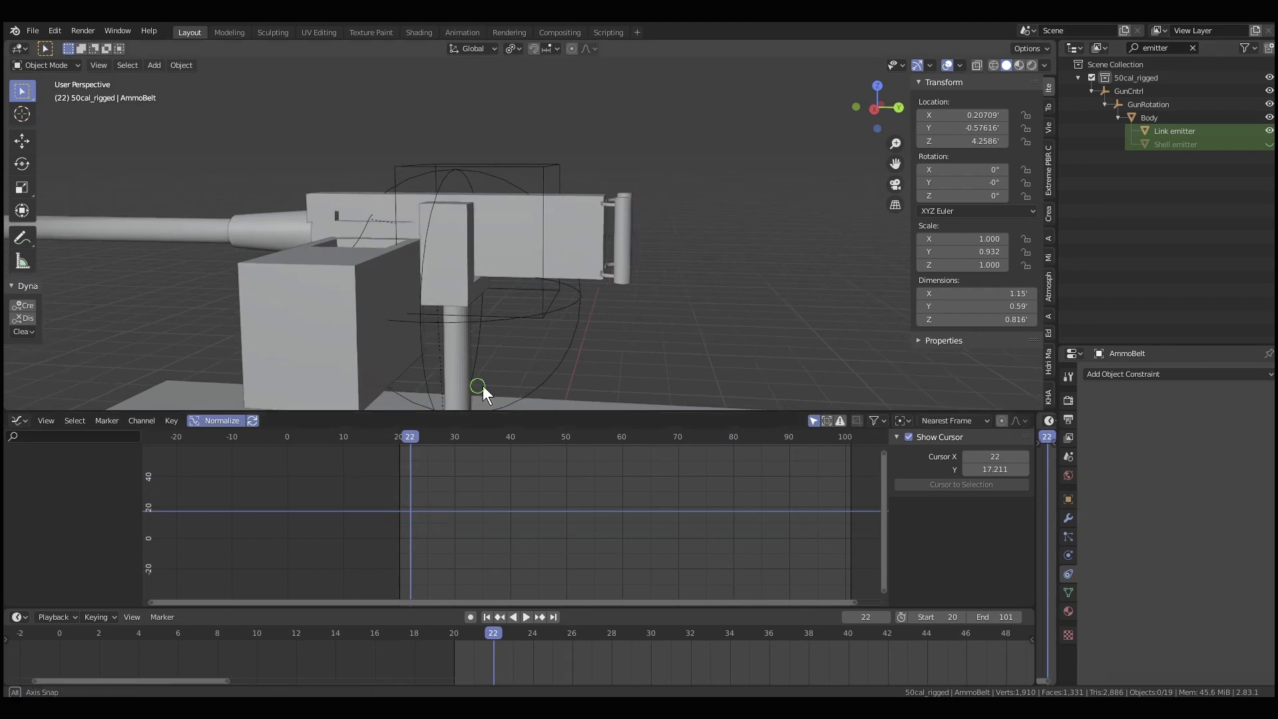
pyautogui.moveTo(483, 385); pyautogui.dragTo(560, 328, button='middle')
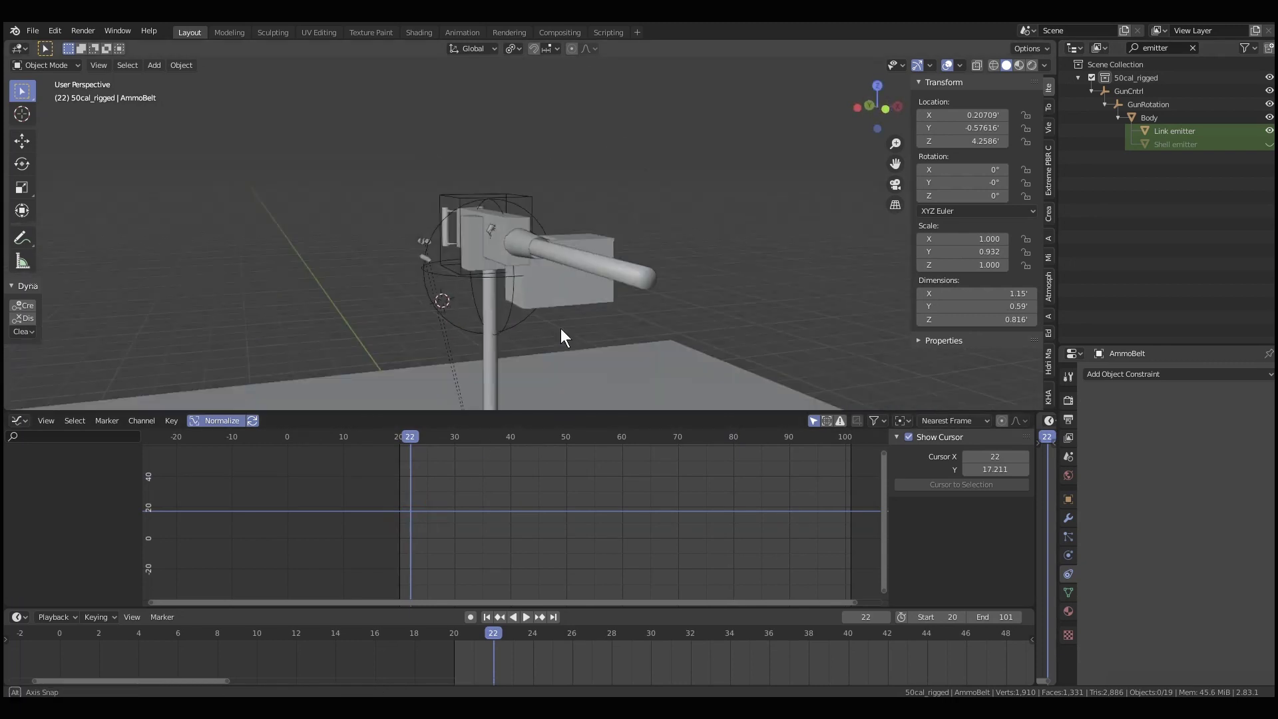
pyautogui.scroll(5, 482, 265)
pyautogui.scroll(-2, 482, 264)
pyautogui.moveTo(482, 264); pyautogui.dragTo(493, 260, button='middle')
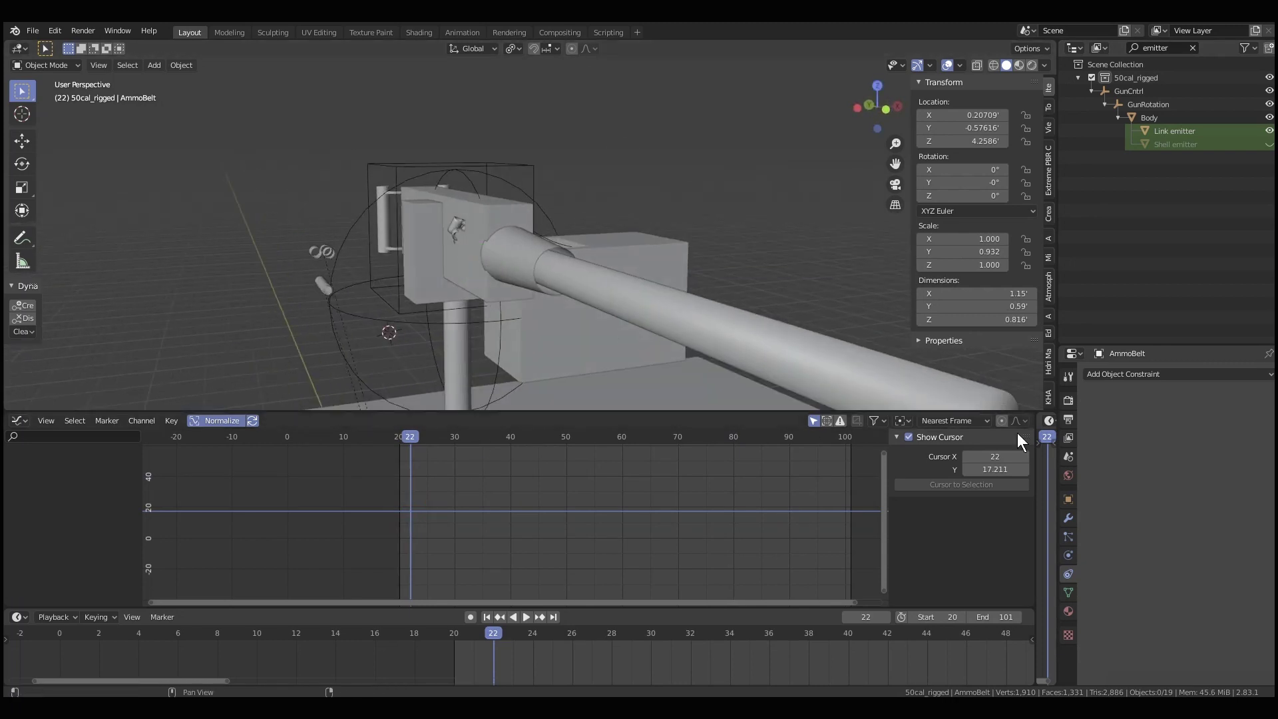
# Step: Select the Link emitter, show its particle settings and enlarge the area that displays them
pyautogui.click(1067, 535)
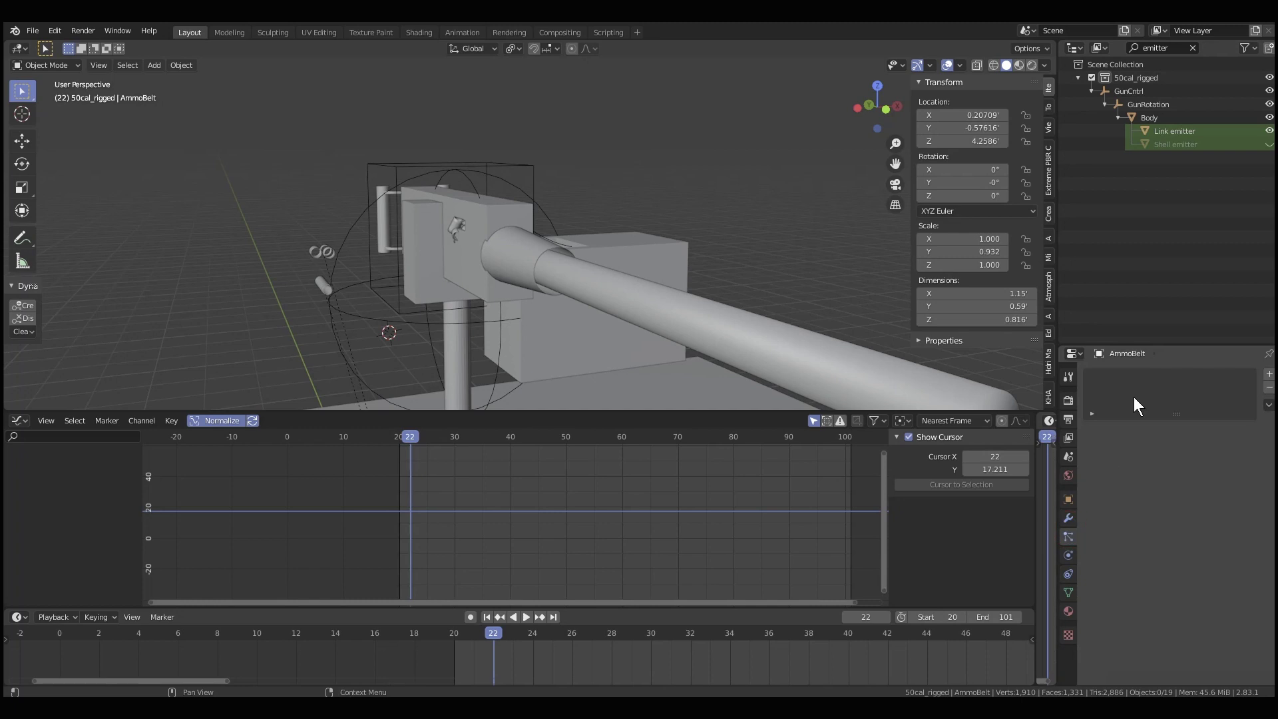
pyautogui.click(1178, 130)
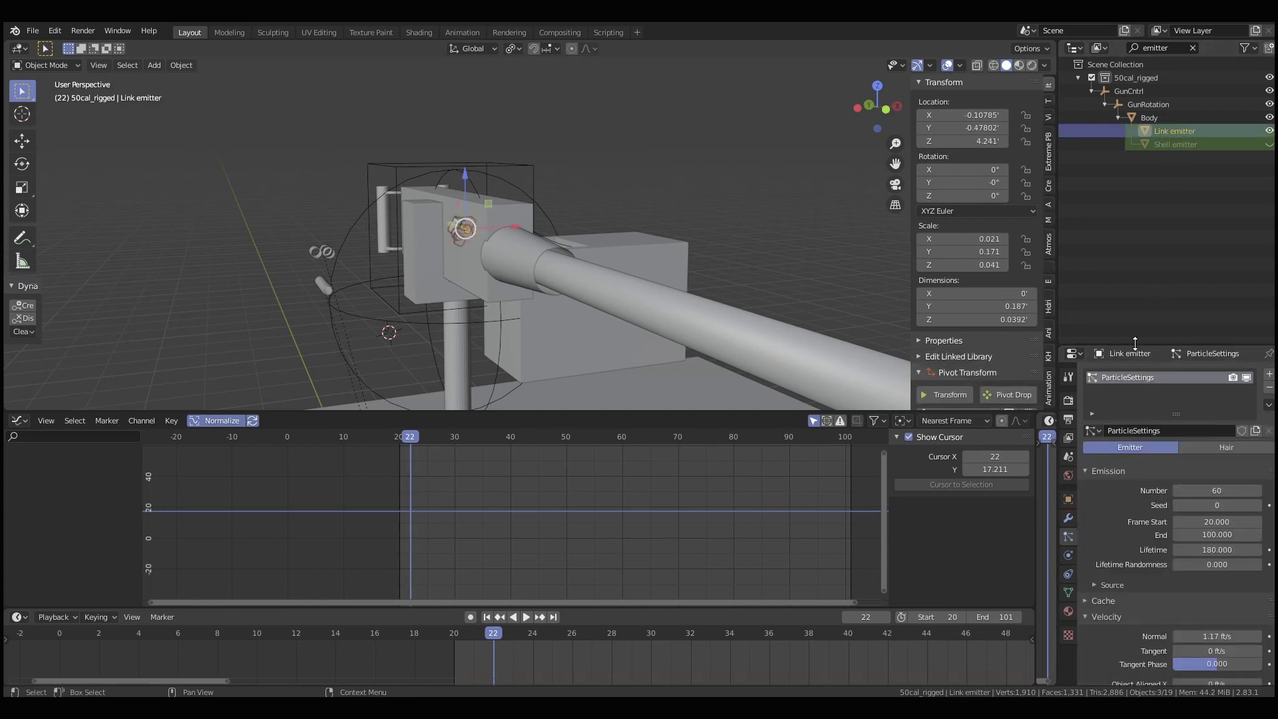
pyautogui.moveTo(1135, 344); pyautogui.dragTo(1137, 199)
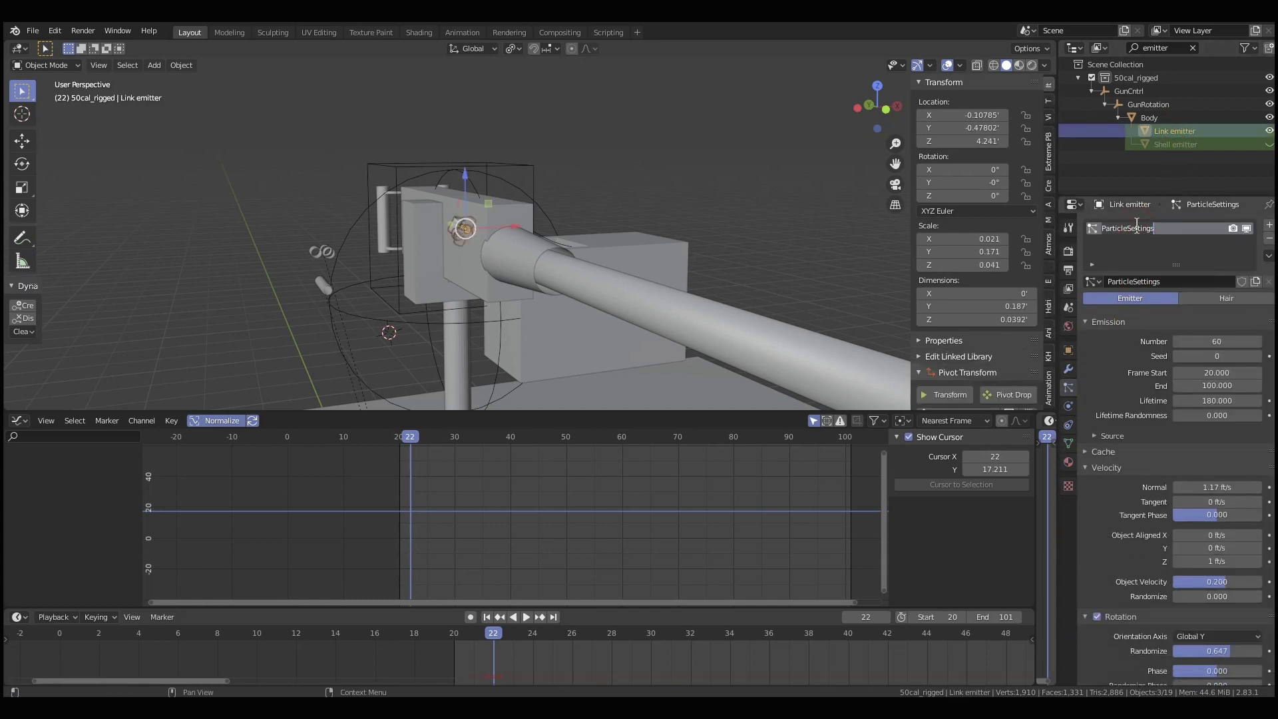
# Step: Rename the Link emitter's particle system to "links]" and its particle settings to "links"
pyautogui.write('links')
pyautogui.click(1158, 282)
pyautogui.write('lin')
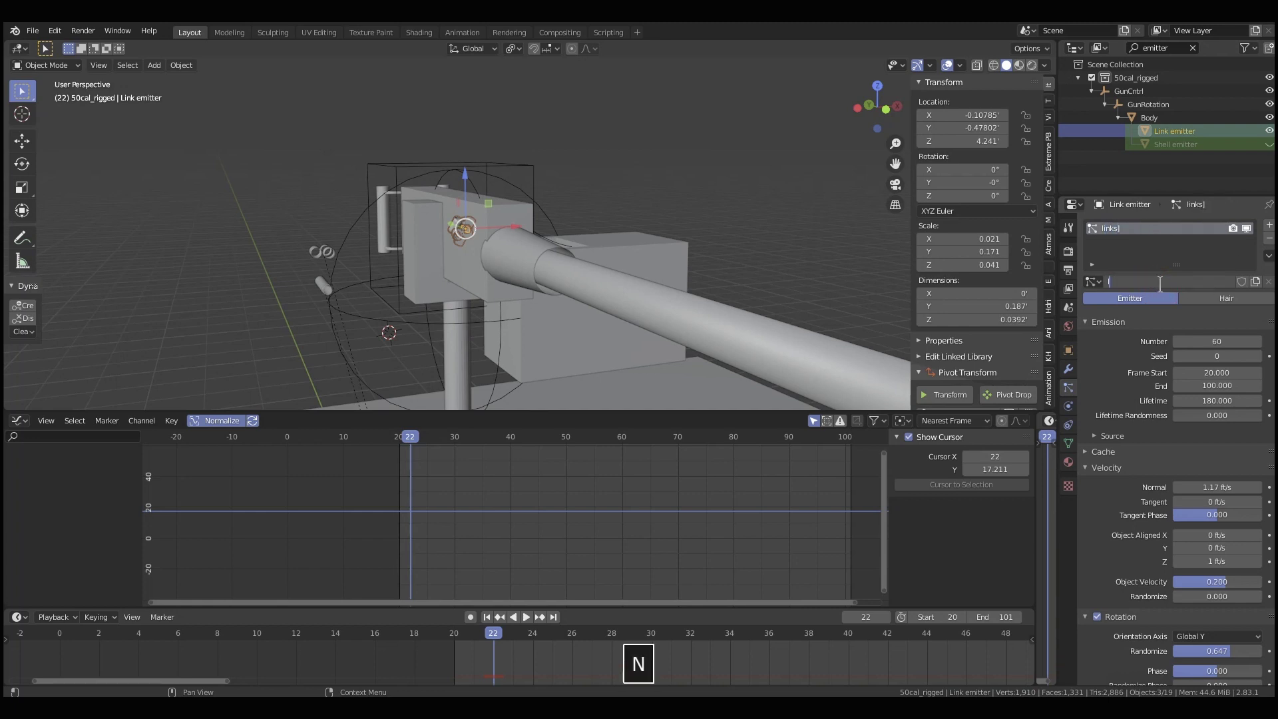
pyautogui.write('k')
pyautogui.press('BackSpace')
pyautogui.write('n')
pyautogui.press('BackSpace')
pyautogui.write('inks')
pyautogui.press('Return')
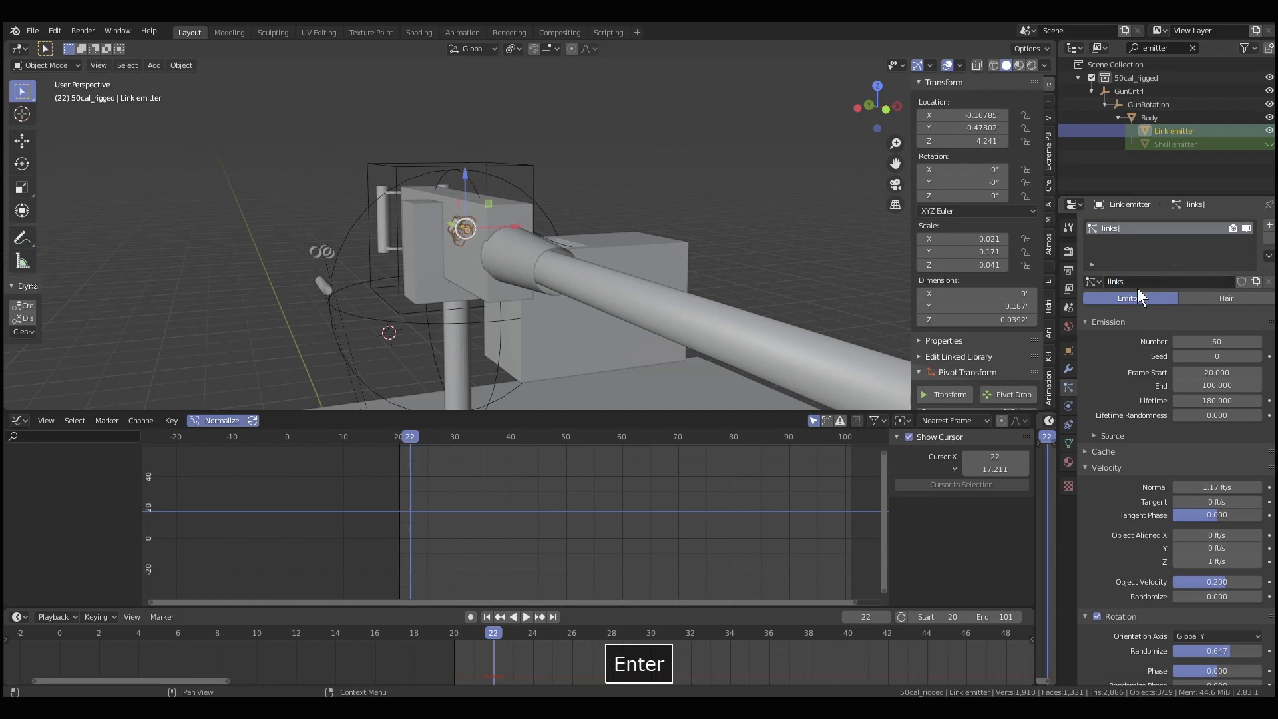
# Step: Play the animation to watch the links leave the gun body, stopping at frame 79
pyautogui.press('space')
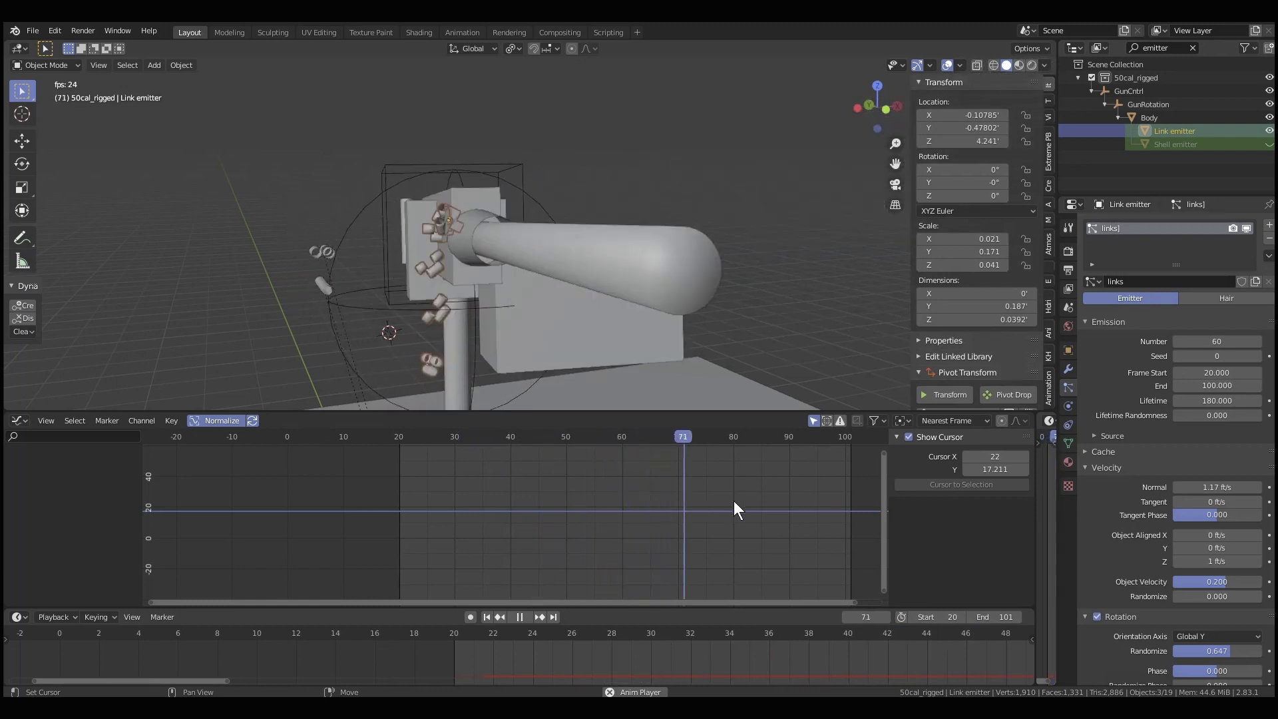
pyautogui.press('space')
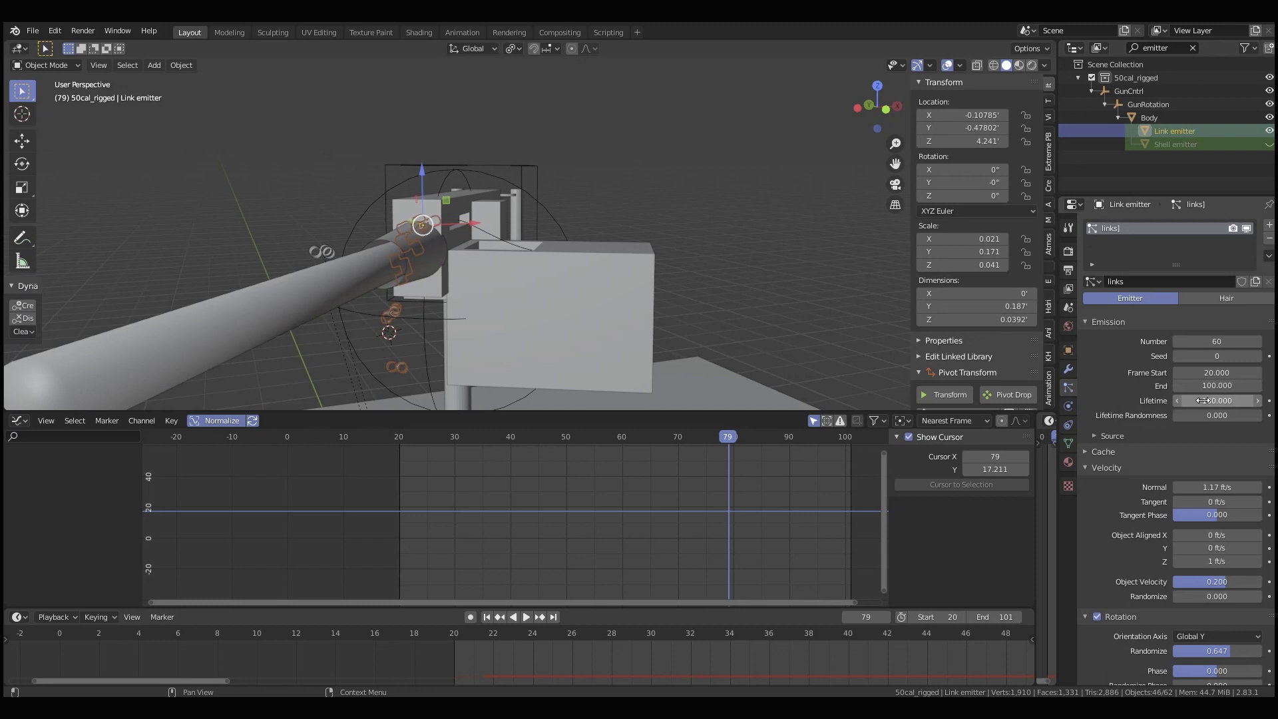
pyautogui.scroll(-3, 731, 510)
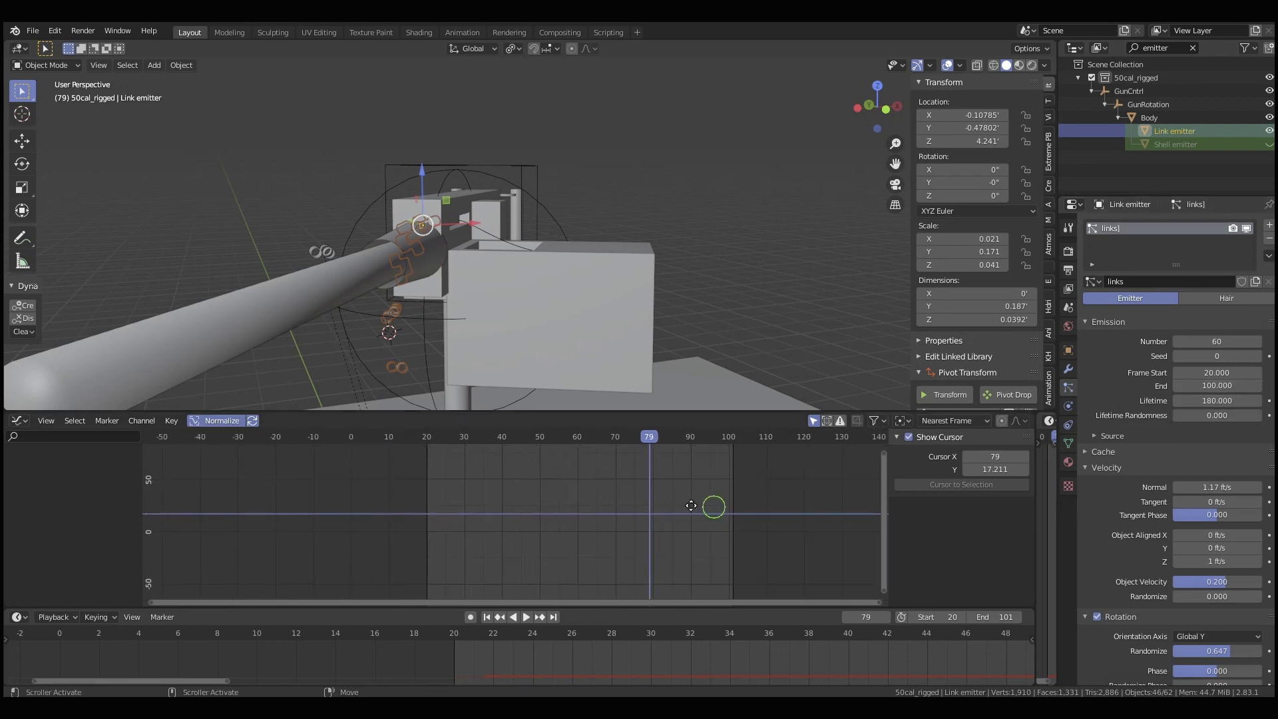
pyautogui.moveTo(691, 506); pyautogui.dragTo(535, 489, button='middle')
pyautogui.scroll(-8, 500, 333)
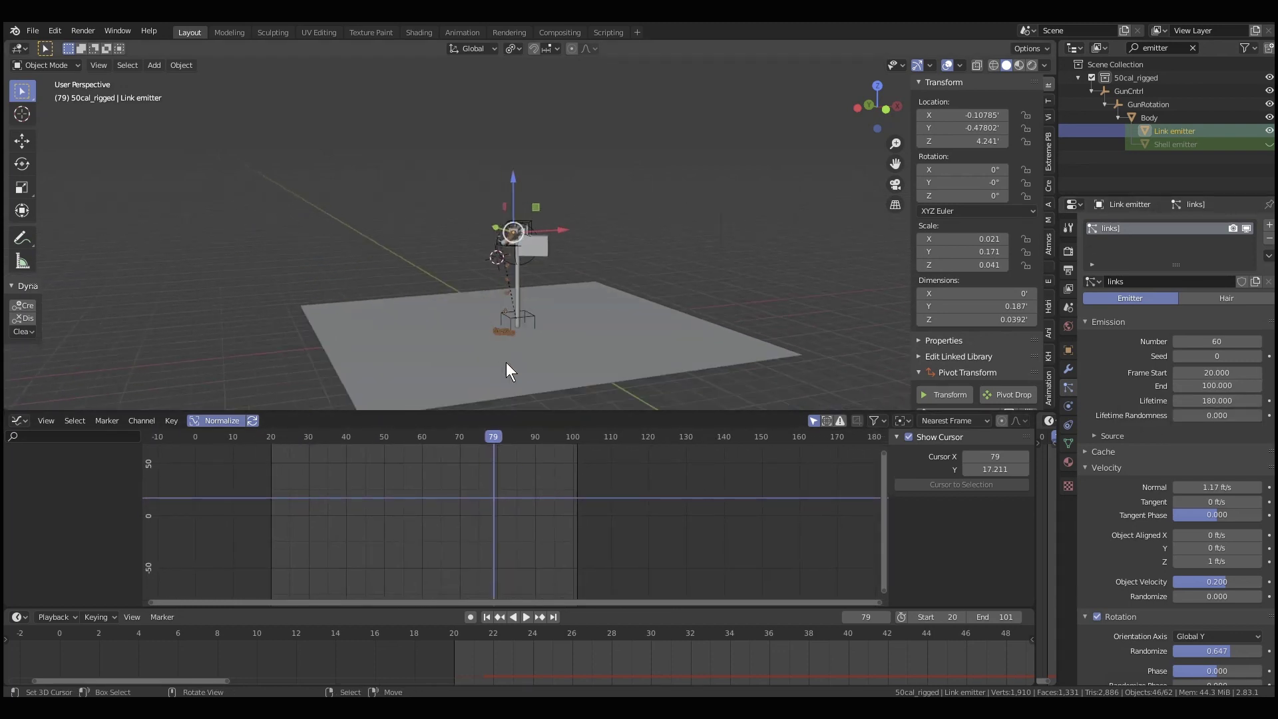
# Step: Play the animation again to watch the links fall onto the ground plane, stopping at frame 81
pyautogui.keyDown('shift'); pyautogui.moveTo(507, 362); pyautogui.dragTo(484, 323, button='middle'); pyautogui.keyUp('shift')
pyautogui.scroll(3, 481, 319)
pyautogui.press('space')
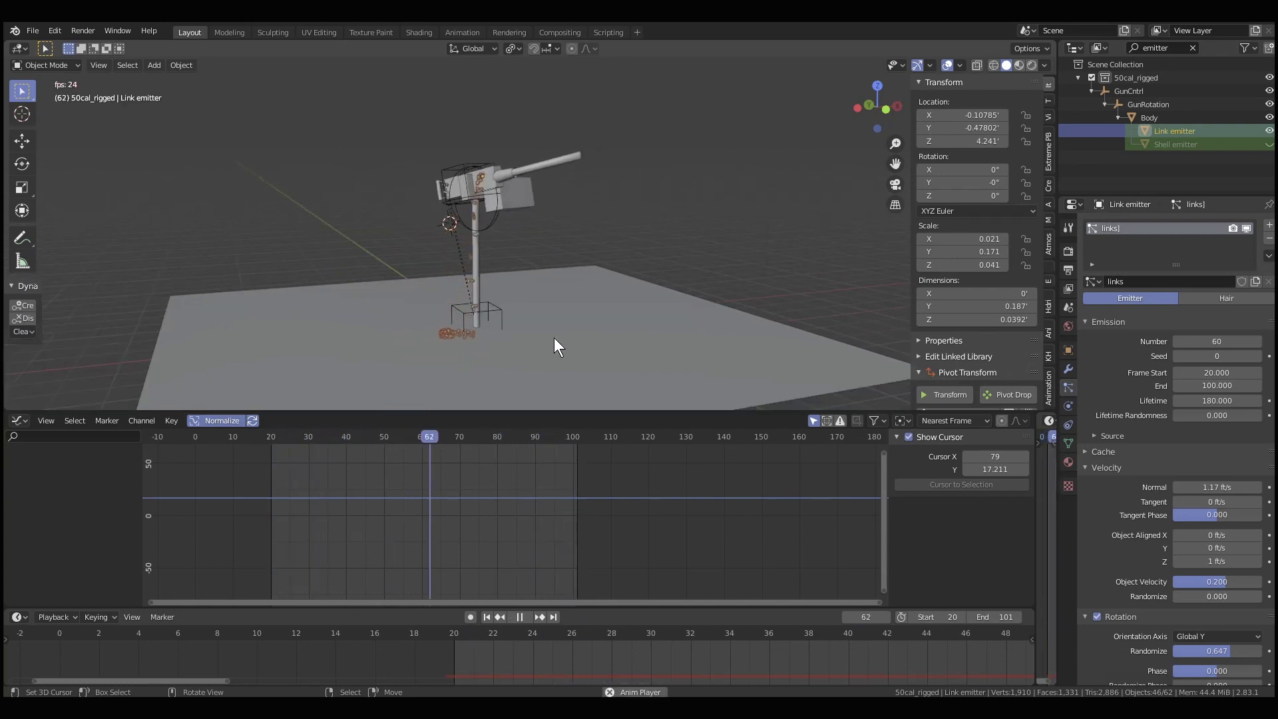
pyautogui.scroll(4, 570, 342)
pyautogui.press('space')
pyautogui.moveTo(490, 282); pyautogui.dragTo(536, 294, button='middle')
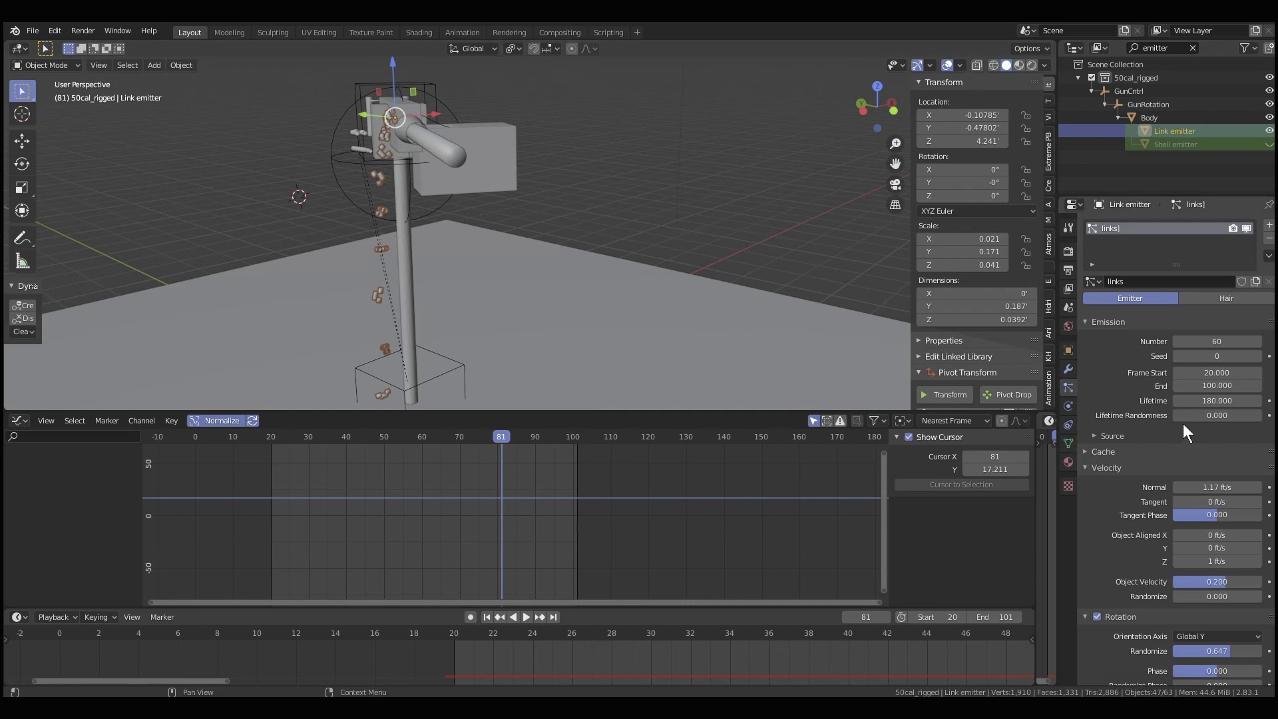
# Step: Examine the Link emitter's particle settings and the falling links from several sides, then select the gun's Body object
pyautogui.scroll(-1, 1183, 424)
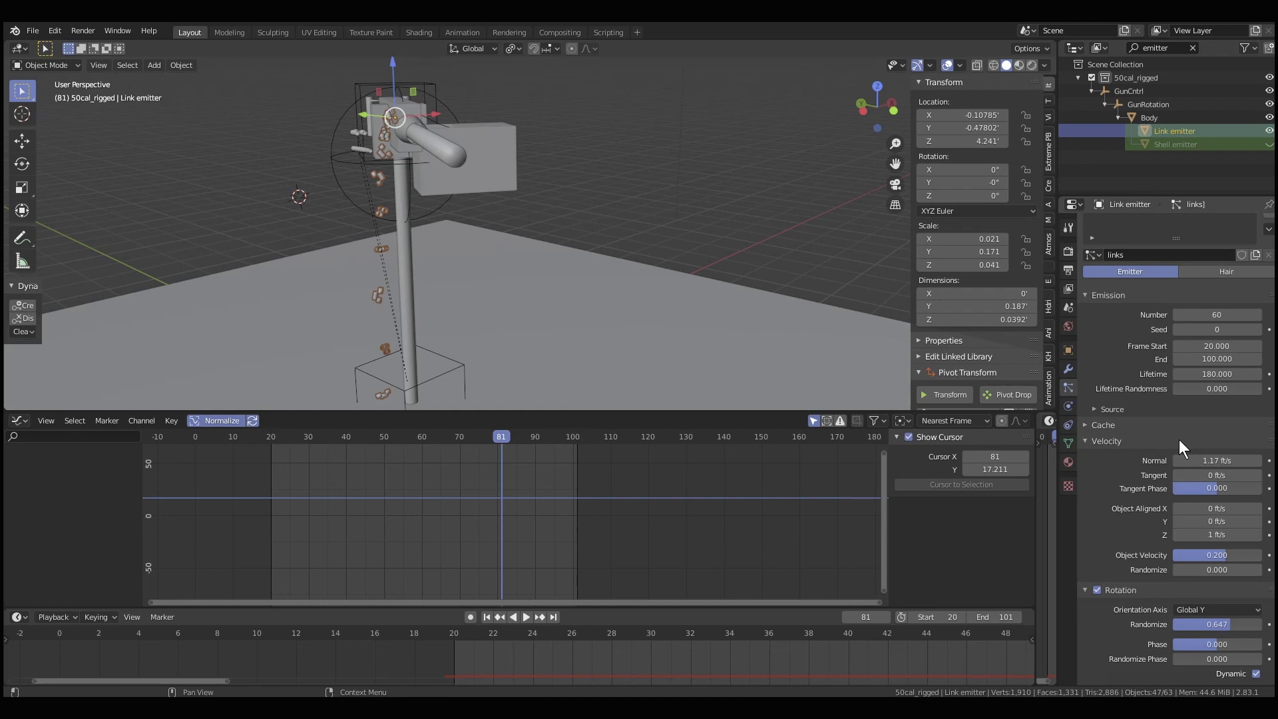
pyautogui.moveTo(646, 343); pyautogui.dragTo(614, 337, button='middle')
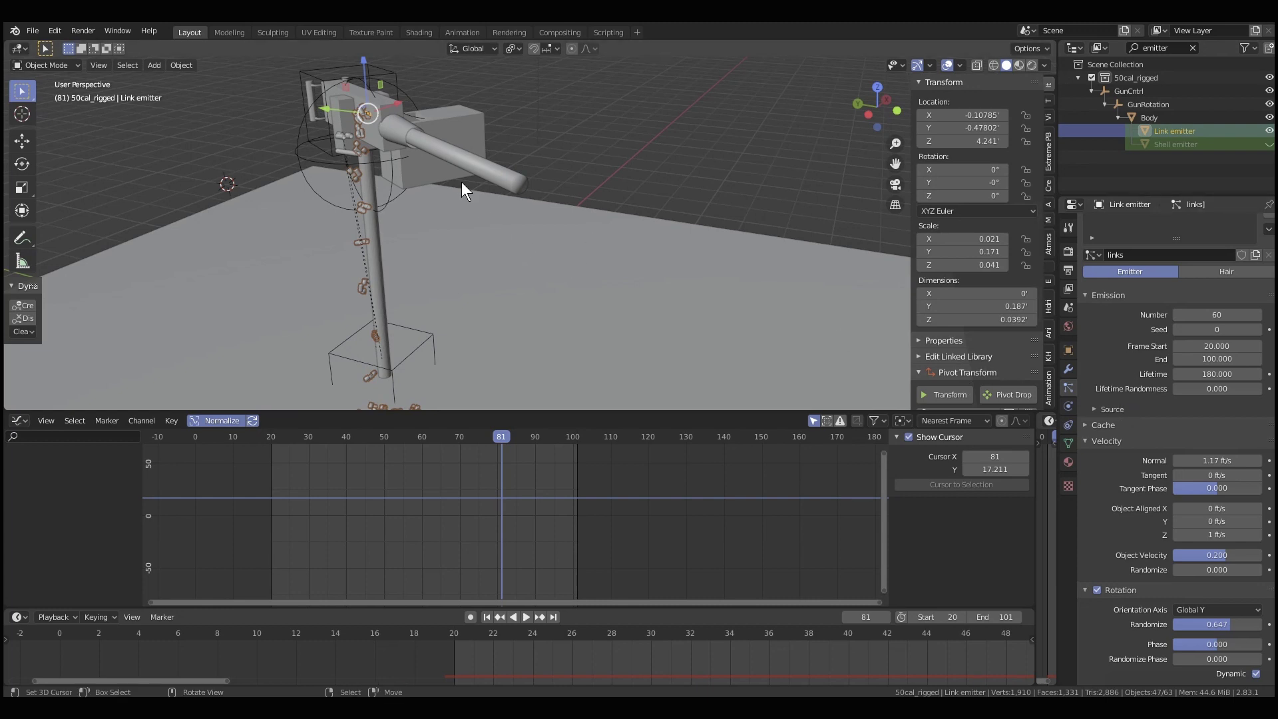
pyautogui.moveTo(461, 182); pyautogui.dragTo(330, 162, button='middle')
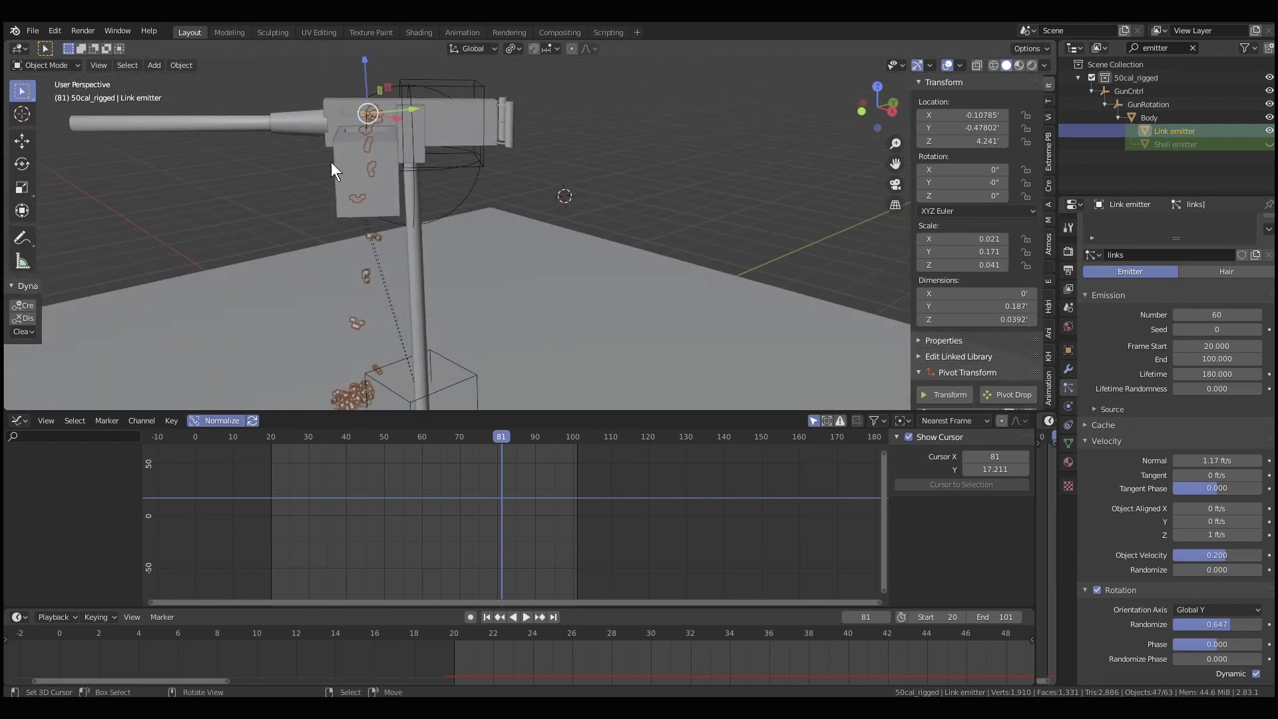
pyautogui.click(461, 129)
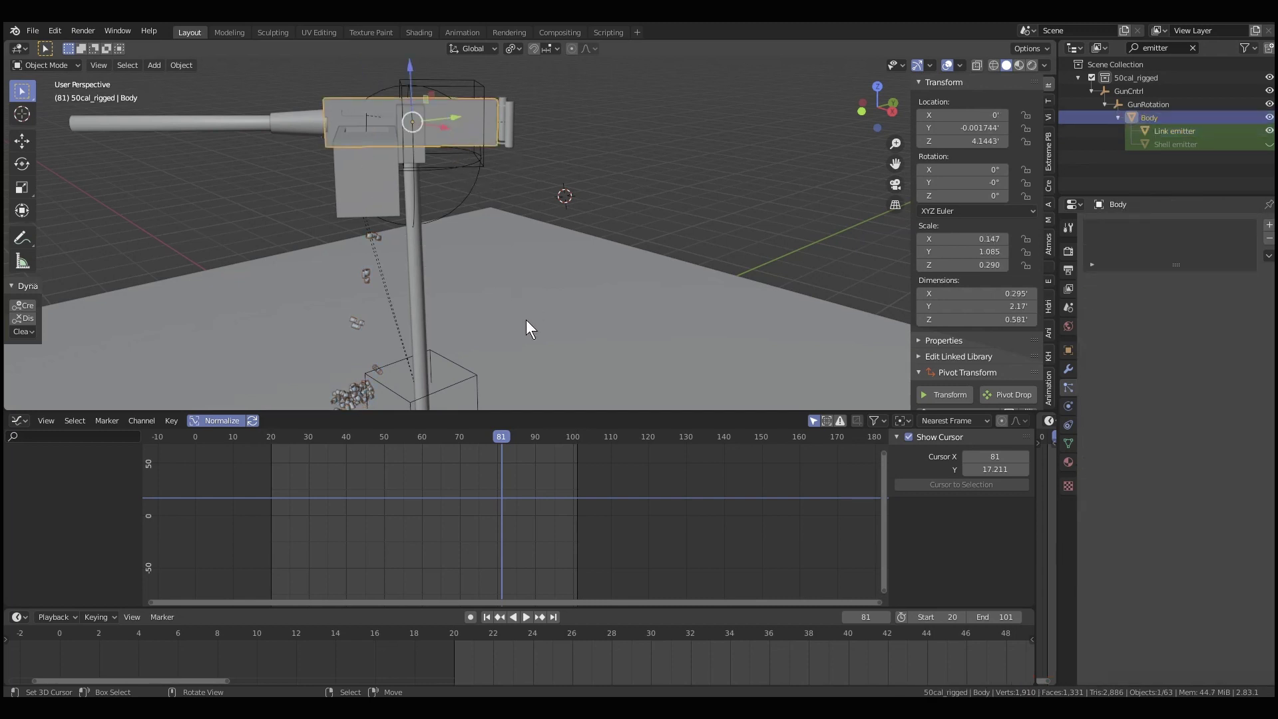
pyautogui.moveTo(472, 160); pyautogui.dragTo(487, 221, button='middle')
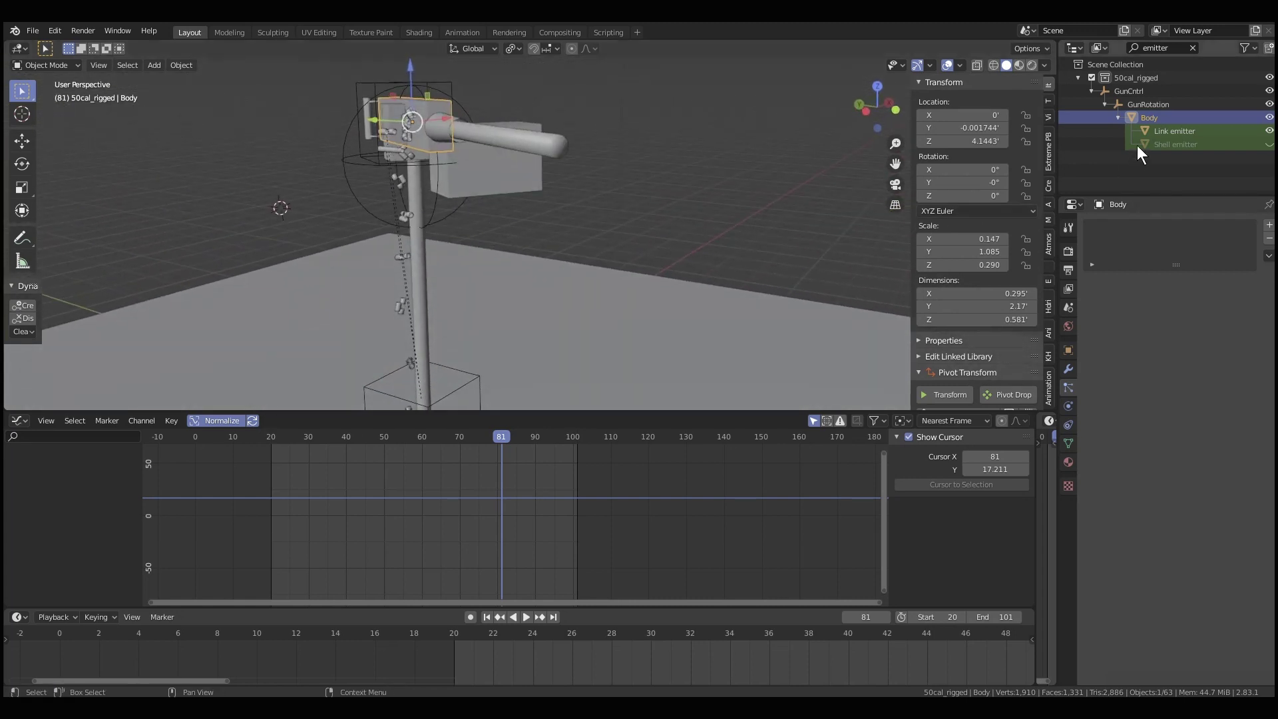
# Step: Reselect the Link emitter, review its settings from Emission through the Ejecta instance collection and Use Count list, and play its animation
pyautogui.click(1155, 133)
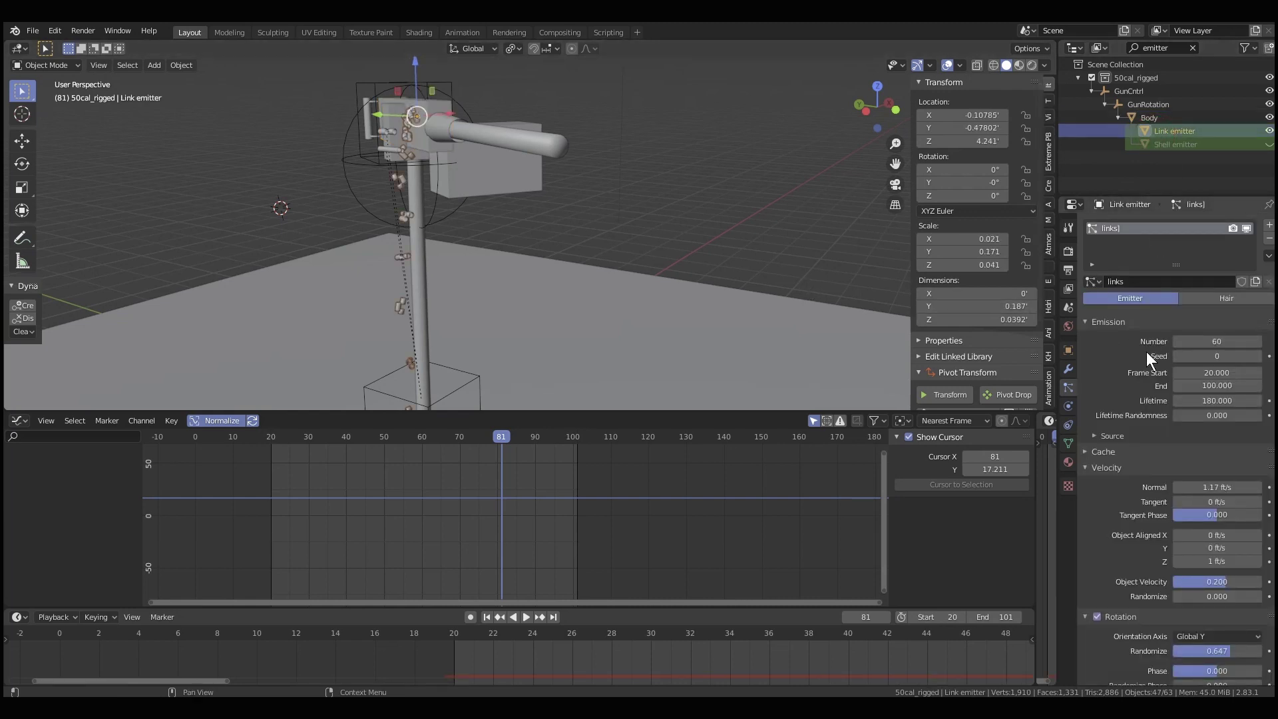
pyautogui.scroll(-3, 1123, 499)
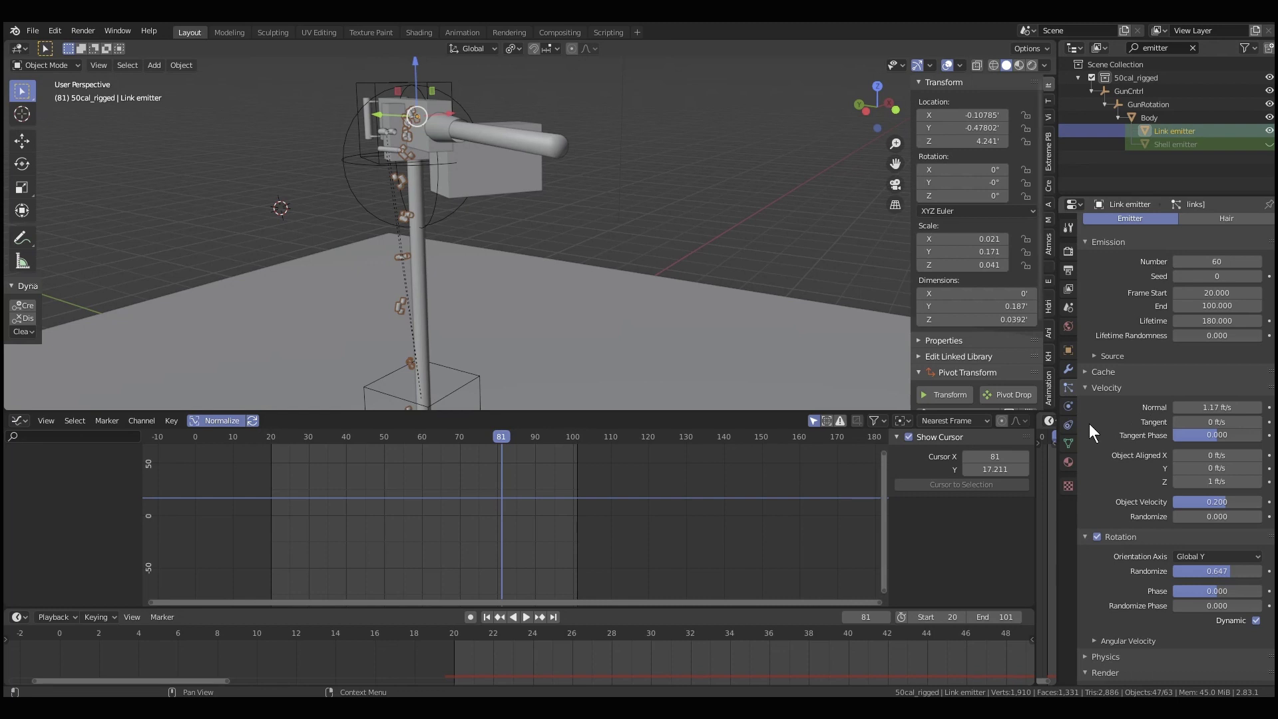
pyautogui.scroll(-2, 1090, 439)
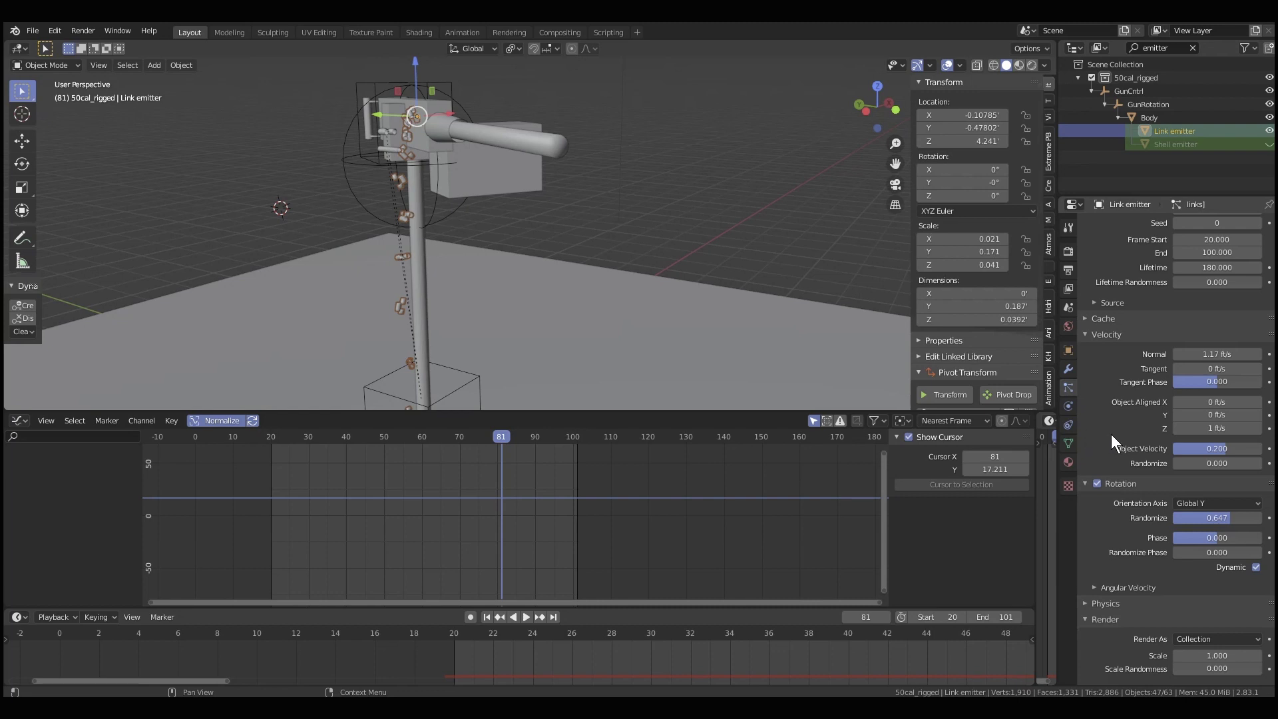
pyautogui.scroll(-1, 1112, 434)
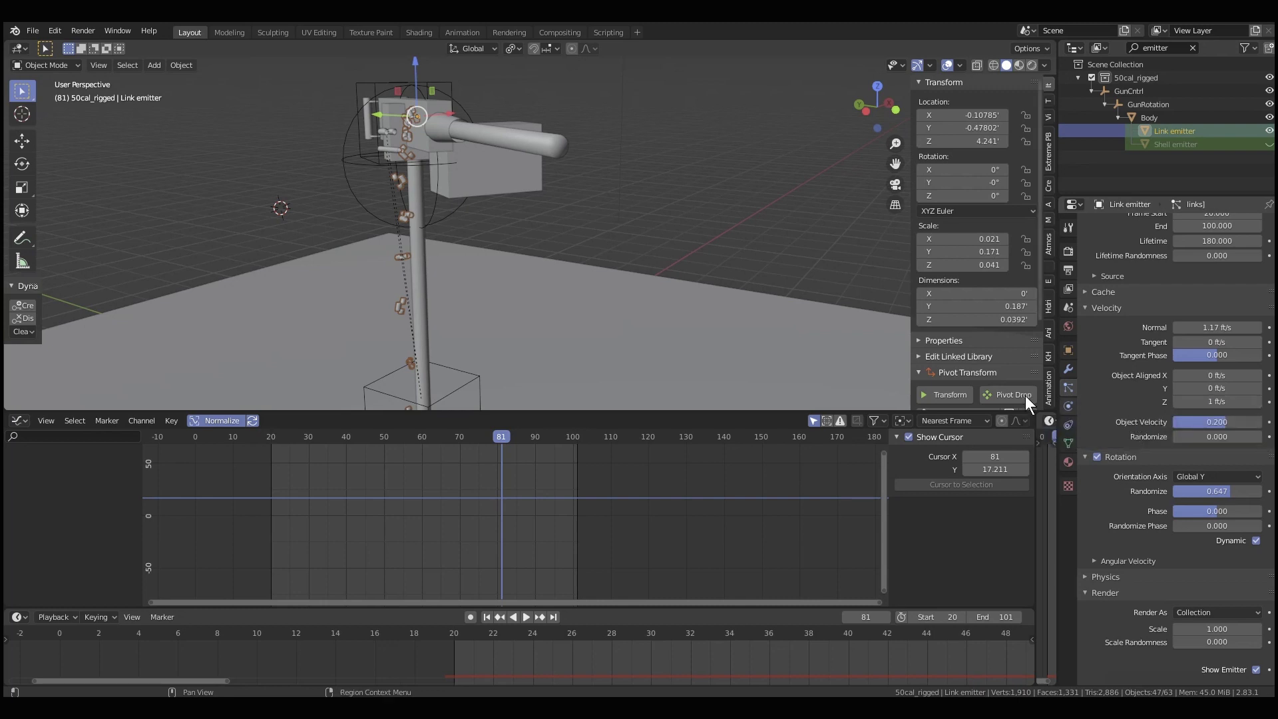
pyautogui.moveTo(713, 308)
pyautogui.mouseDown(button='middle')
pyautogui.moveTo(725, 318)
pyautogui.moveTo(704, 306)
pyautogui.mouseUp(button='middle')
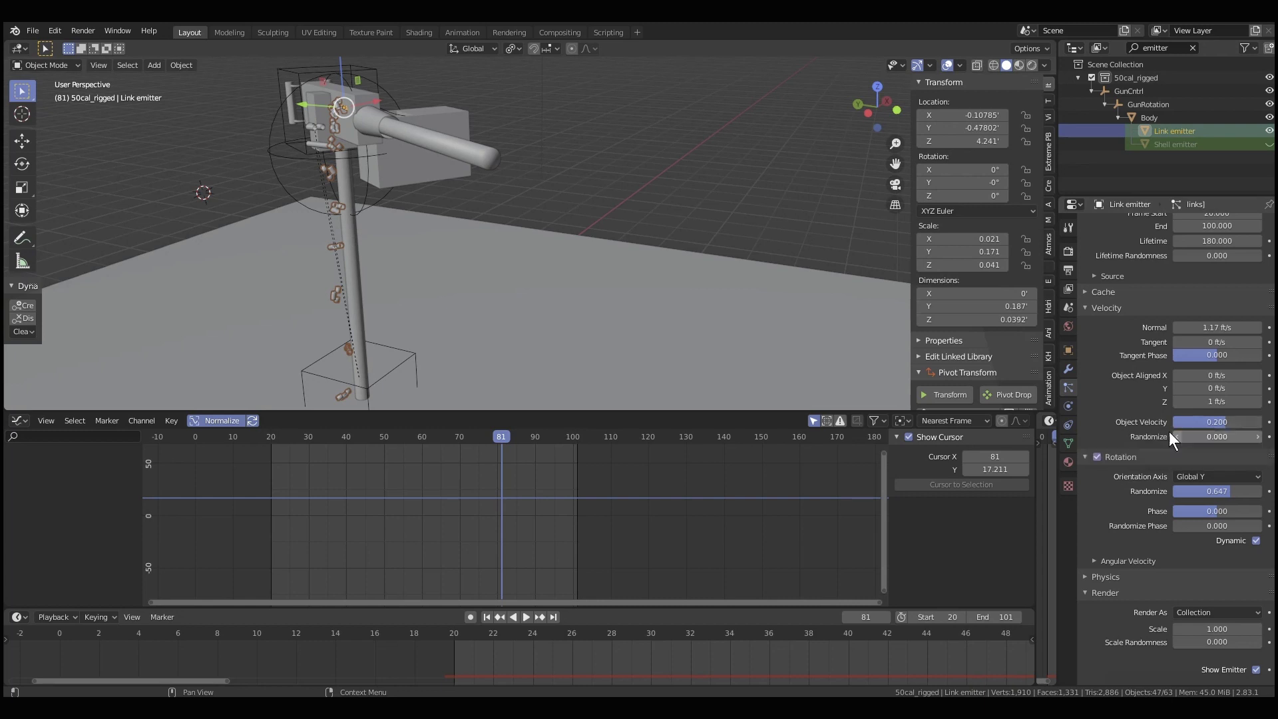
pyautogui.scroll(-1, 1106, 492)
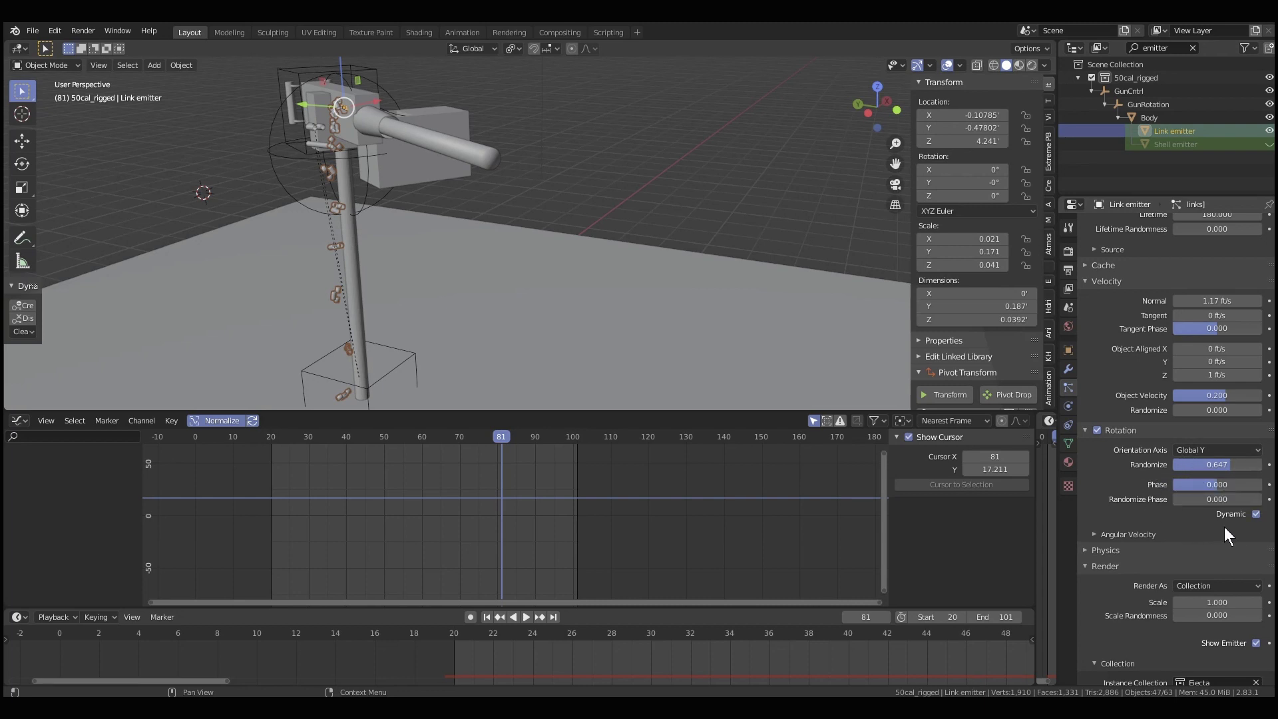
pyautogui.scroll(-5, 1249, 524)
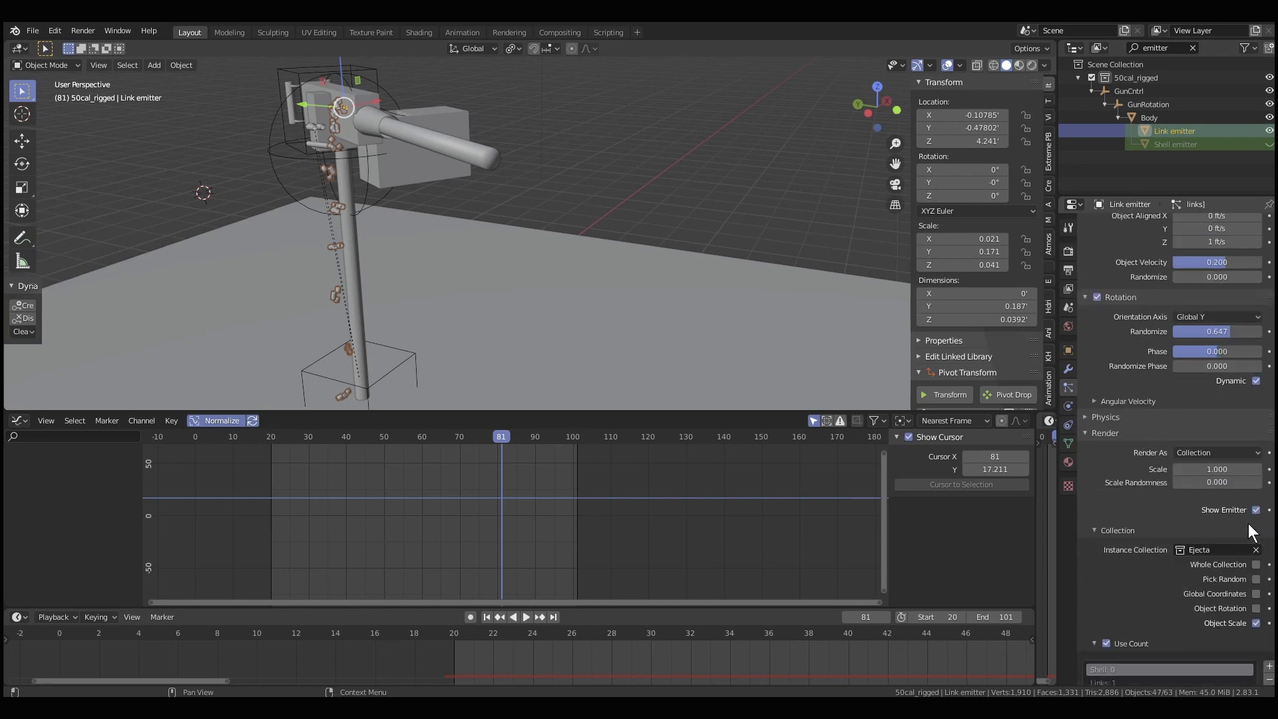
pyautogui.scroll(-2, 1248, 523)
pyautogui.scroll(-4, 1118, 503)
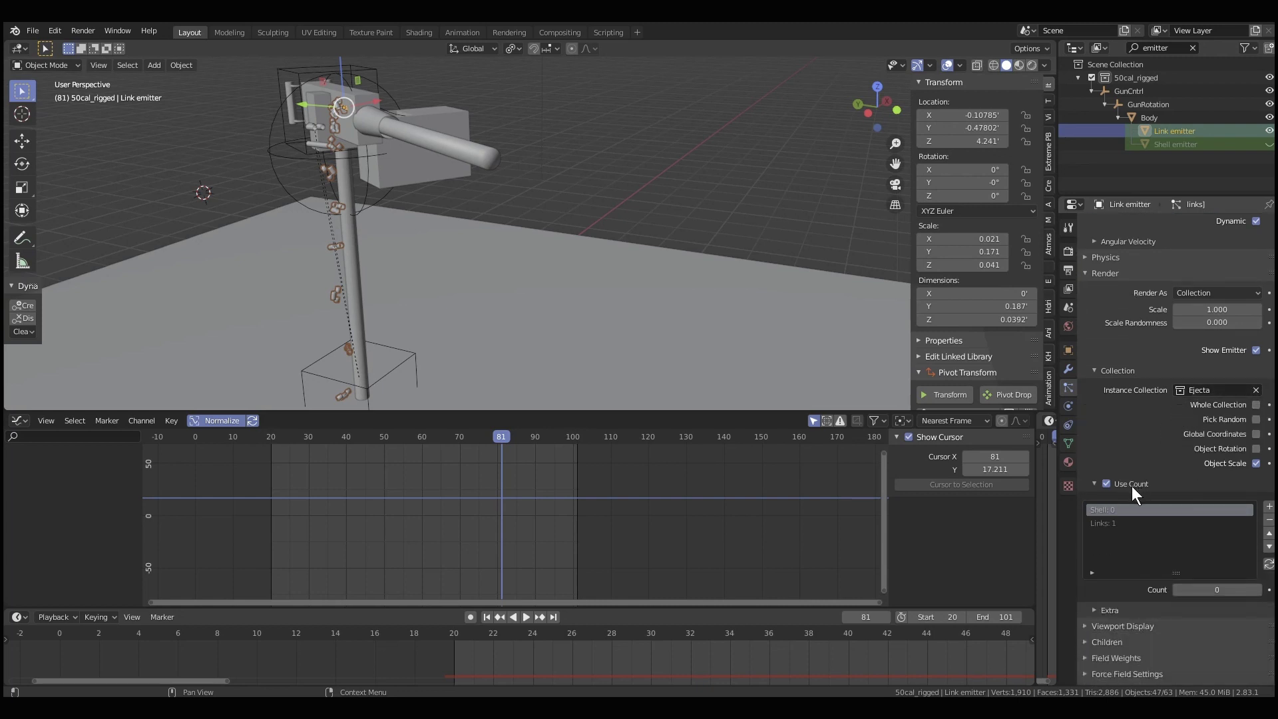
pyautogui.scroll(-1, 1122, 521)
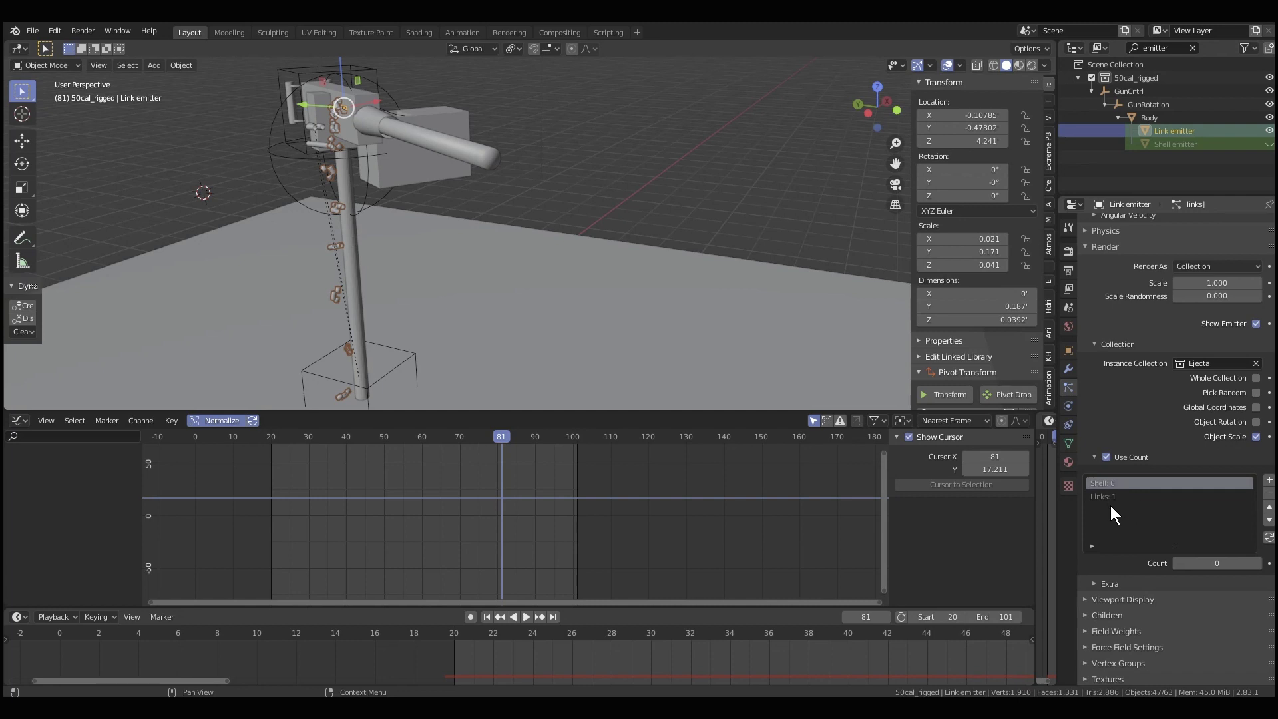
pyautogui.press('space')
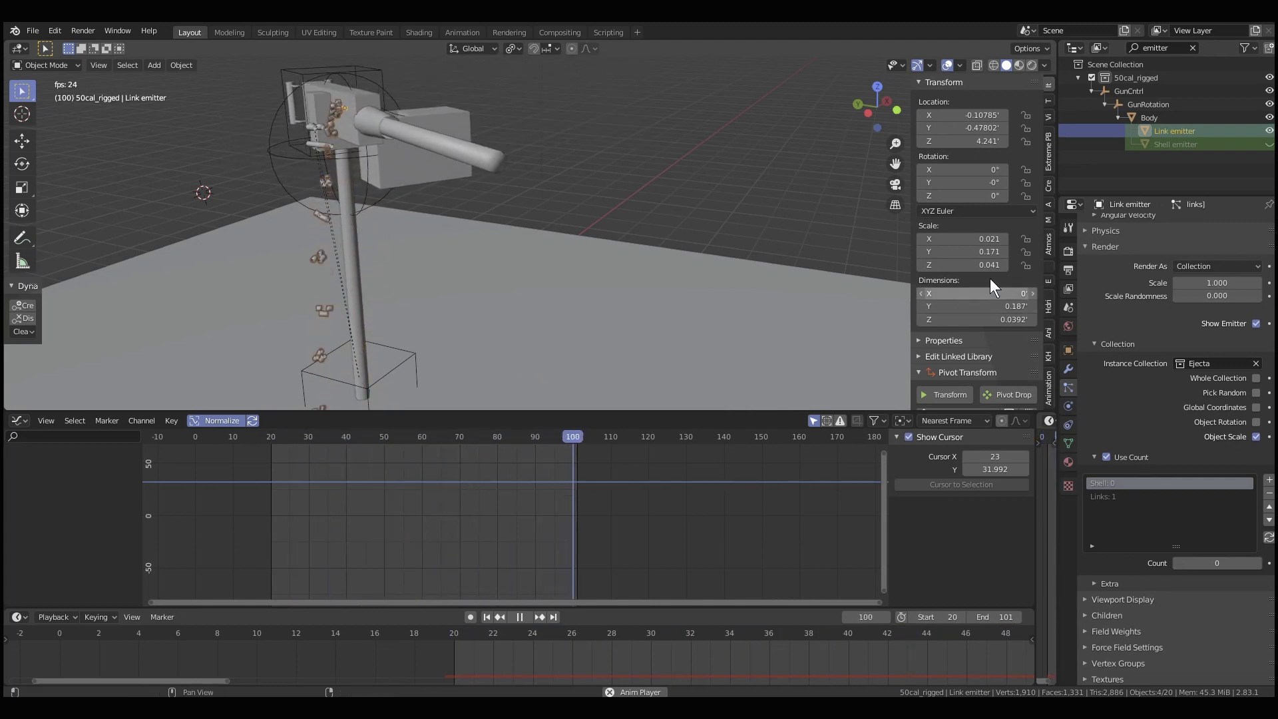
pyautogui.press('space')
# Step: Select and unhide the Shell emitter, then play the firing animation with both emitters, stopping at frame 78
pyautogui.click(1173, 145)
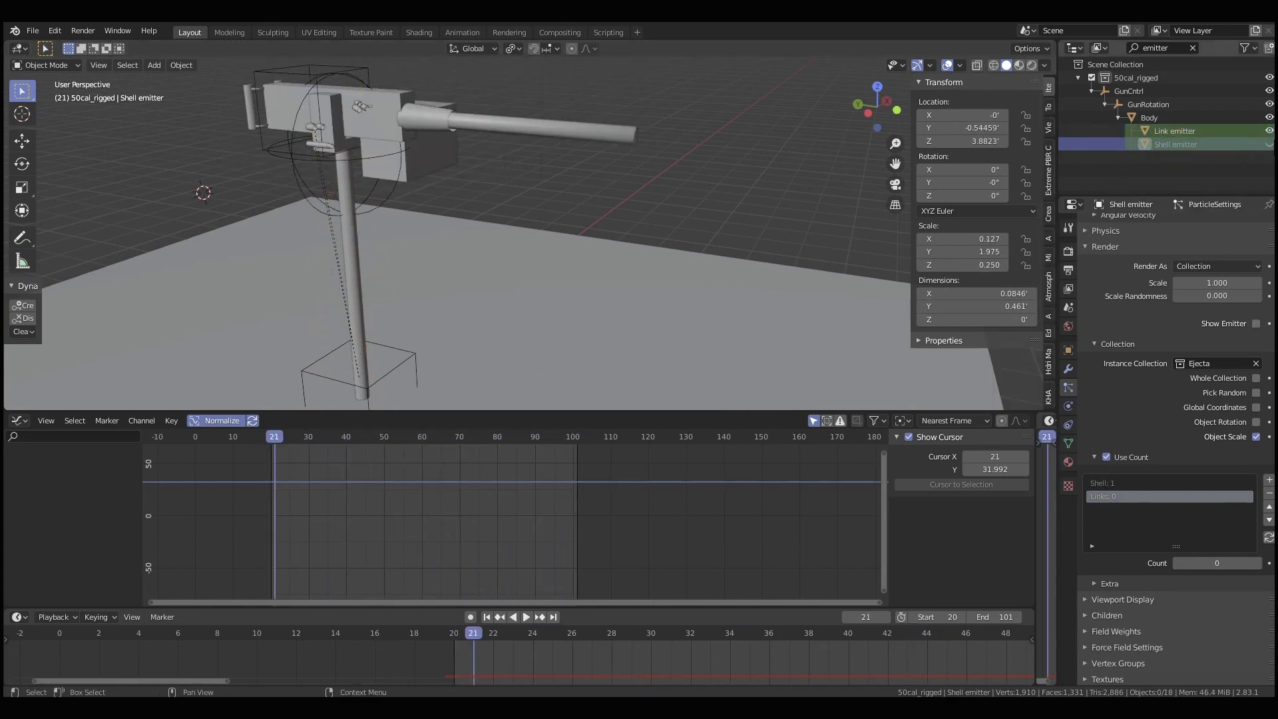
pyautogui.click(1269, 145)
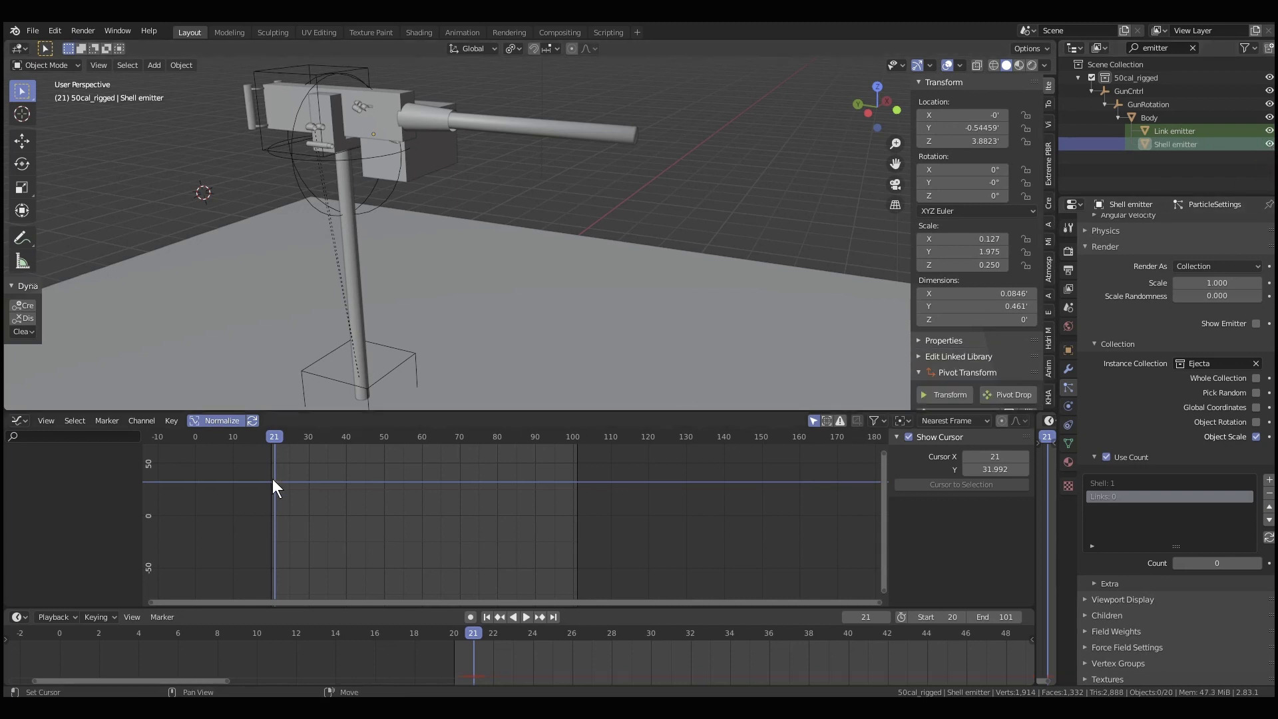
pyautogui.press('space')
pyautogui.moveTo(442, 400); pyautogui.dragTo(519, 274, button='middle')
pyautogui.press('space')
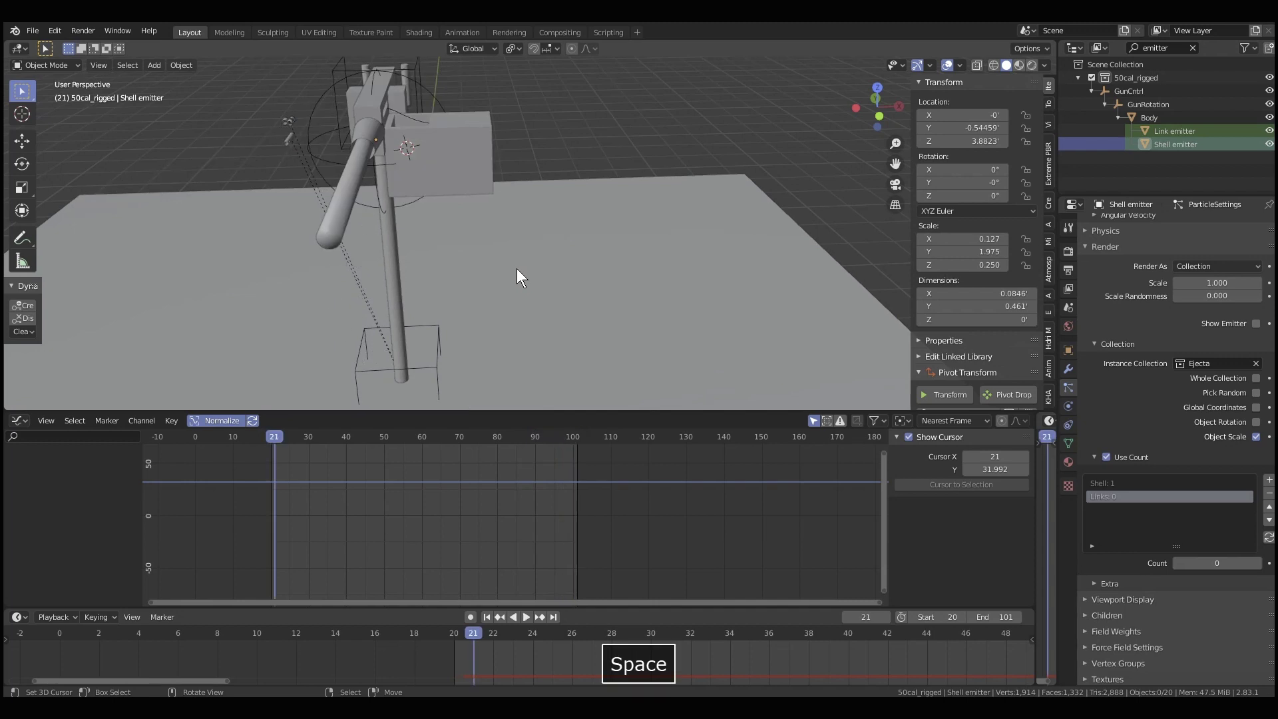
pyautogui.press('space')
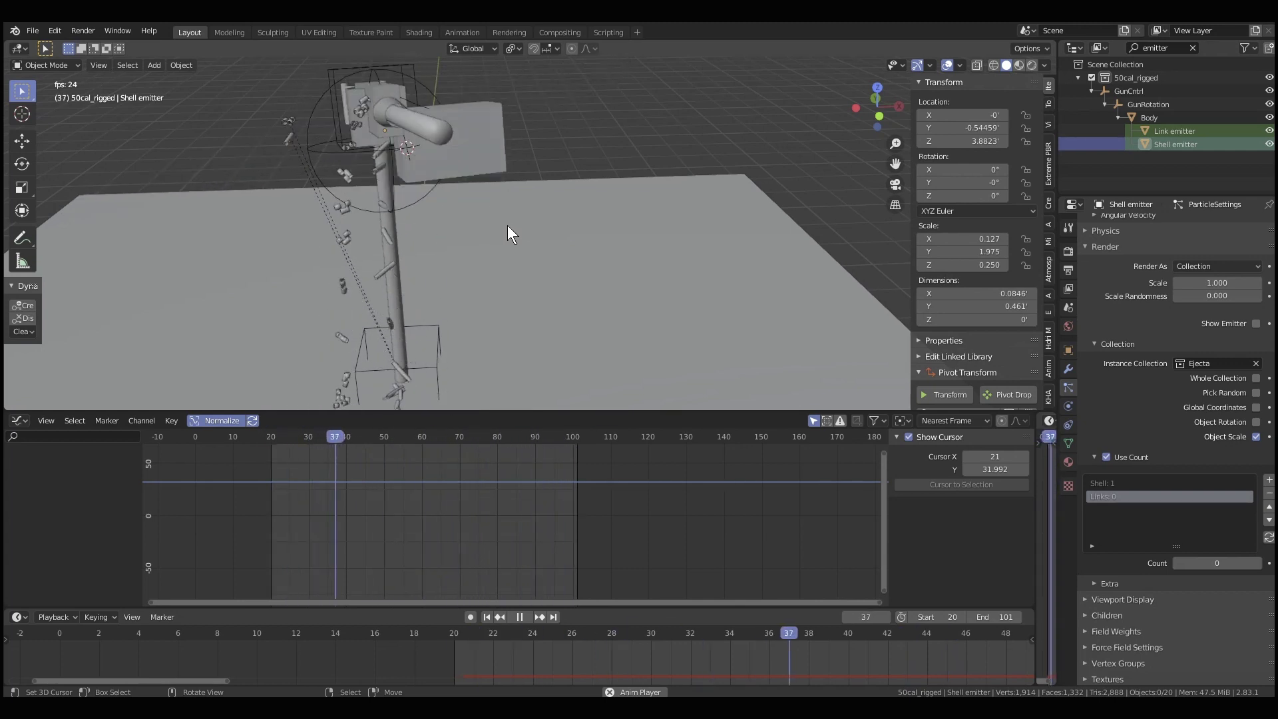
pyautogui.press('space')
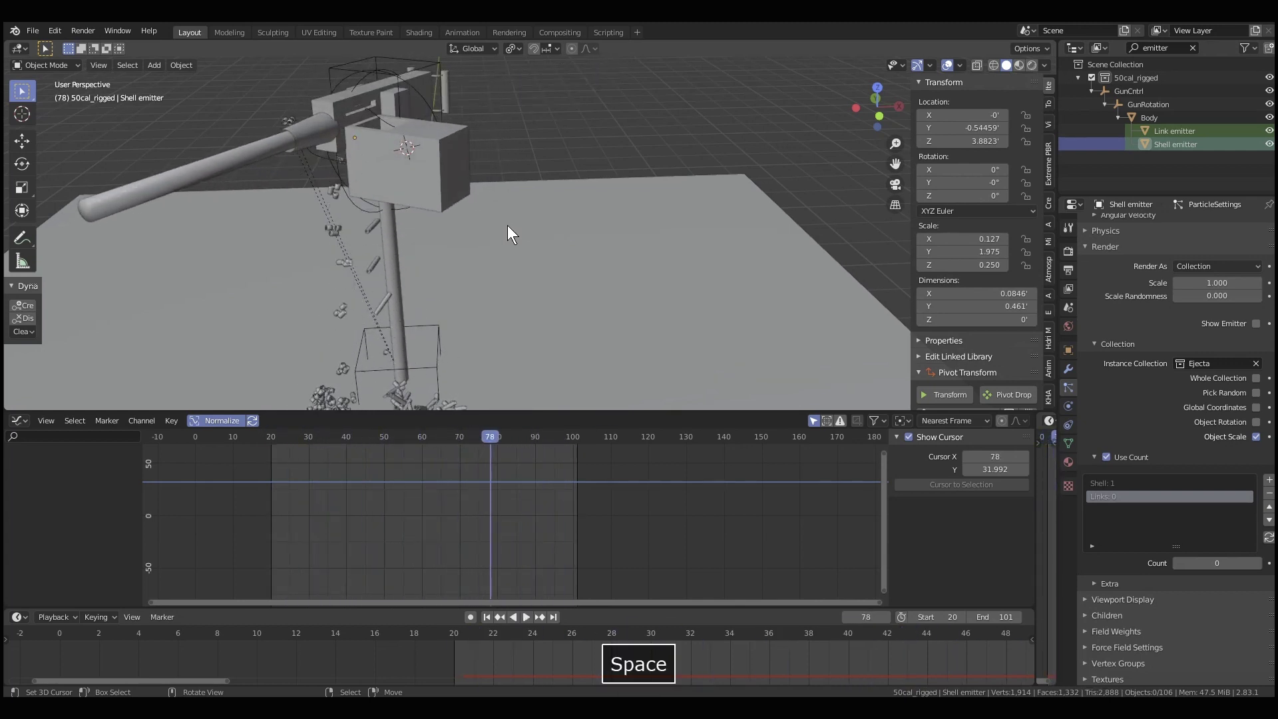
pyautogui.moveTo(509, 221); pyautogui.dragTo(574, 264, button='middle')
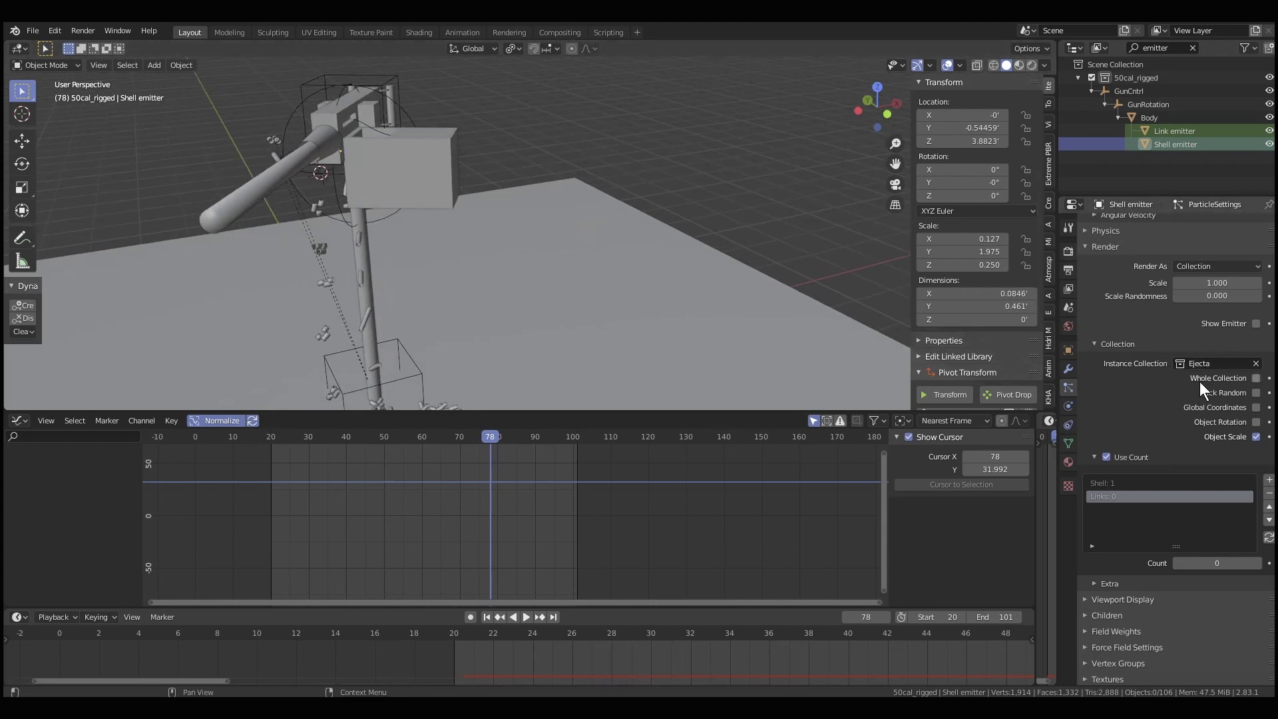
# Step: Examine the Shell emitter's particle settings from Emission through Velocity, Rotation and Render down to the Use Count list
pyautogui.scroll(12, 1202, 392)
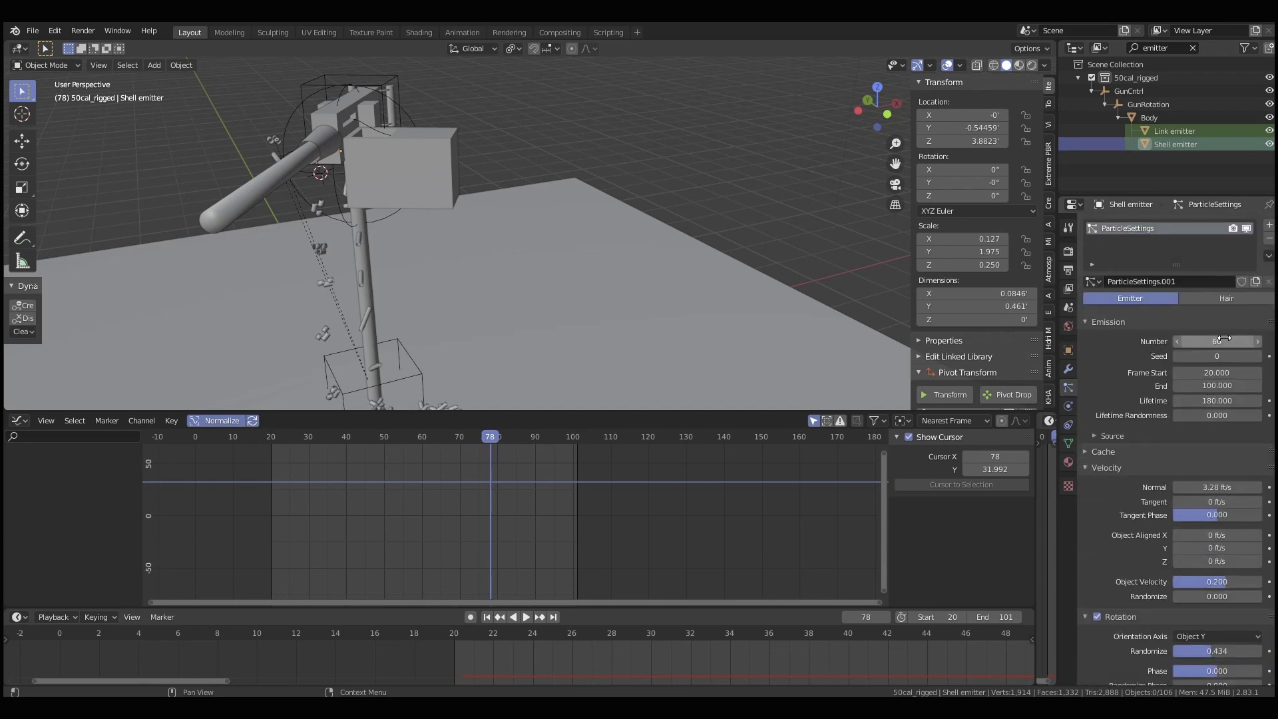
pyautogui.scroll(-4, 1221, 342)
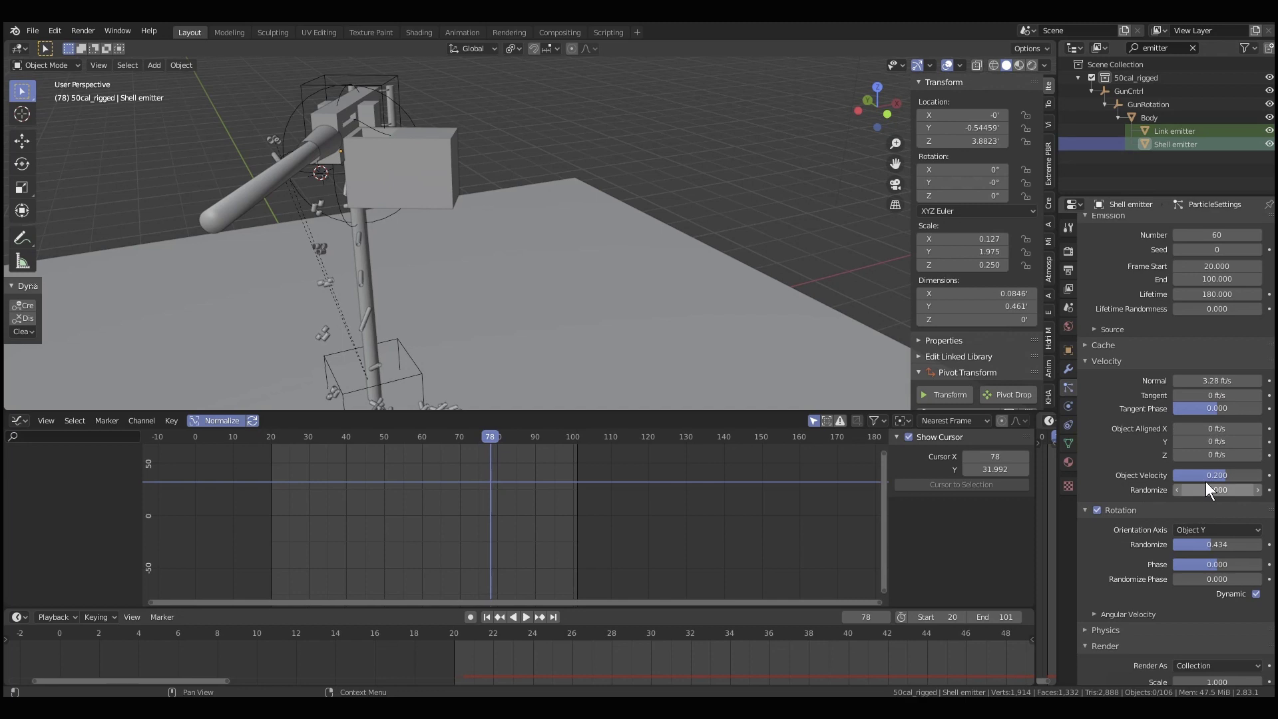
pyautogui.scroll(-3, 1115, 485)
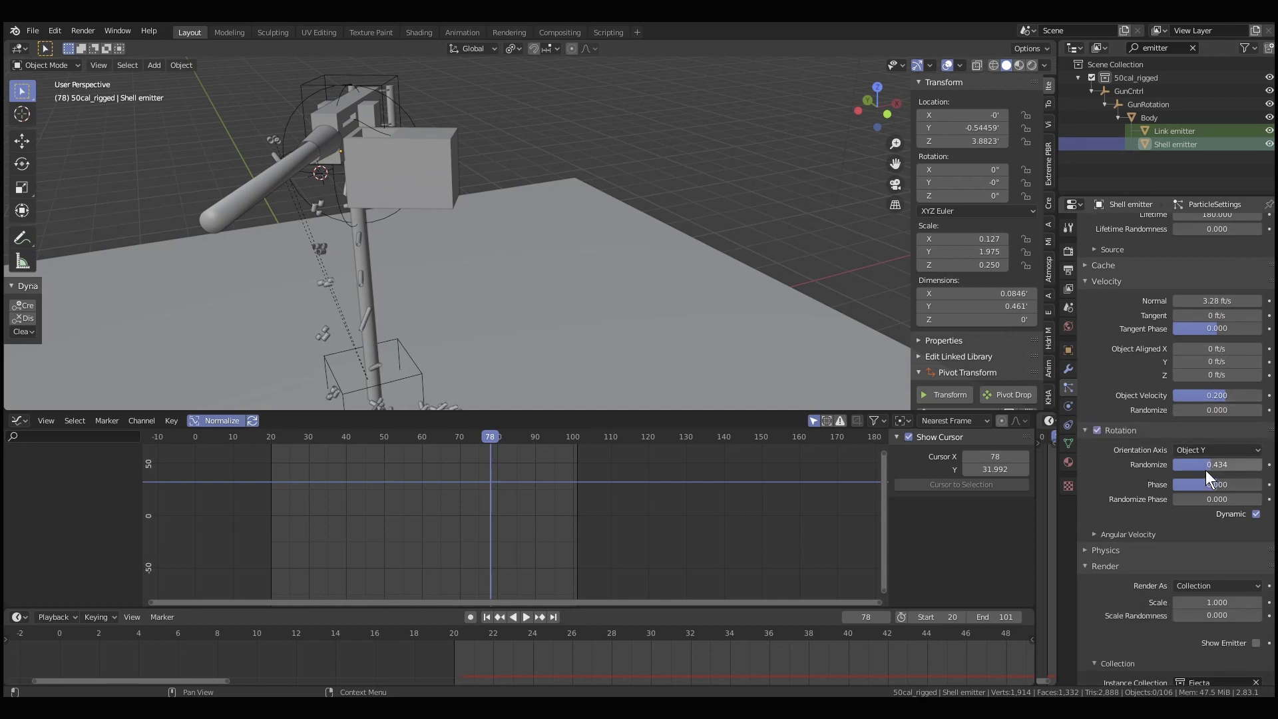
pyautogui.scroll(-4, 1147, 502)
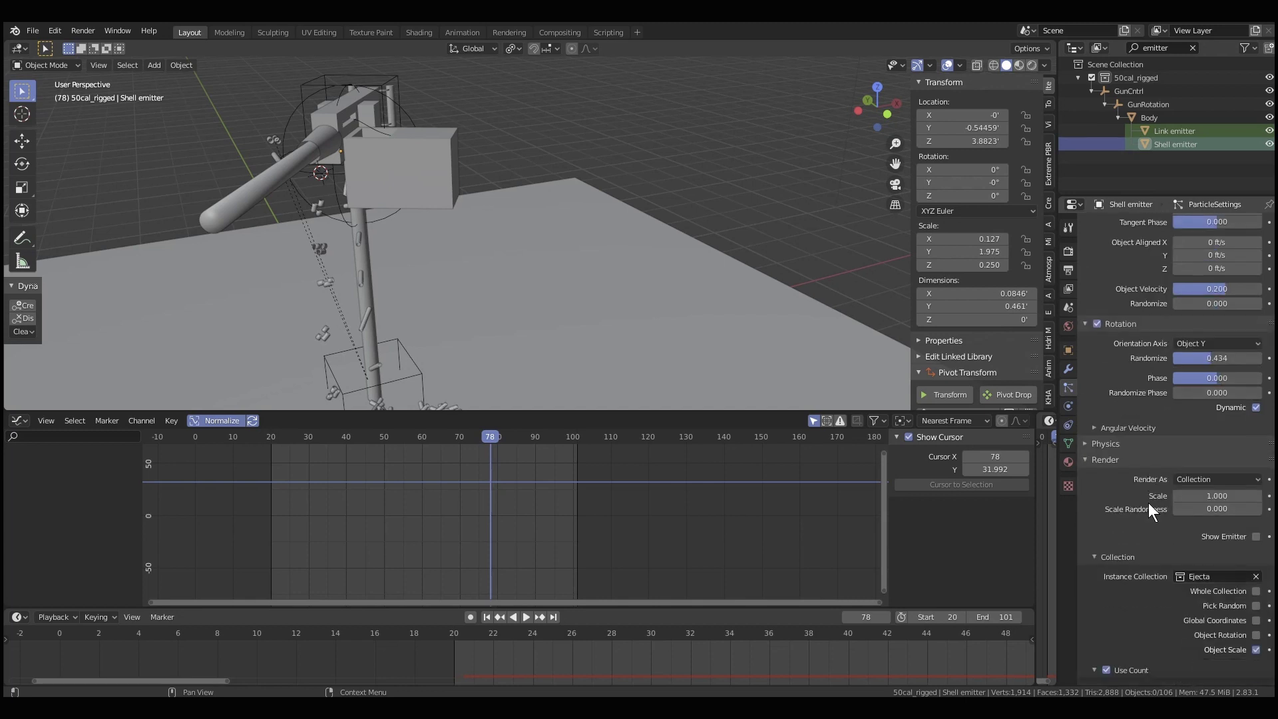
pyautogui.scroll(-3, 1149, 502)
pyautogui.scroll(-5, 1148, 500)
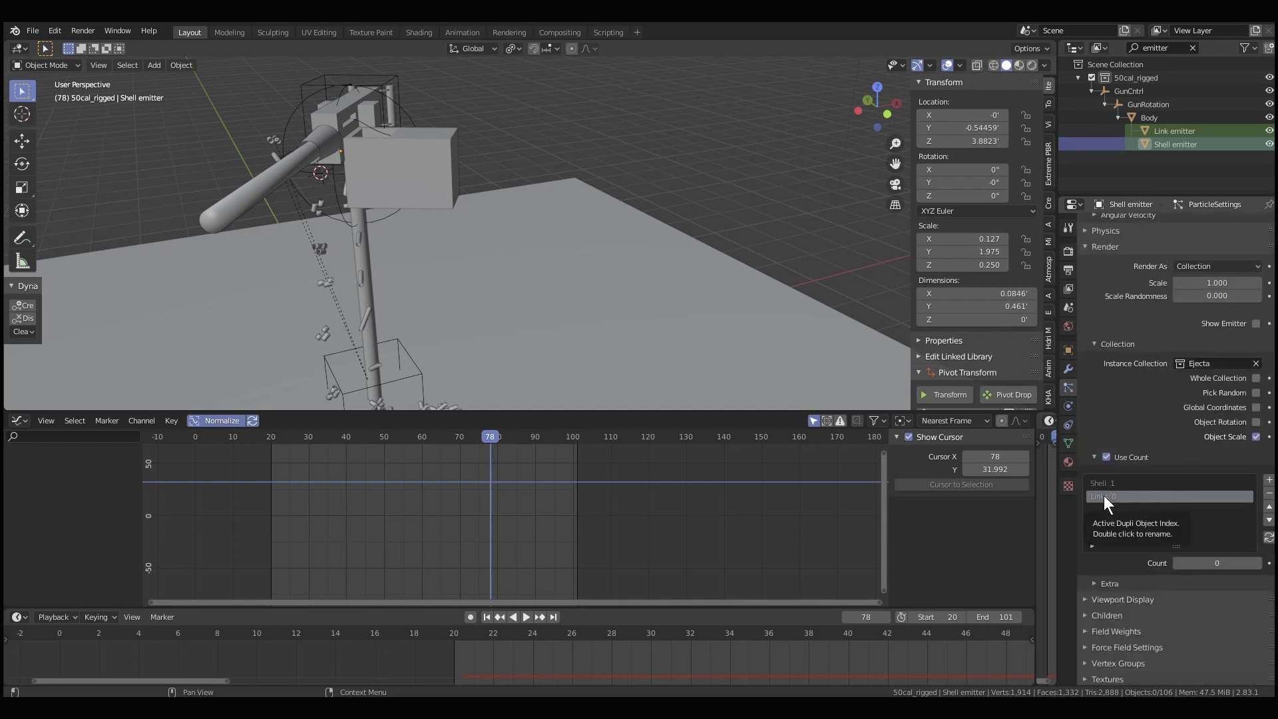
# Step: Play the firing animation to watch the ejected shells and links from farther away, stopping at frame 70
pyautogui.click(289, 545)
pyautogui.press('space')
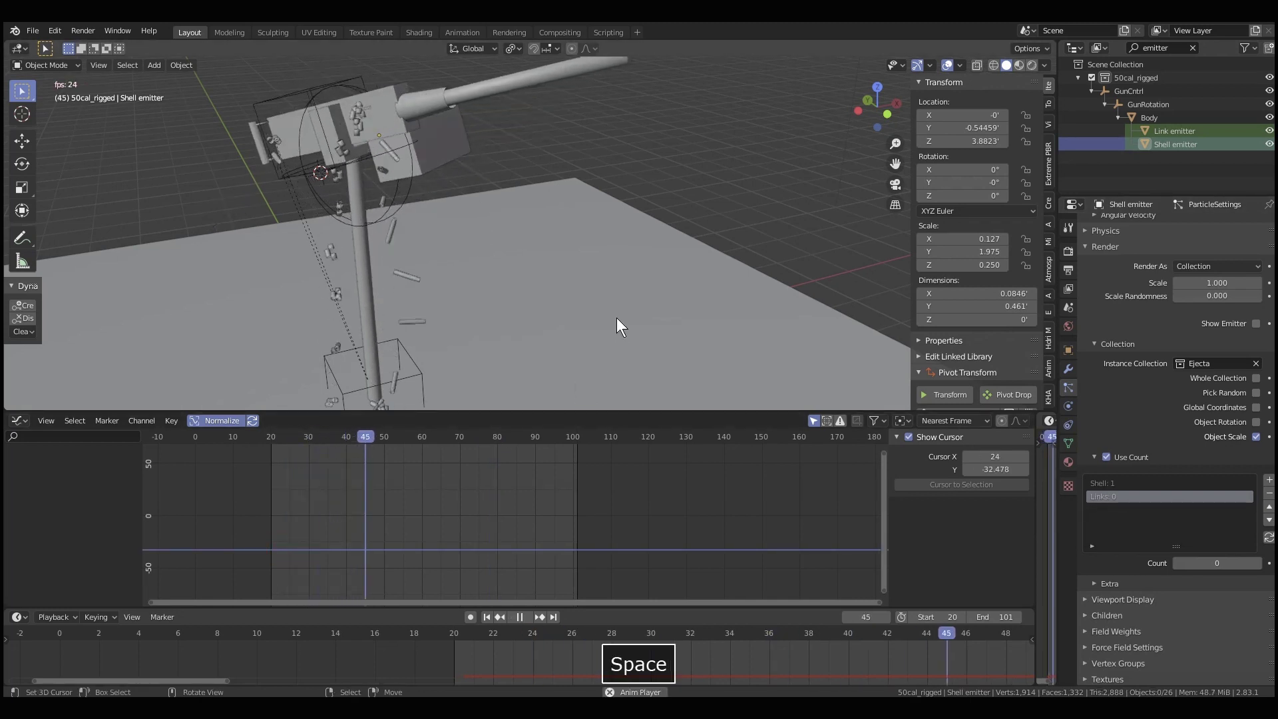
pyautogui.scroll(-5, 615, 310)
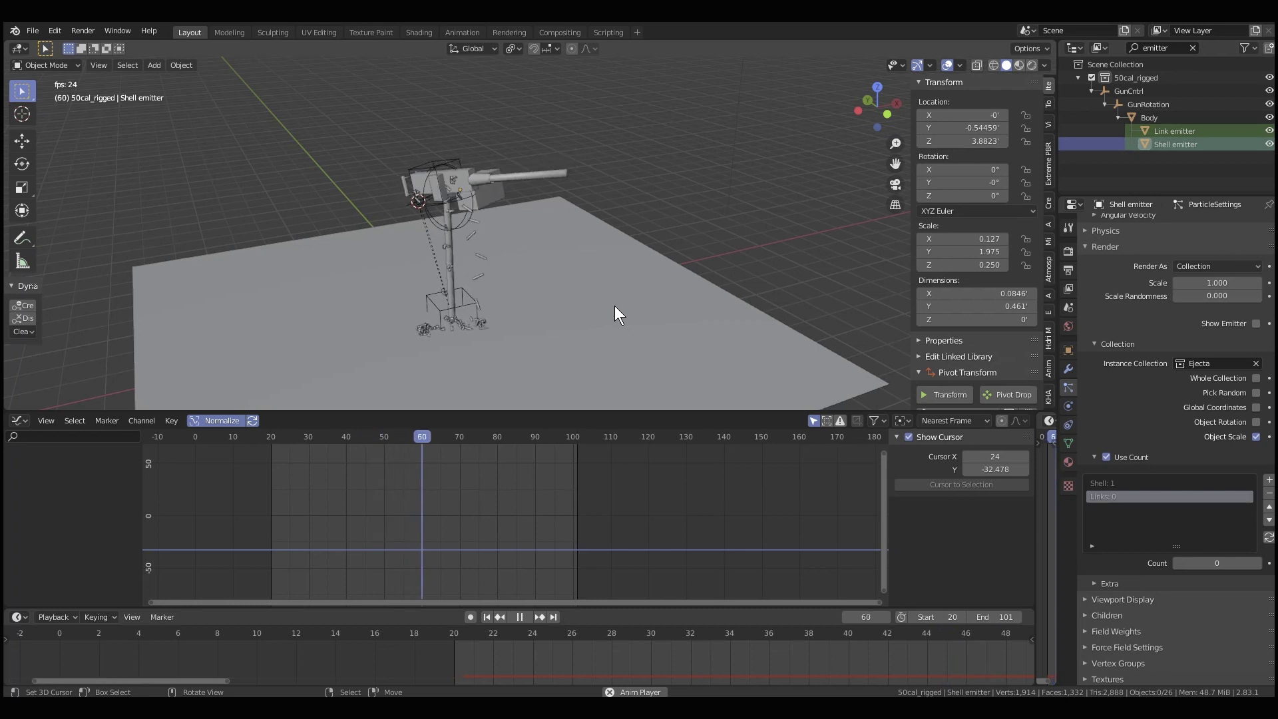
pyautogui.press('space')
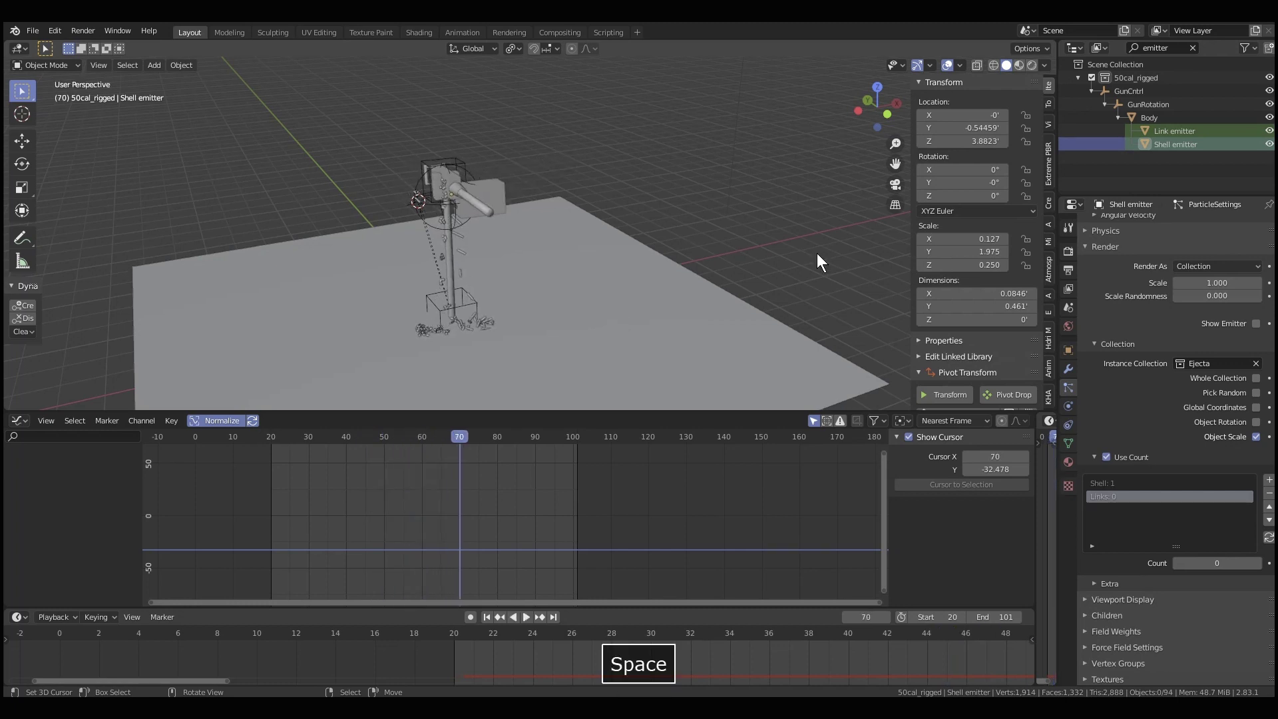
# Step: Replace the outliner's emitter filter with "amm" and unhide the AmmoBelt object
pyautogui.click(1191, 48)
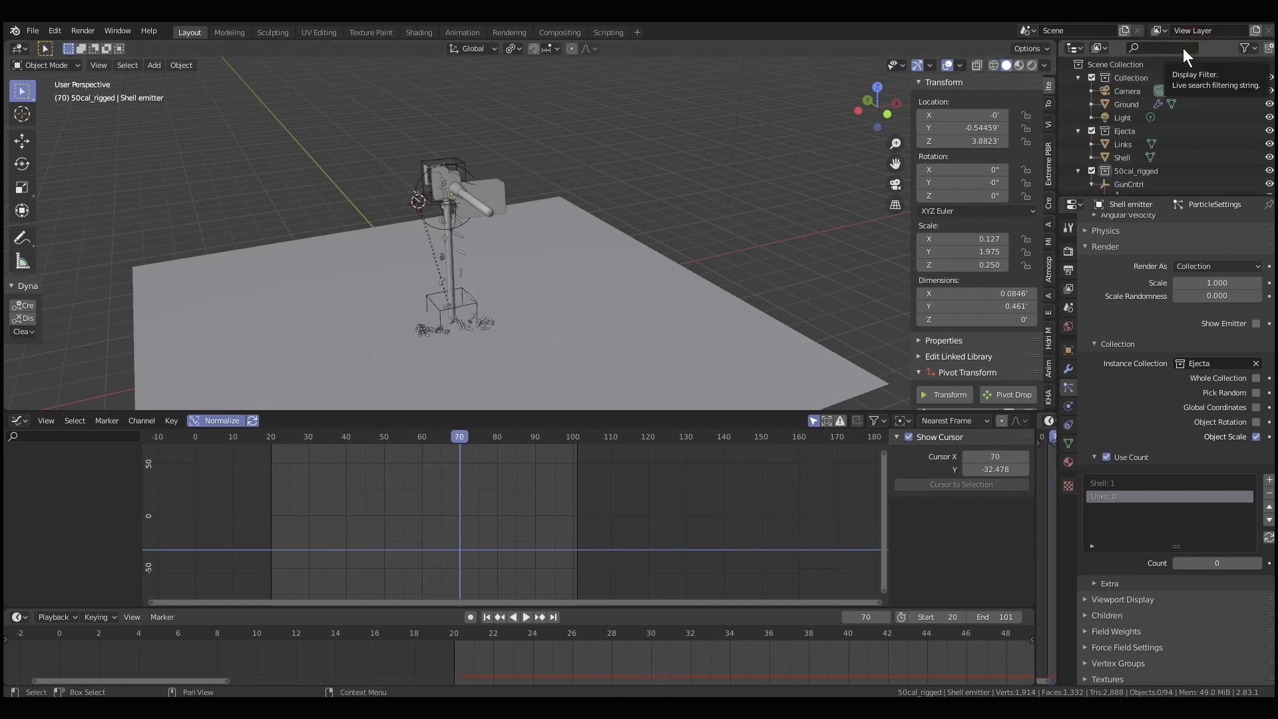
pyautogui.click(1185, 48)
pyautogui.write('amm')
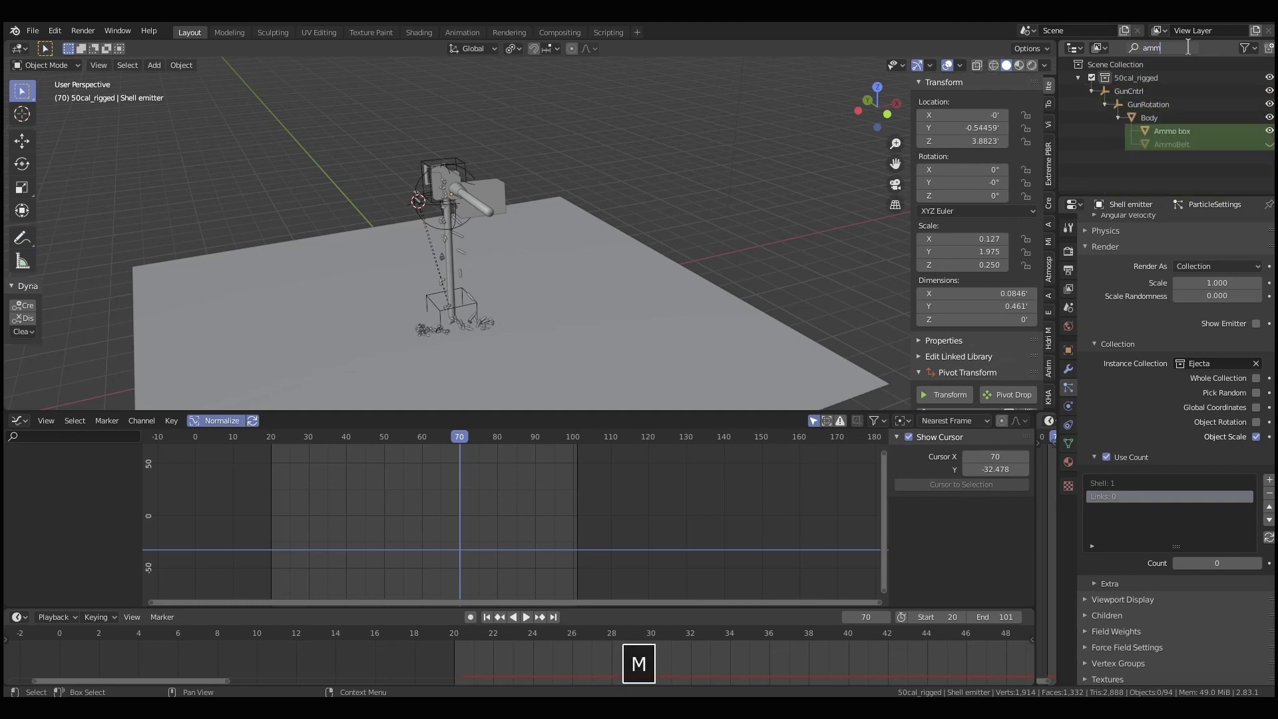
pyautogui.click(1269, 143)
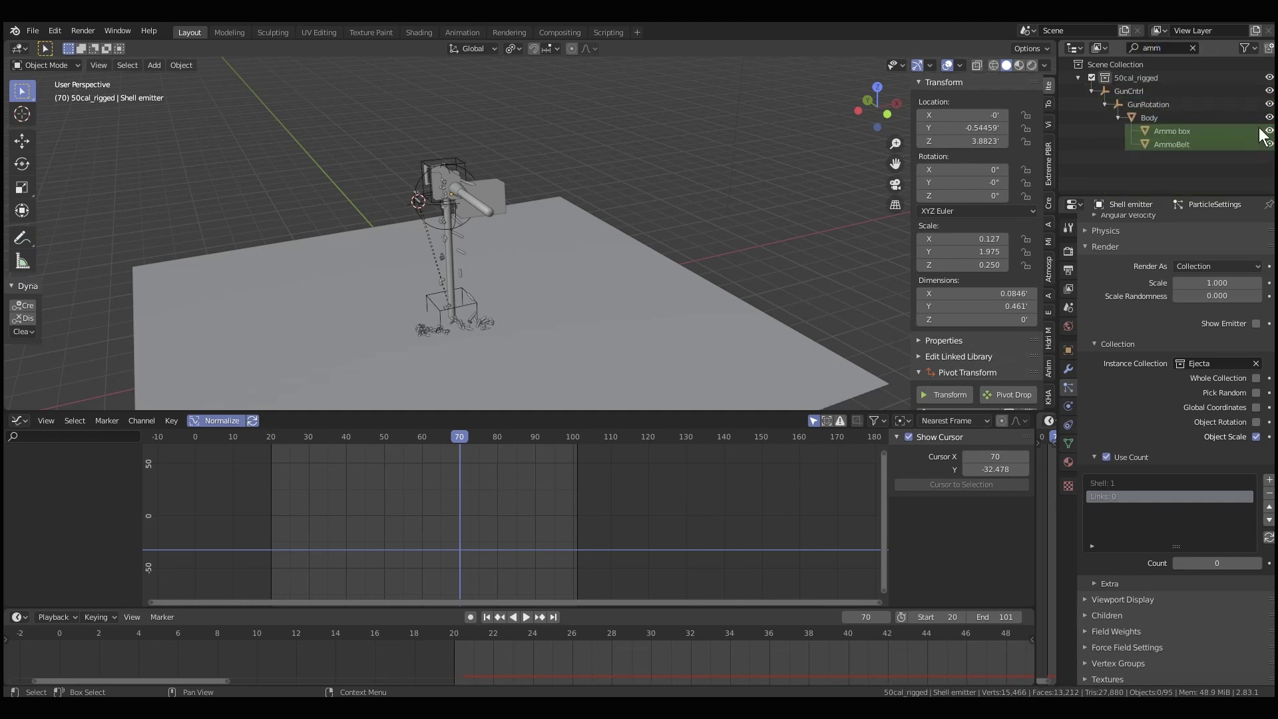
# Step: Reveal all remaining hidden objects, clear the selection and frame the ammo belt closely at the gun's feed
pyautogui.scroll(4, 532, 190)
pyautogui.moveTo(523, 189); pyautogui.dragTo(368, 188, button='middle')
pyautogui.scroll(-2, 415, 231)
pyautogui.hotkey('alt', 'h')
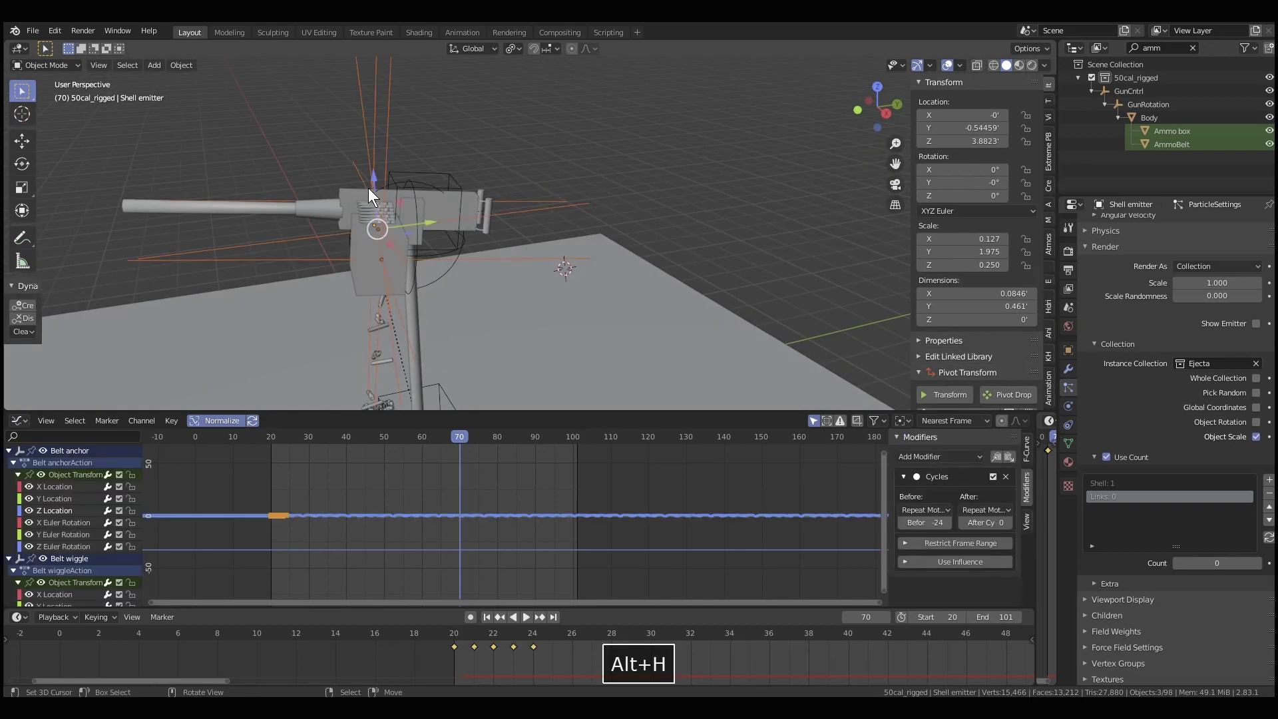
pyautogui.click(215, 126)
pyautogui.moveTo(273, 220); pyautogui.dragTo(481, 310, button='middle')
pyautogui.scroll(2, 437, 247)
pyautogui.scroll(2, 475, 315)
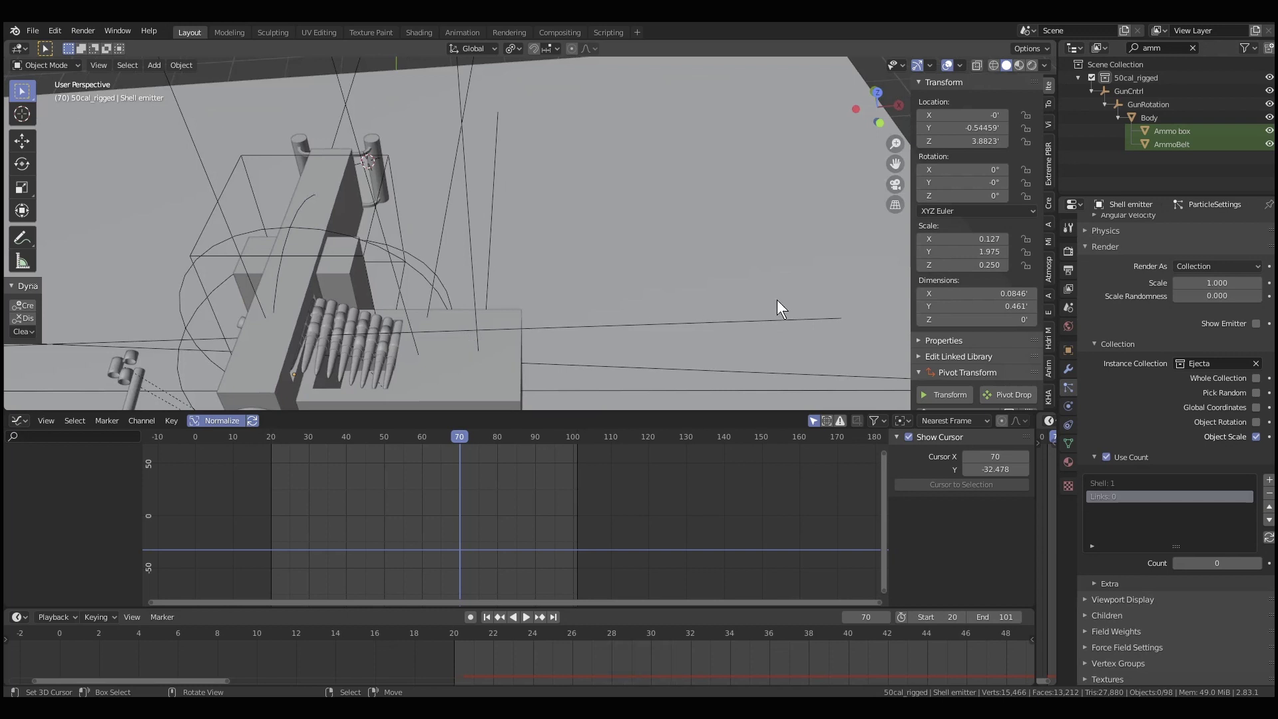
# Step: Filter the outliner by "belt" and select the Belt curve object
pyautogui.click(1193, 49)
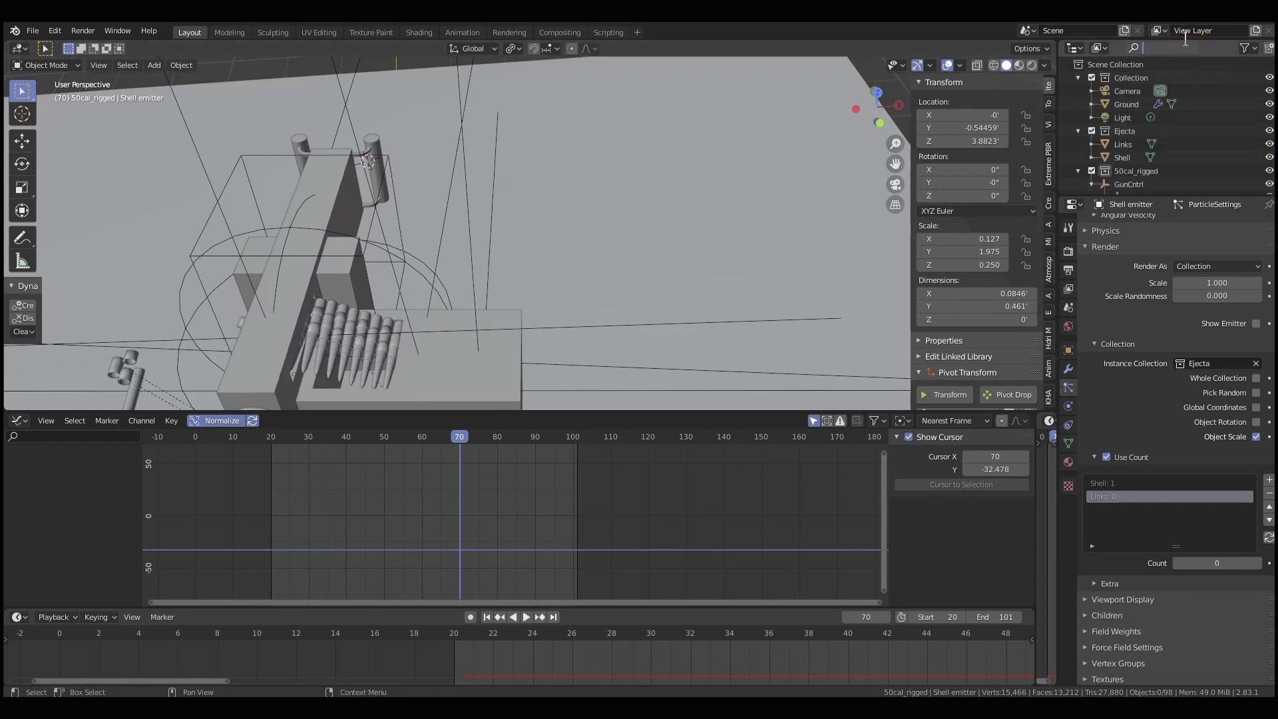
pyautogui.write('belt')
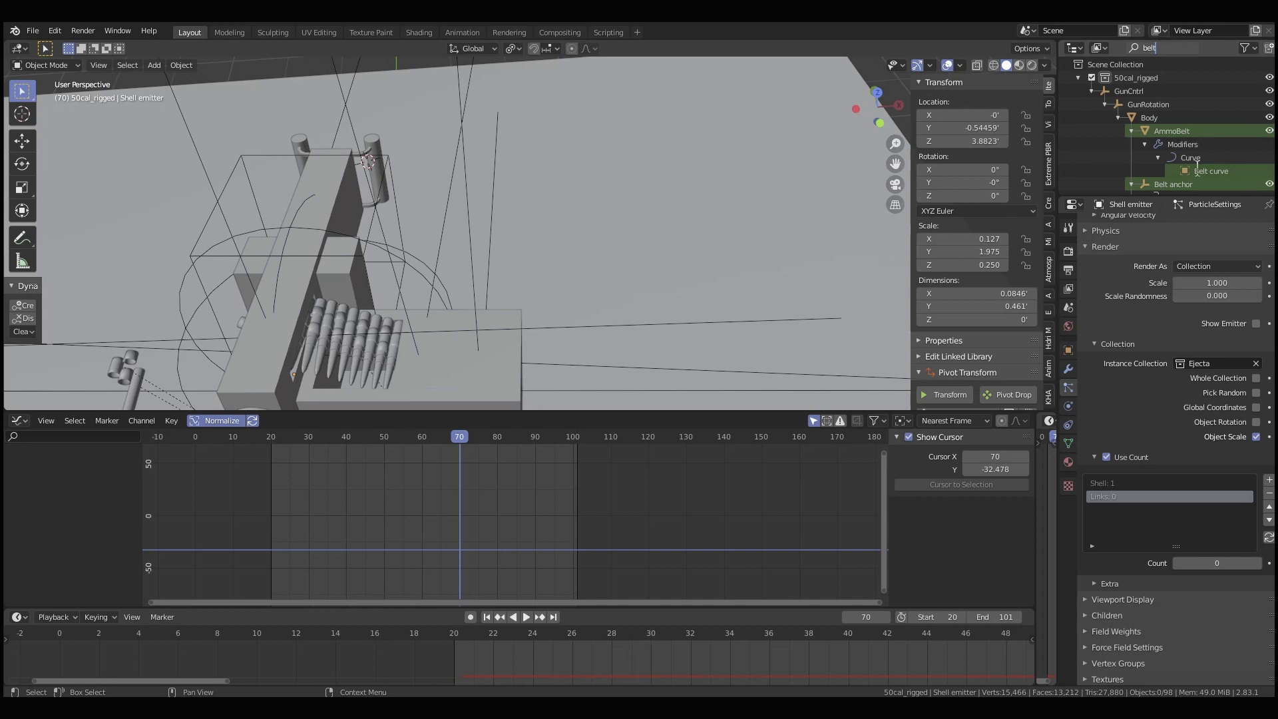
pyautogui.click(1177, 179)
pyautogui.click(1191, 171)
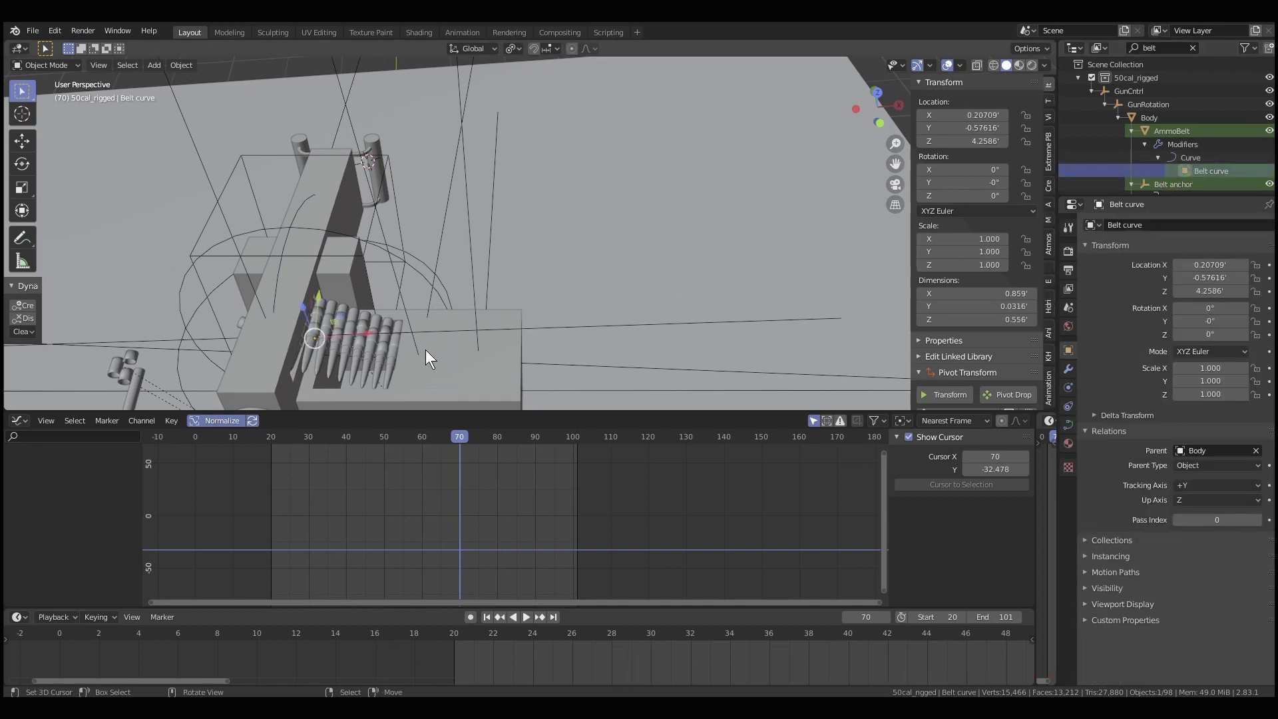
# Step: Select the AmmoBelt mesh in the viewport and show its modifier stack
pyautogui.keyDown('shift'); pyautogui.moveTo(426, 350); pyautogui.dragTo(452, 265, button='middle'); pyautogui.keyUp('shift')
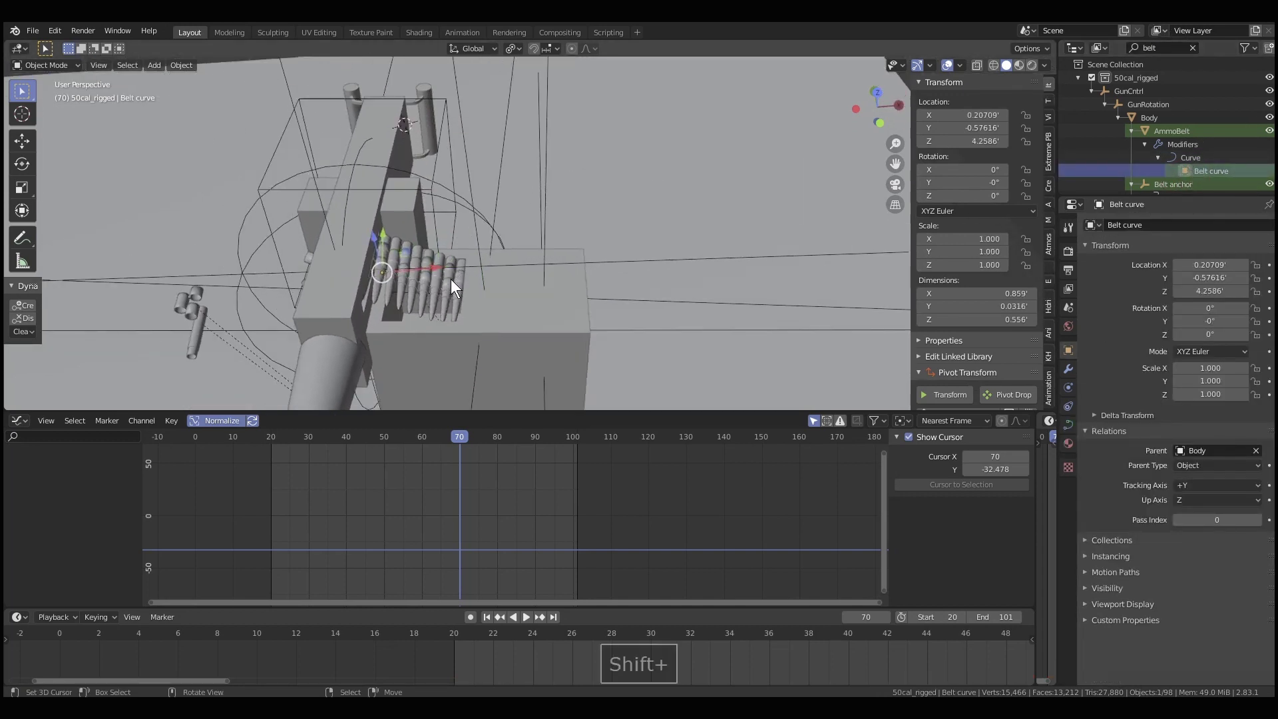
pyautogui.click(450, 291)
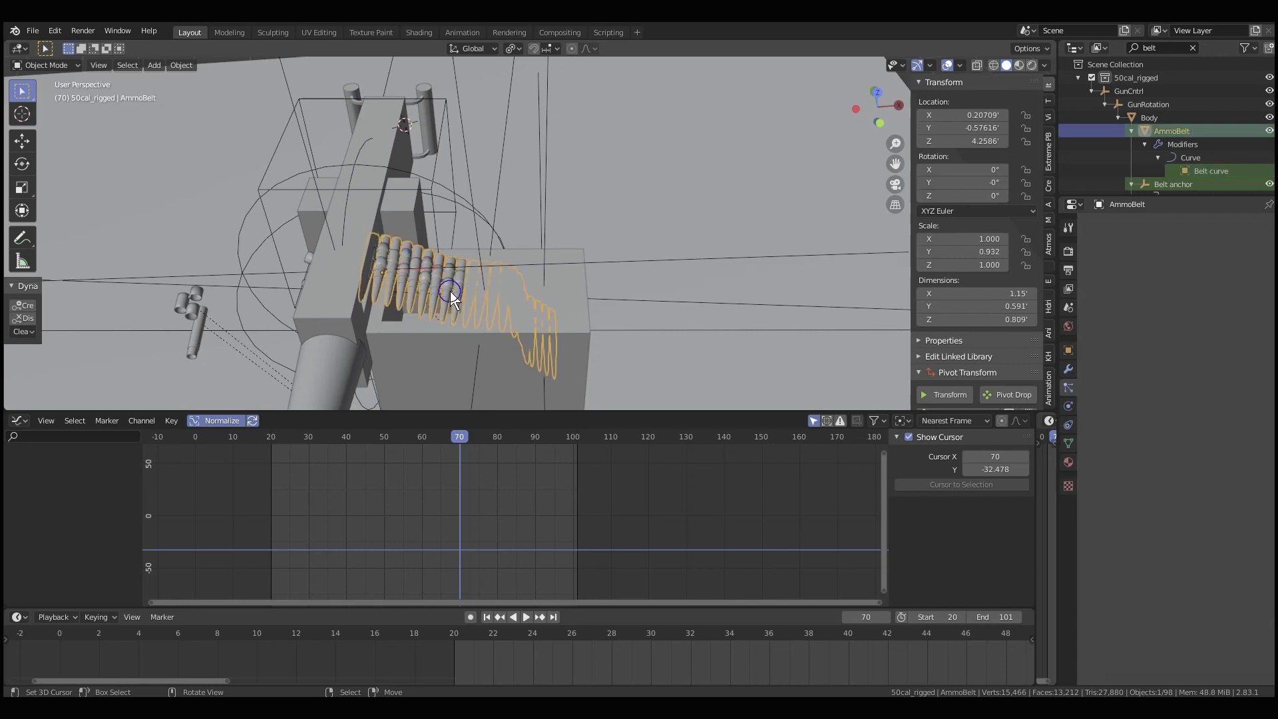
pyautogui.click(1067, 369)
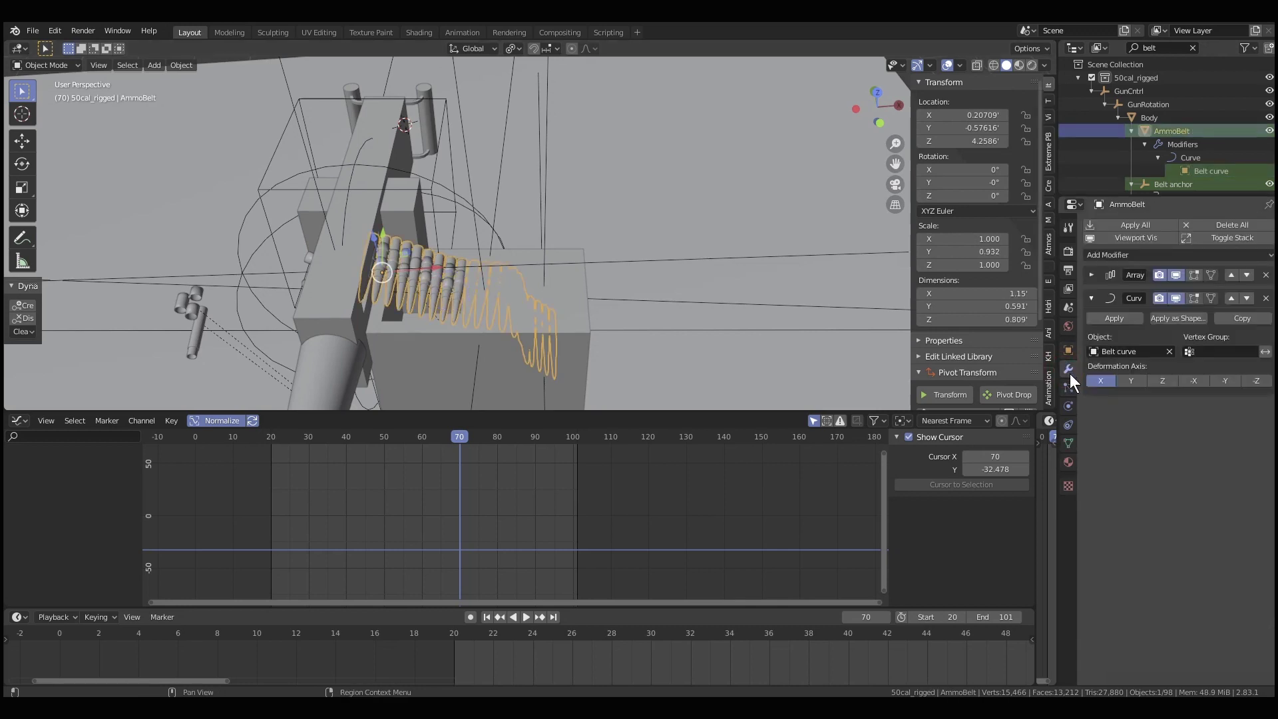
# Step: Disable AmmoBelt's Array and Curve modifiers for render and viewport, and inspect the base cartridge mesh up close
pyautogui.click(1159, 274)
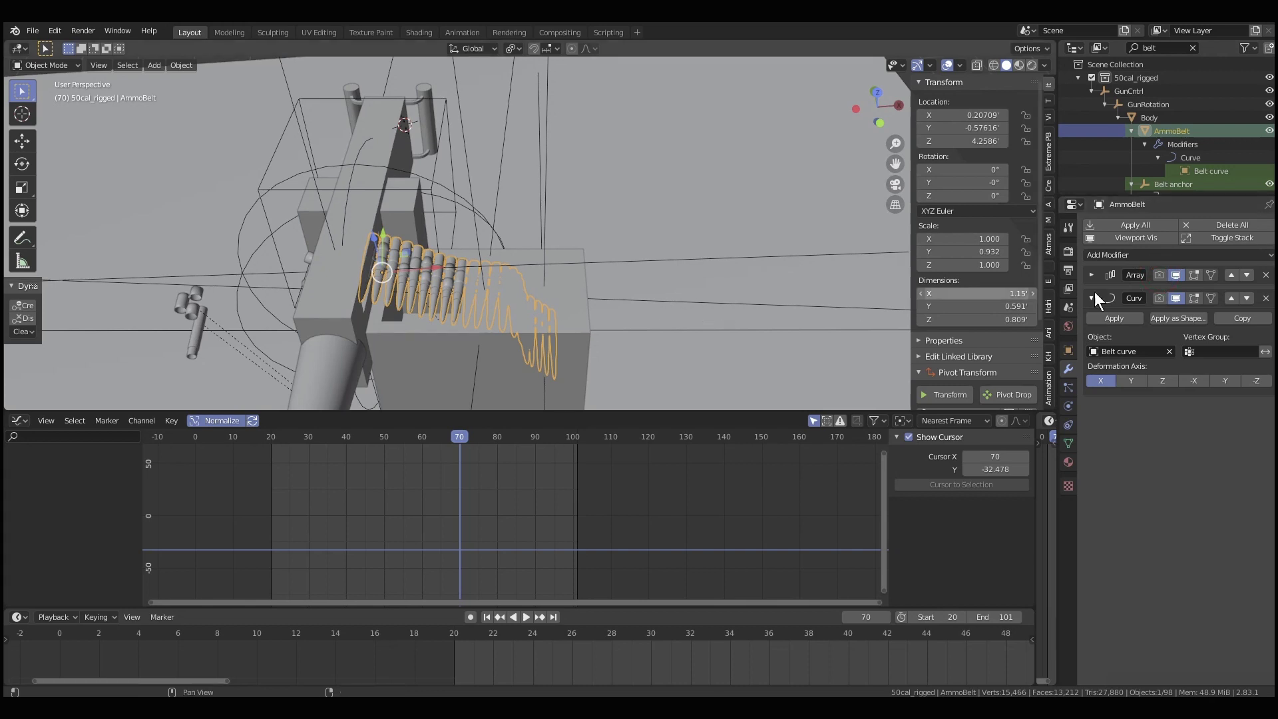
pyautogui.click(1175, 275)
pyautogui.click(1173, 294)
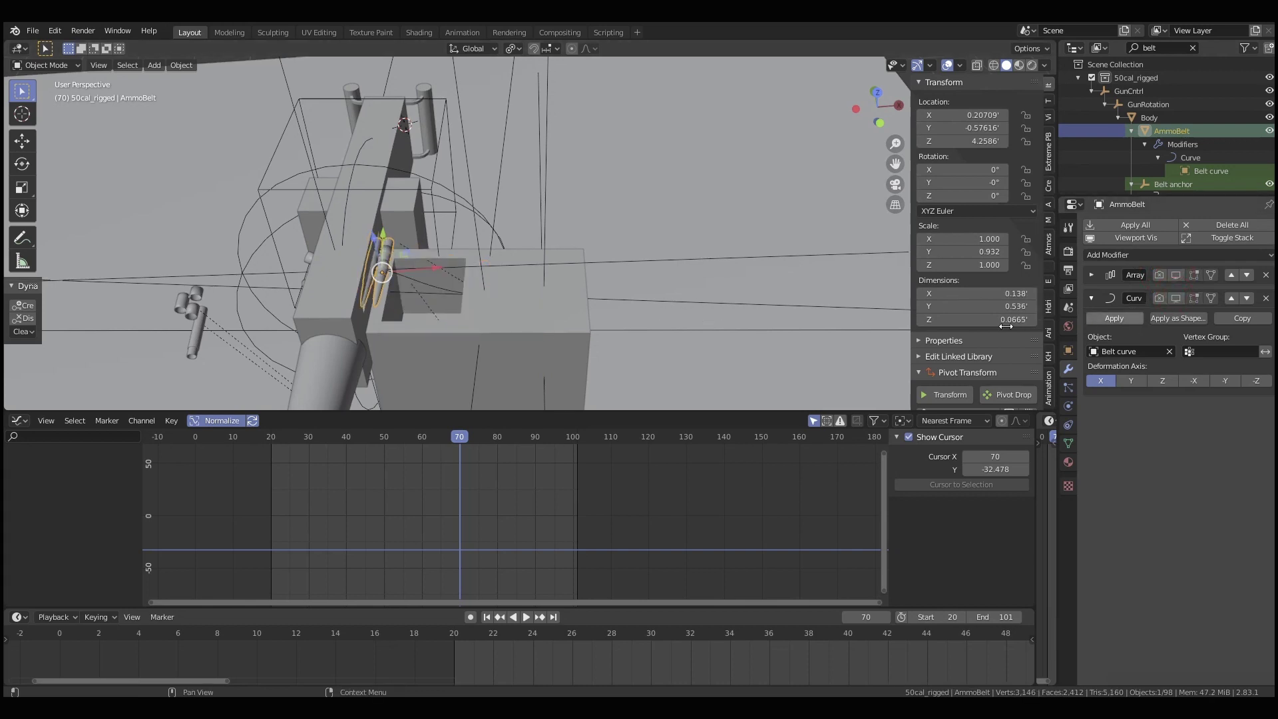
pyautogui.scroll(5, 344, 283)
pyautogui.keyDown('shift'); pyautogui.moveTo(345, 282); pyautogui.dragTo(506, 327, button='middle'); pyautogui.keyUp('shift')
pyautogui.keyDown('shift'); pyautogui.moveTo(661, 353); pyautogui.dragTo(626, 340, button='middle'); pyautogui.keyUp('shift')
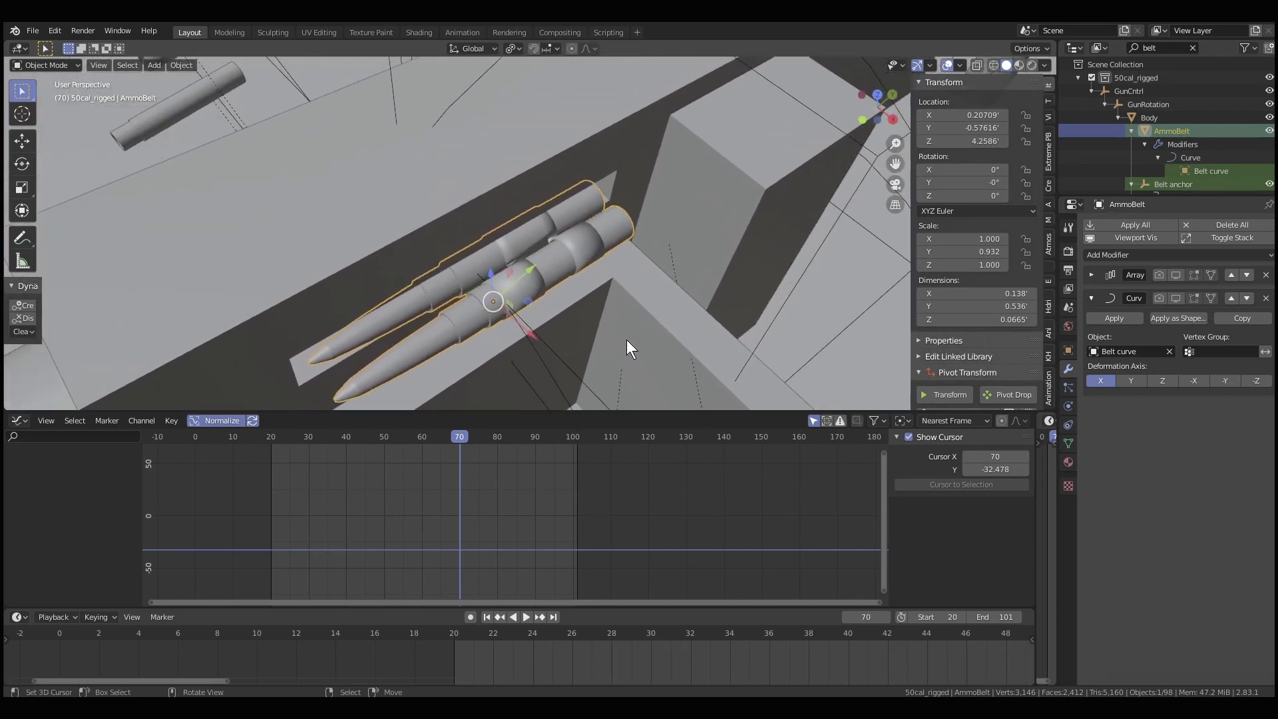
# Step: Re-enable AmmoBelt's Array modifier for render and viewport, and view the straight row of cartridges from several angles
pyautogui.click(1159, 275)
pyautogui.click(1176, 276)
pyautogui.scroll(-3, 666, 249)
pyautogui.moveTo(666, 249); pyautogui.dragTo(528, 307, button='middle')
pyautogui.scroll(4, 519, 275)
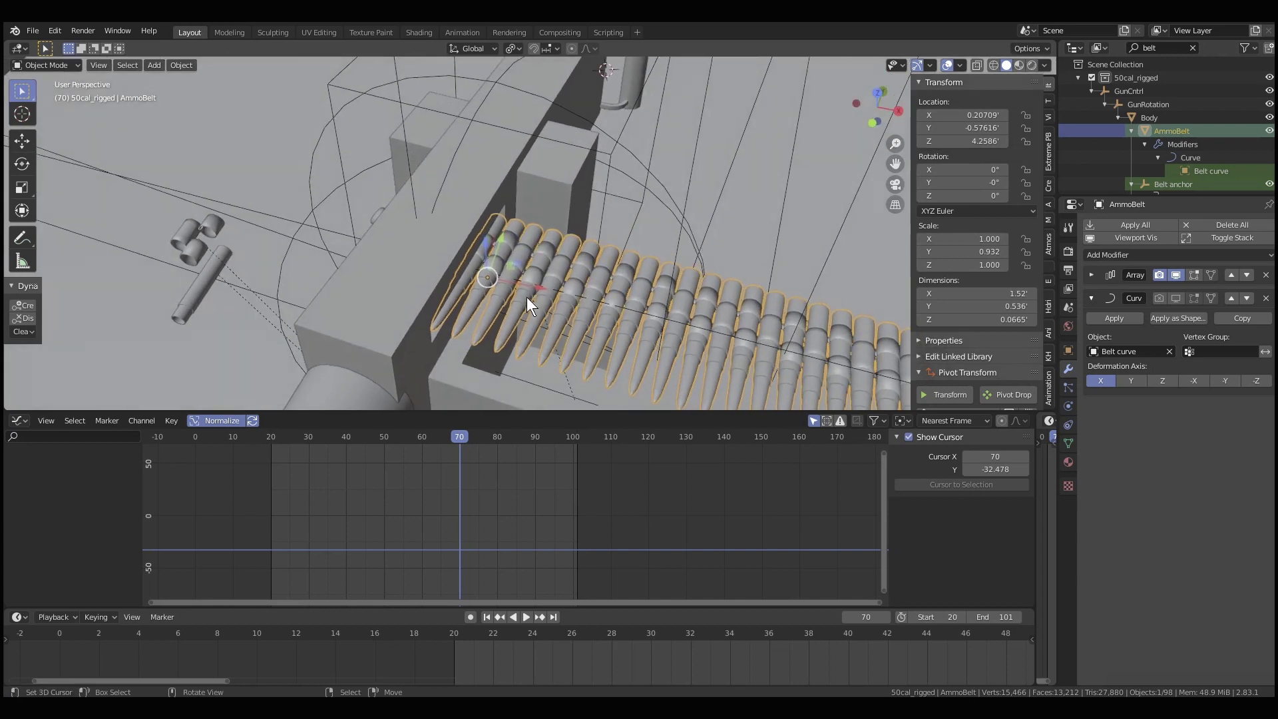
pyautogui.scroll(-4, 524, 291)
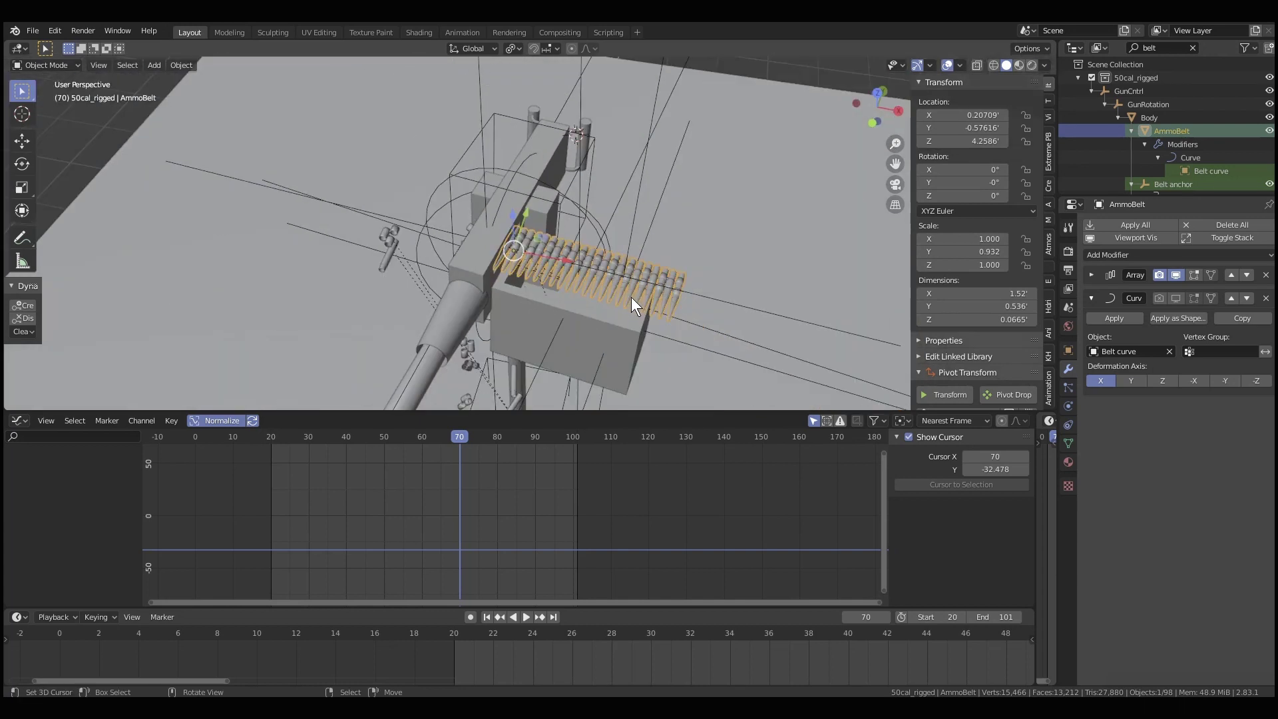
pyautogui.scroll(2, 631, 296)
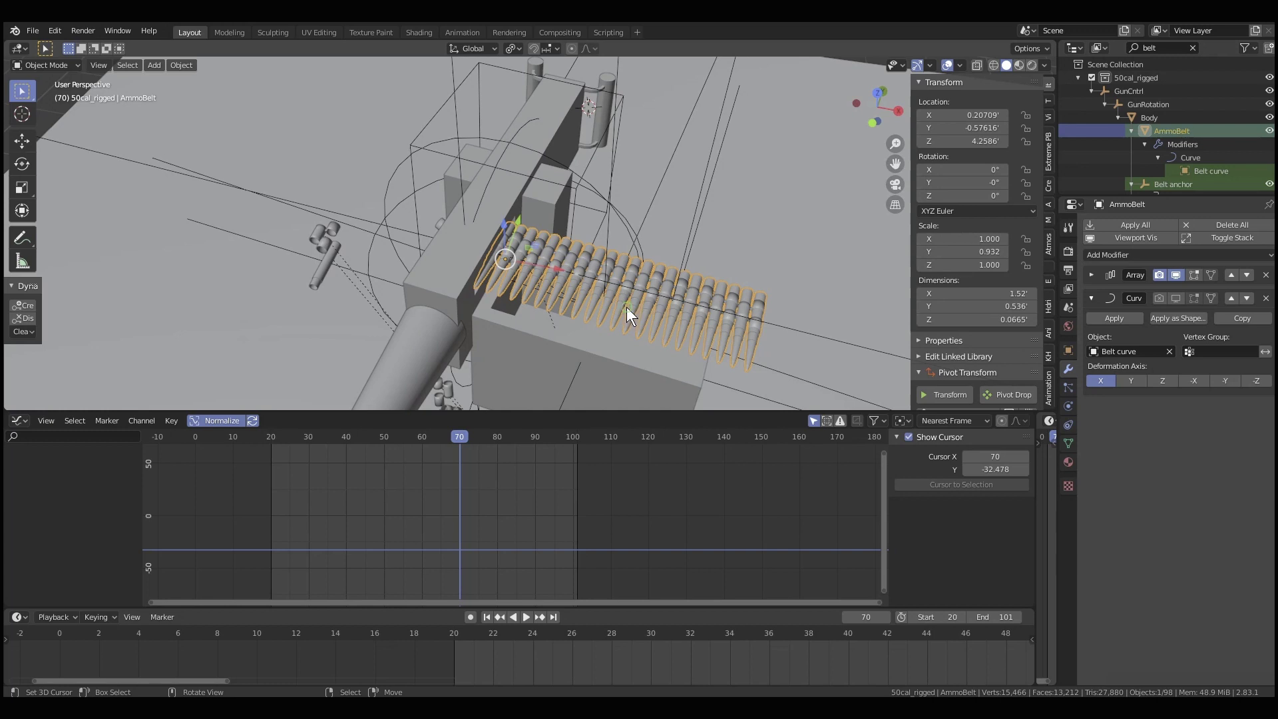
pyautogui.moveTo(627, 306); pyautogui.dragTo(638, 292, button='middle')
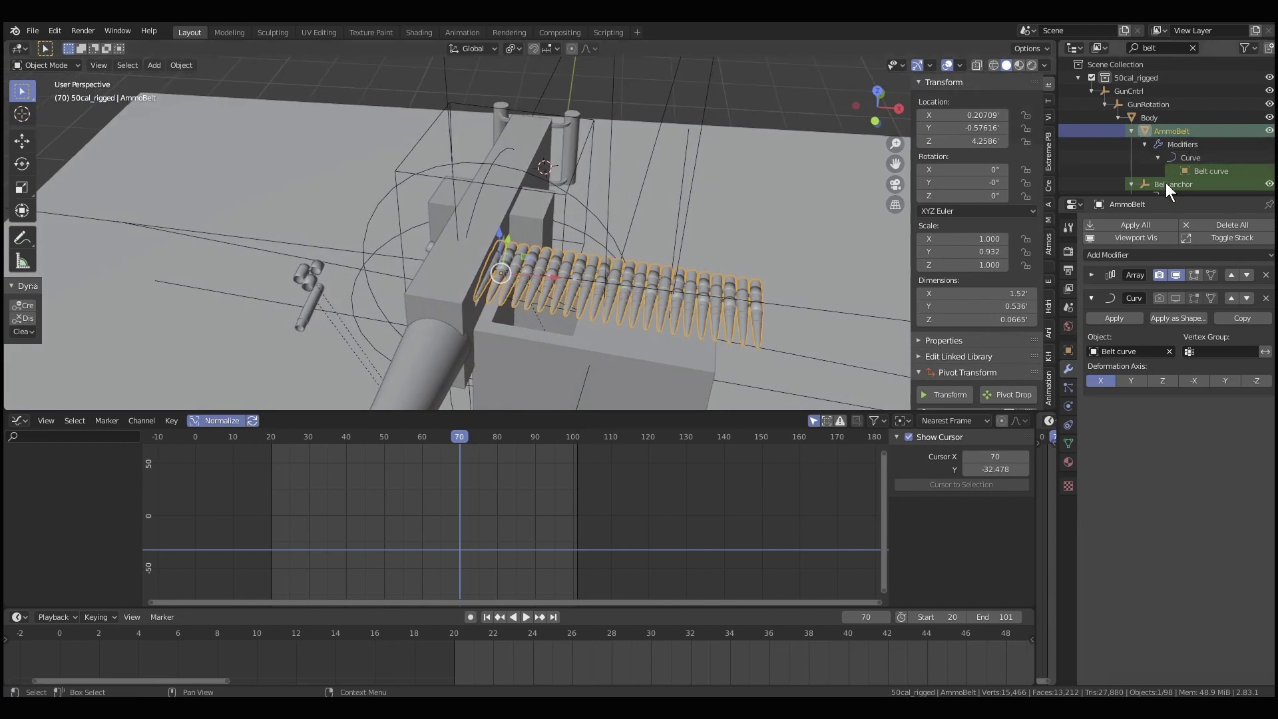
# Step: Set the handle type of all Belt curve control points to Aligned in Edit Mode, and return to Object Mode
pyautogui.click(1206, 171)
pyautogui.press('Tab')
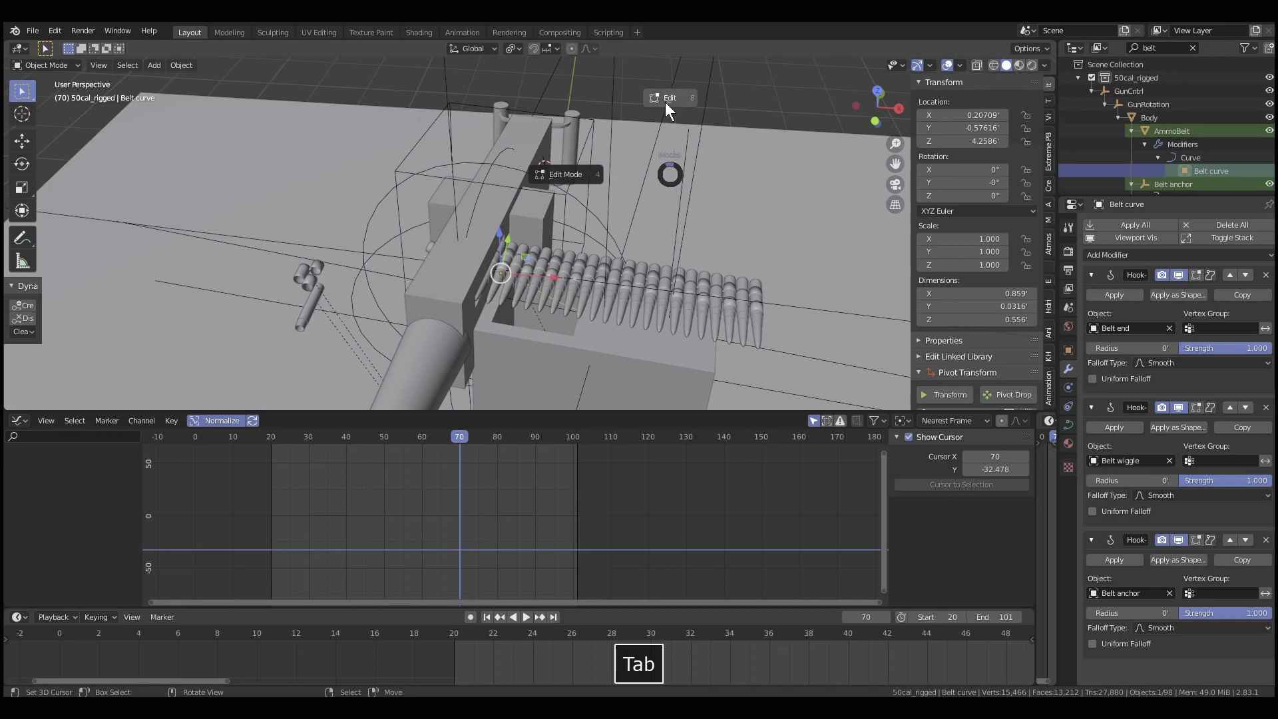
pyautogui.press('a')
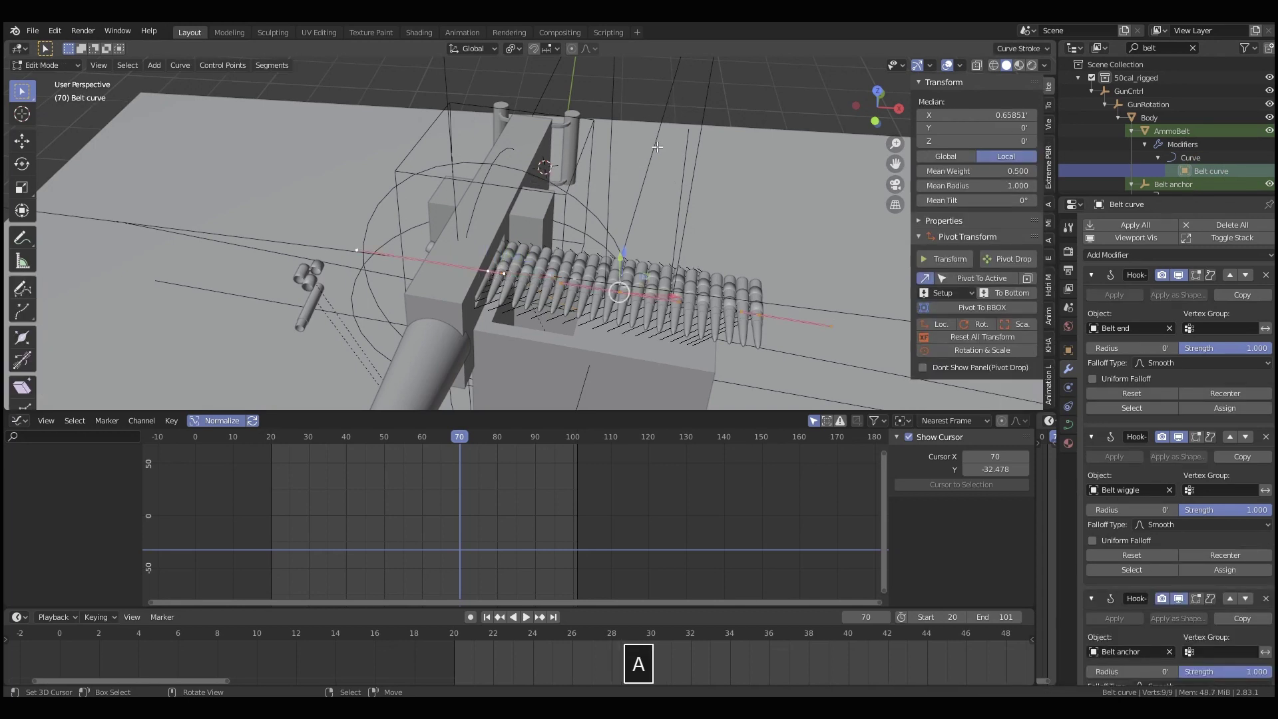
pyautogui.press('v')
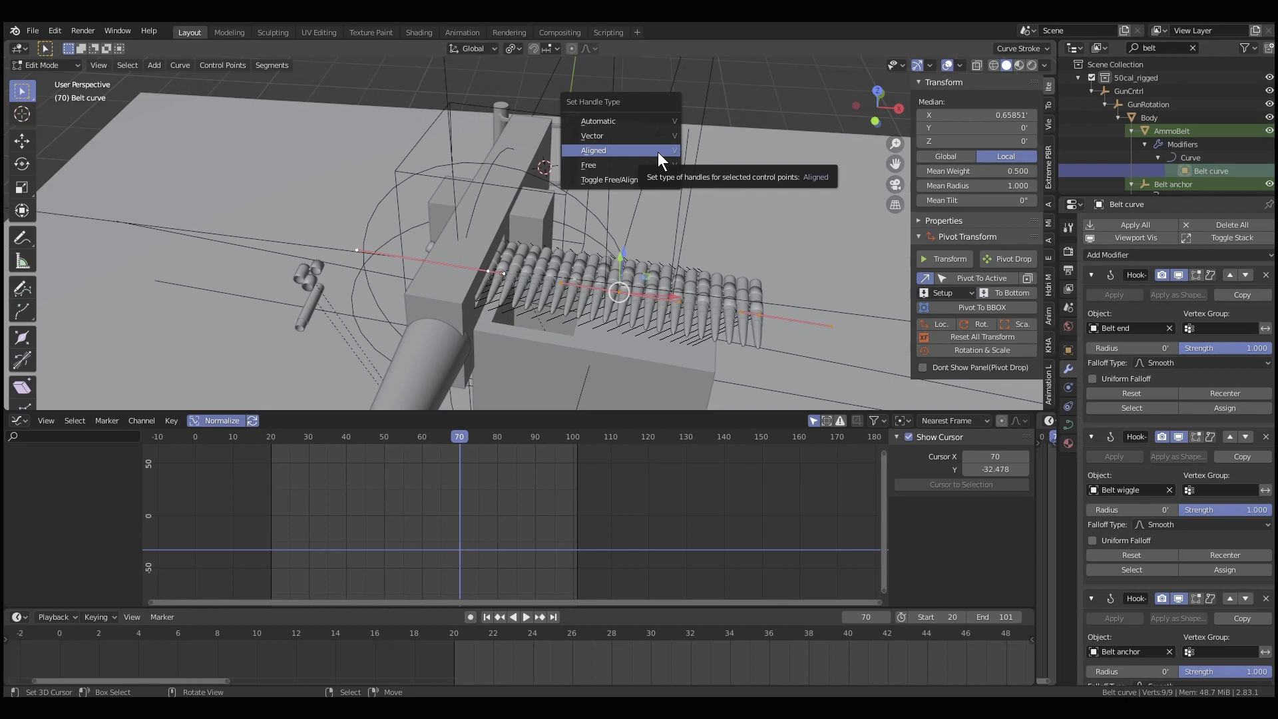
pyautogui.click(658, 152)
pyautogui.press('Tab')
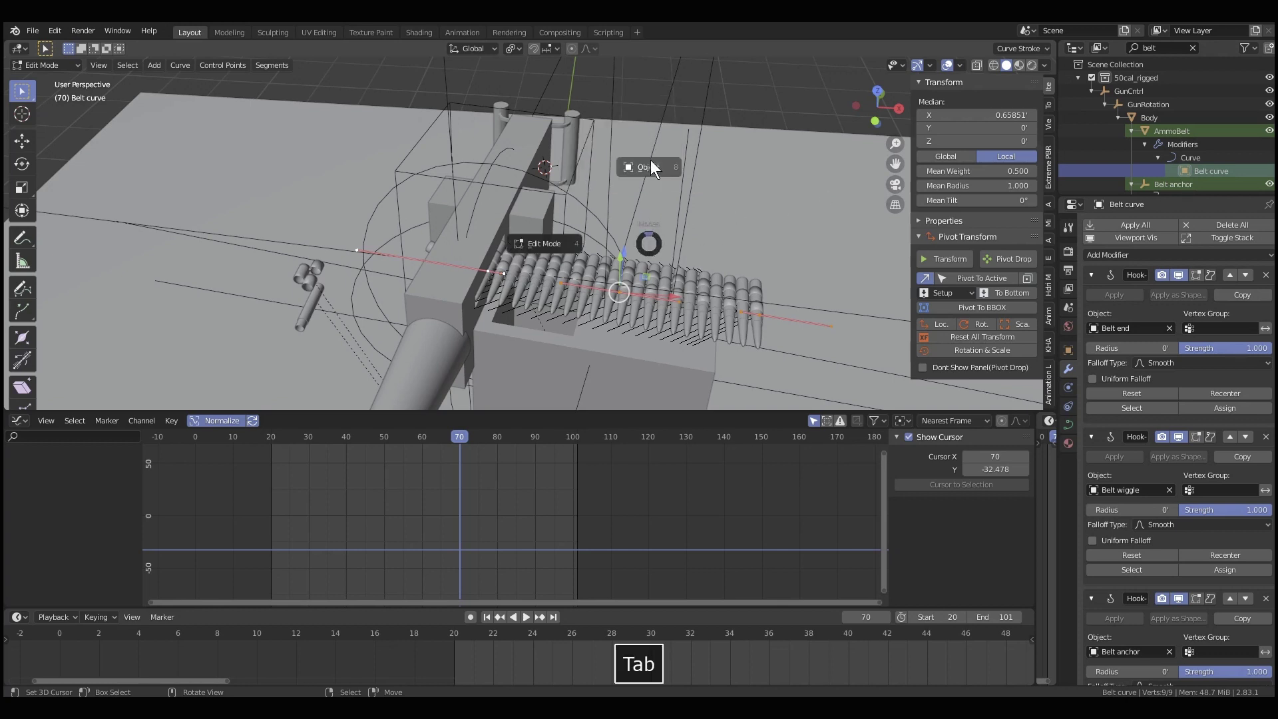
# Step: Select AmmoBelt and re-enable its Curve modifier for rendering
pyautogui.click(756, 300)
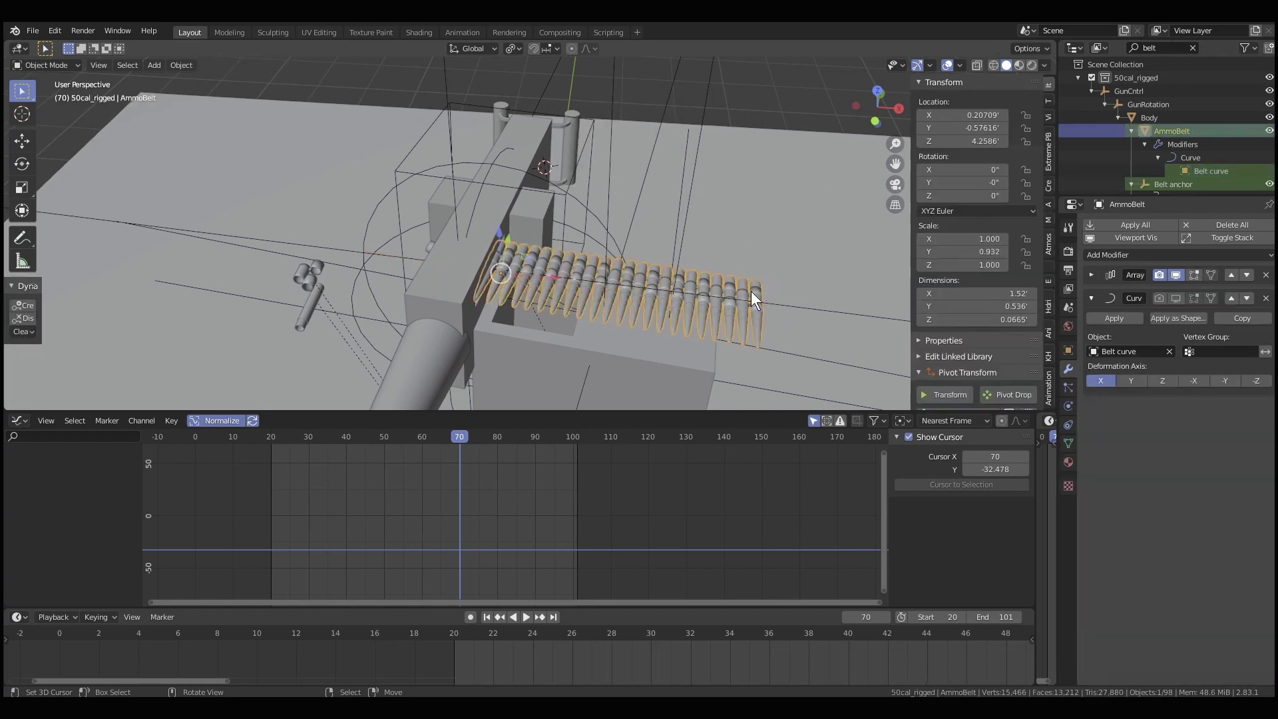
pyautogui.click(1161, 299)
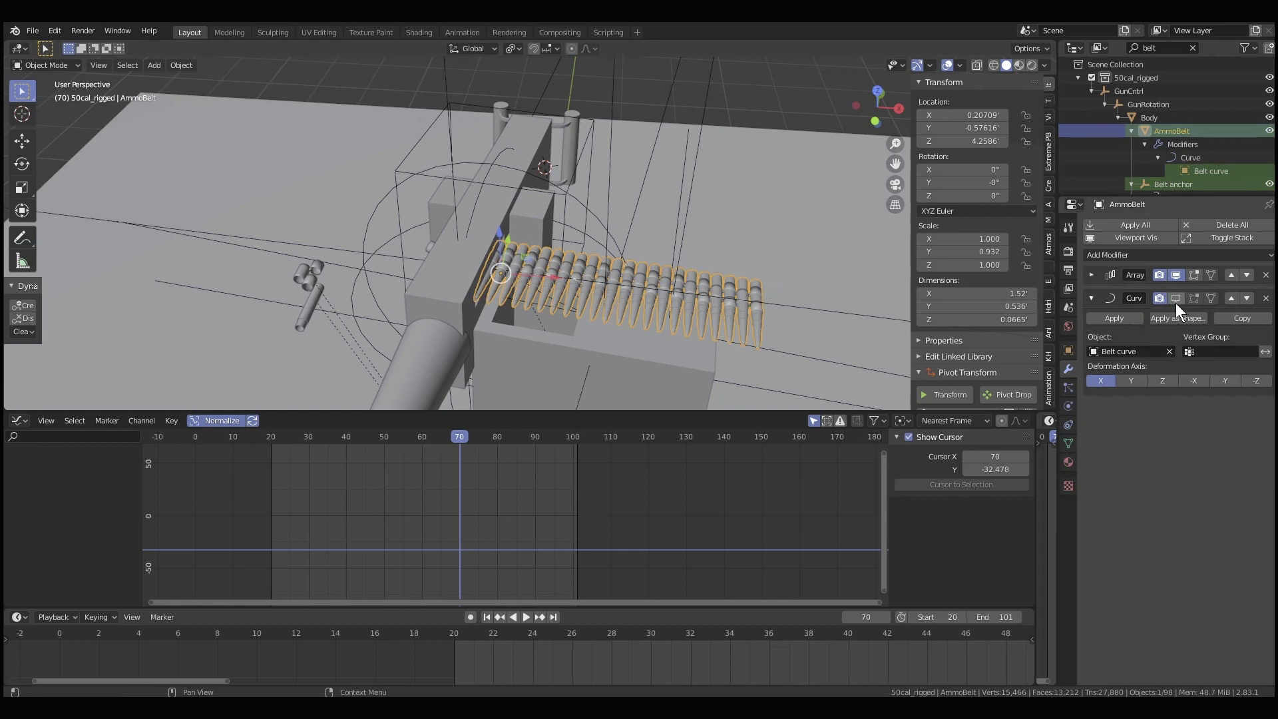
pyautogui.moveTo(654, 232); pyautogui.dragTo(679, 221, button='middle')
# Step: Select the Belt curve again and enter Edit Mode to examine its control points along the cartridges
pyautogui.click(1194, 171)
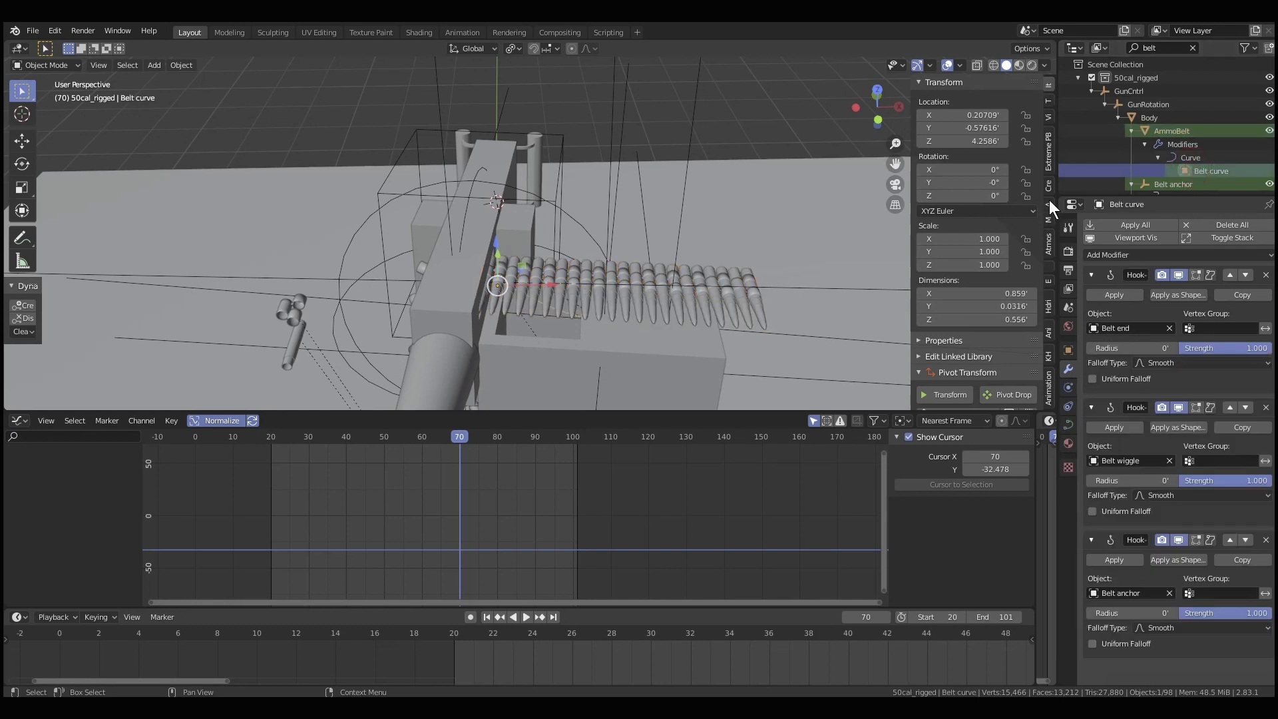
pyautogui.press('Tab')
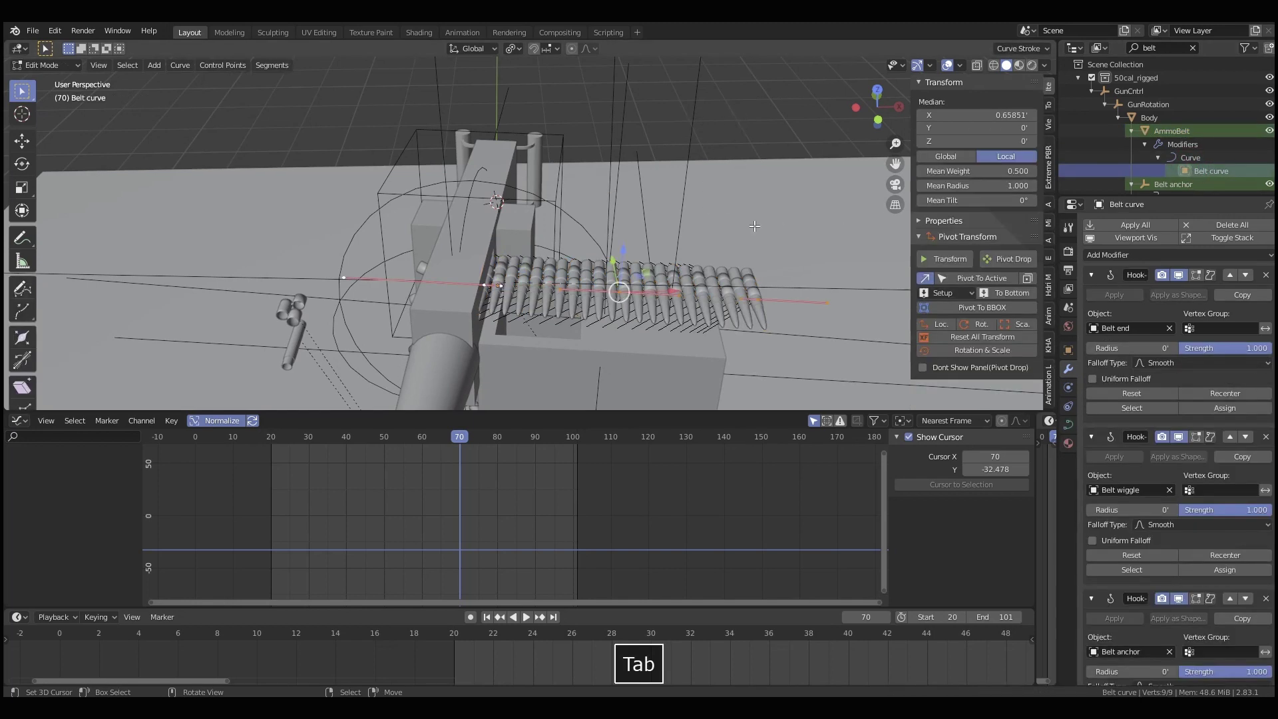
pyautogui.moveTo(753, 227); pyautogui.dragTo(673, 289, button='middle')
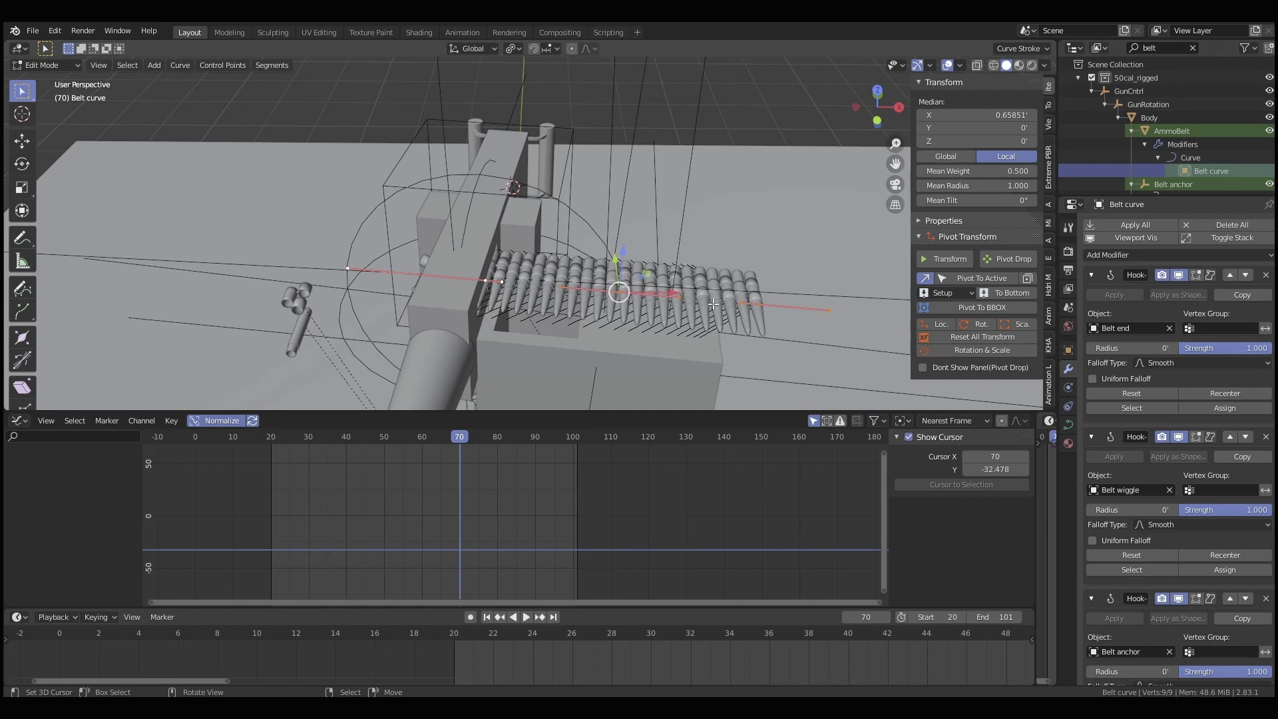
# Step: Open the hook options for the Belt curve's end, middle and start control points in turn, and return to Object Mode
pyautogui.click(752, 305)
pyautogui.keyDown('shift'); pyautogui.moveTo(759, 300); pyautogui.dragTo(634, 274, button='middle'); pyautogui.keyUp('shift')
pyautogui.scroll(3, 676, 291)
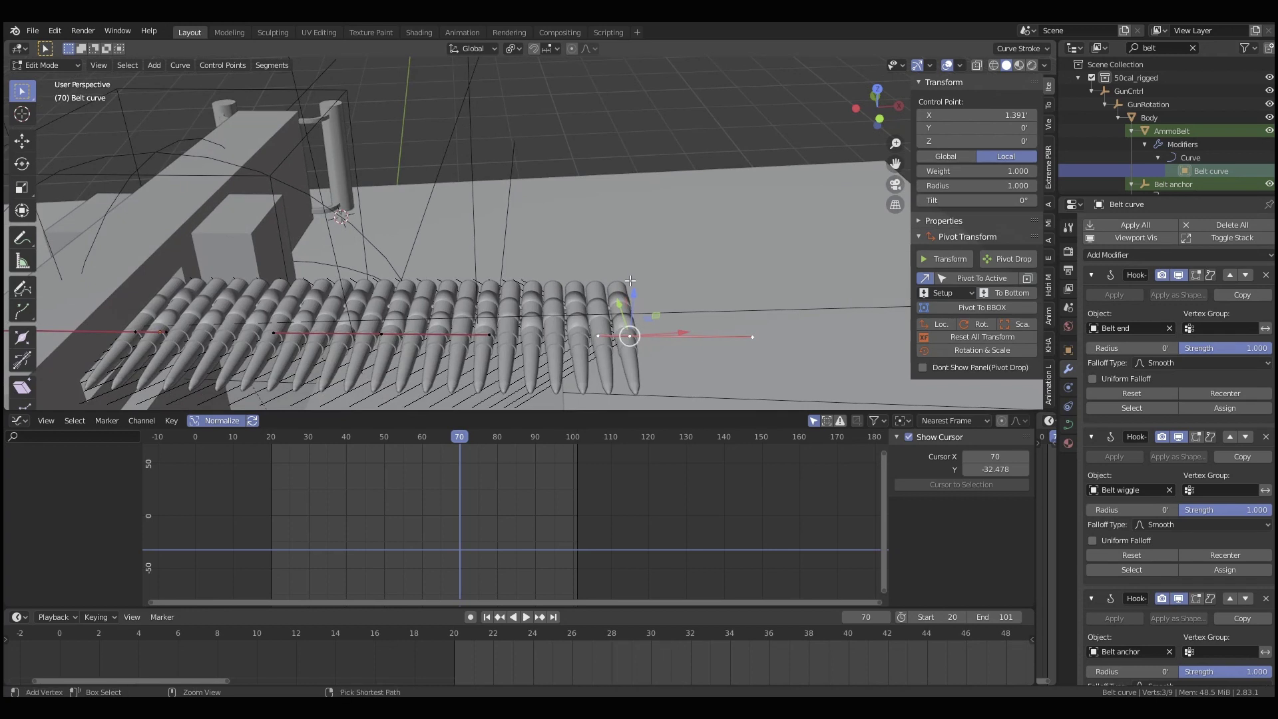
pyautogui.hotkey('ctrl', 'h')
pyautogui.click(627, 280)
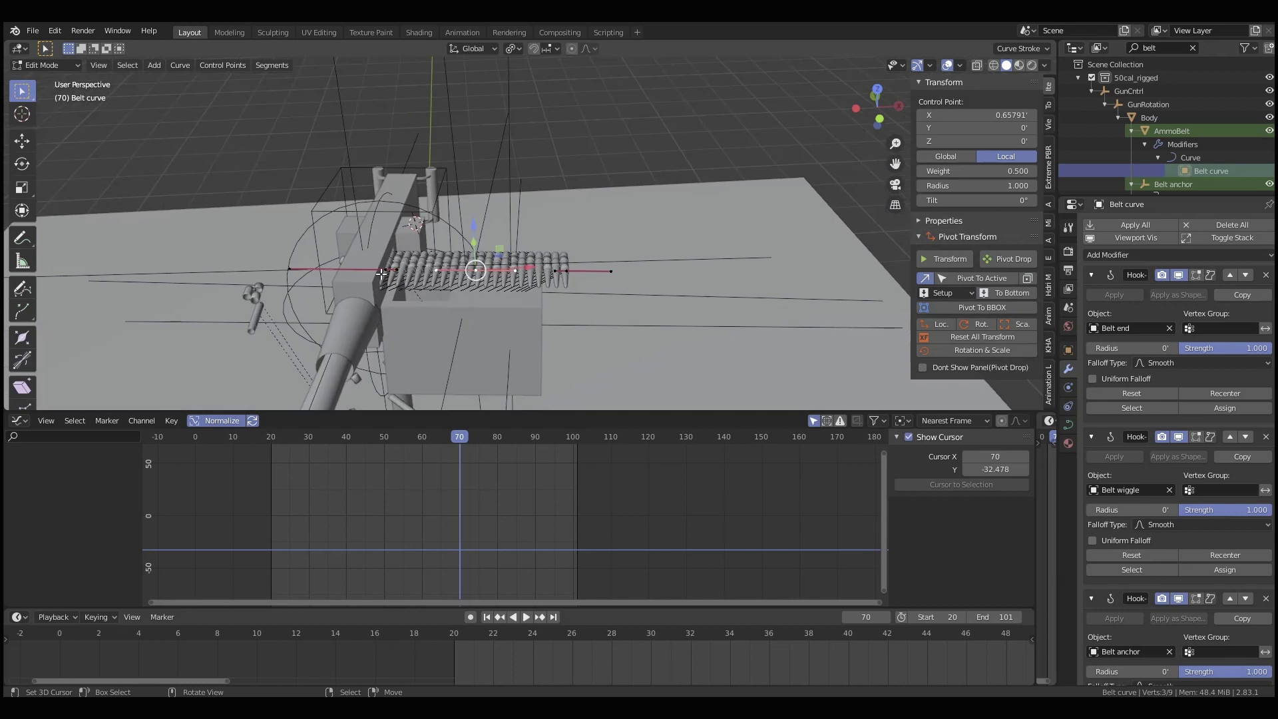
pyautogui.hotkey('ctrl', 'h')
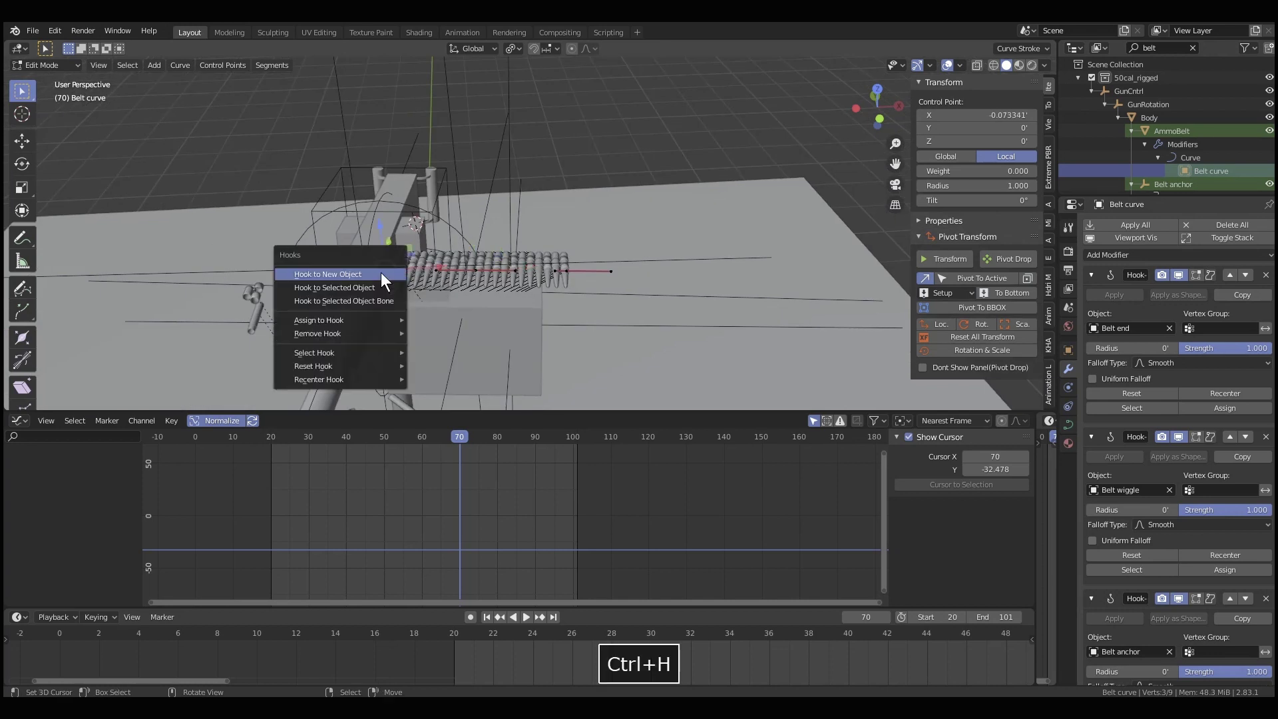
pyautogui.click(385, 271)
pyautogui.press('Tab')
pyautogui.click(611, 203)
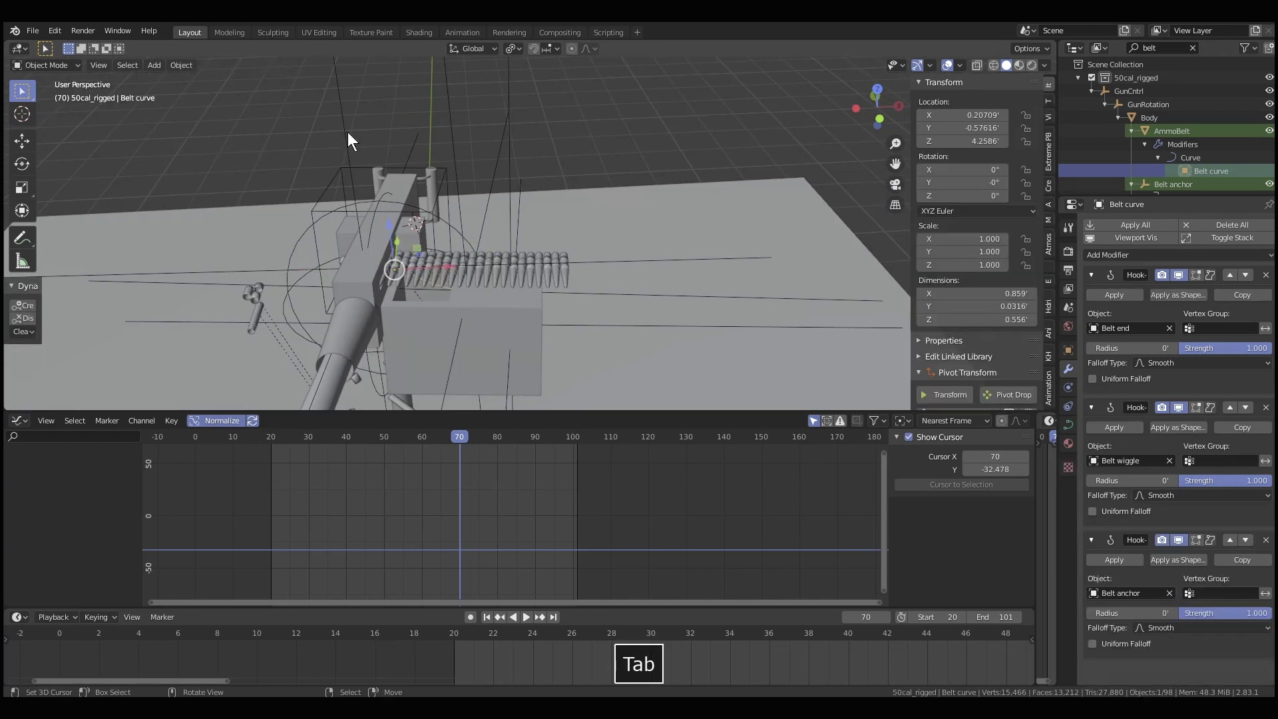
# Step: Select the Belt anchor, Belt wiggle and Belt end empties in turn, and examine the Belt curve's hook modifiers in the object hierarchy
pyautogui.click(333, 108)
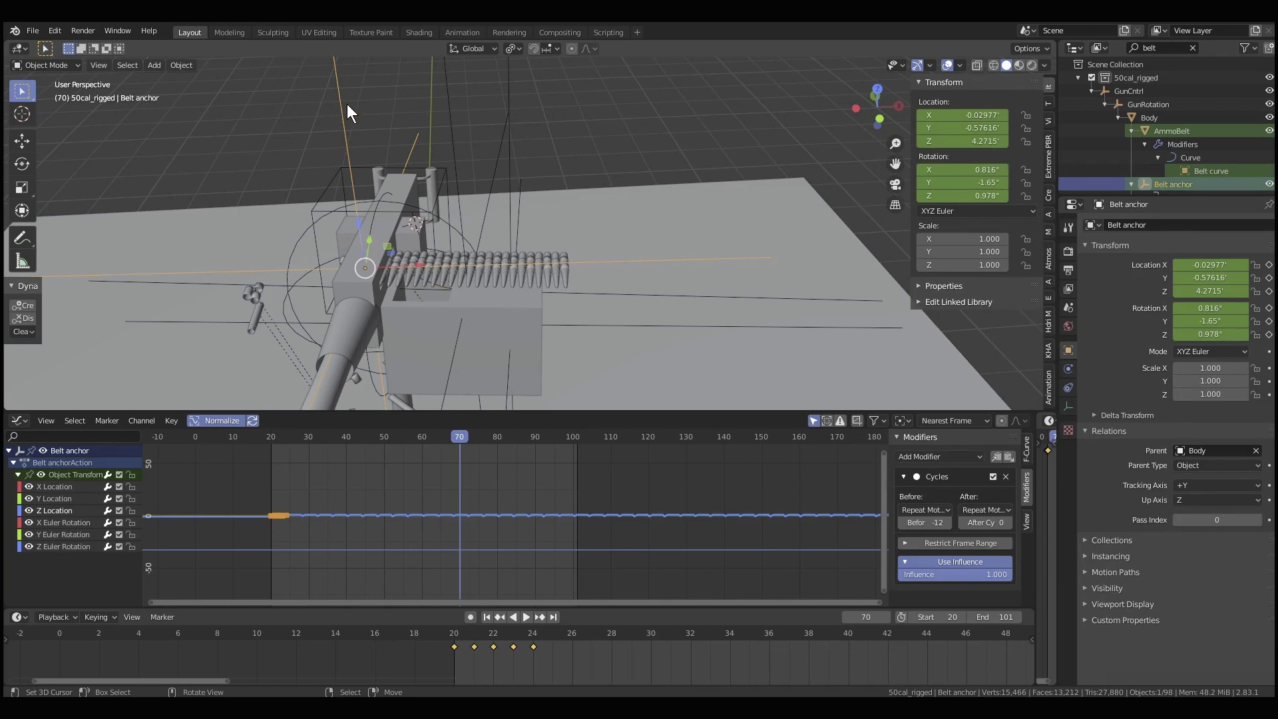
pyautogui.click(445, 87)
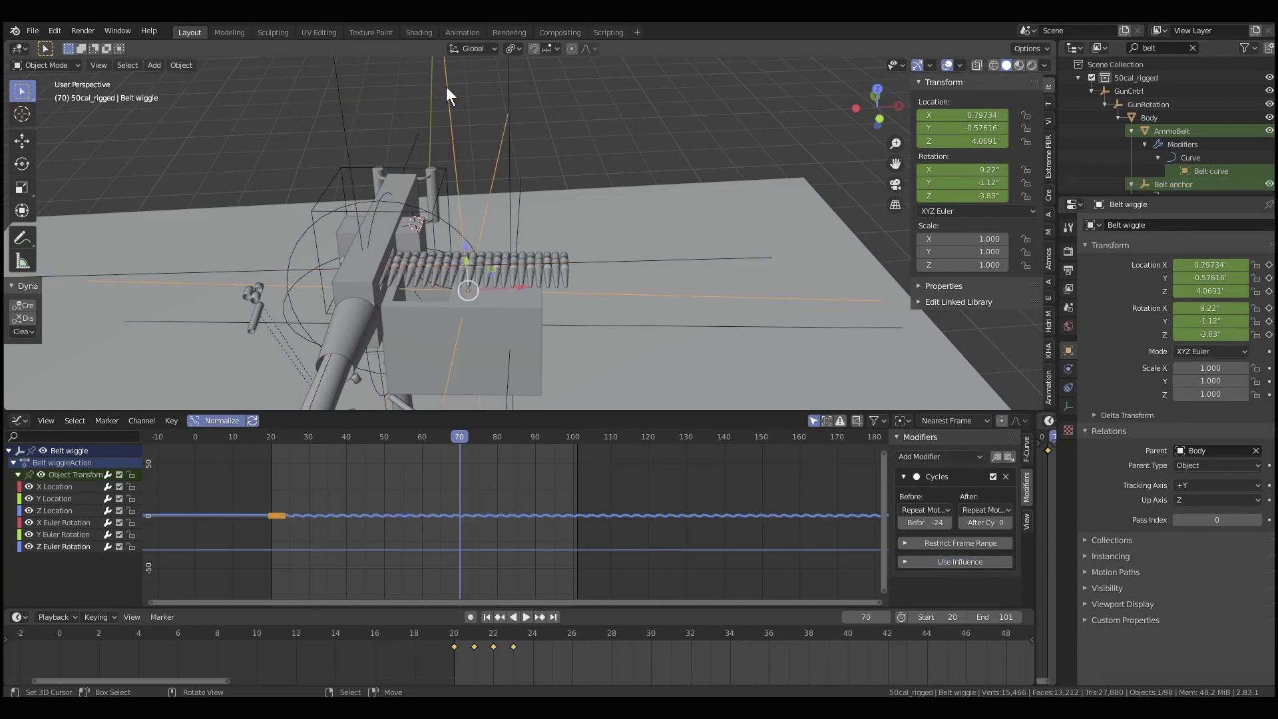
pyautogui.click(504, 89)
pyautogui.scroll(-3, 1117, 175)
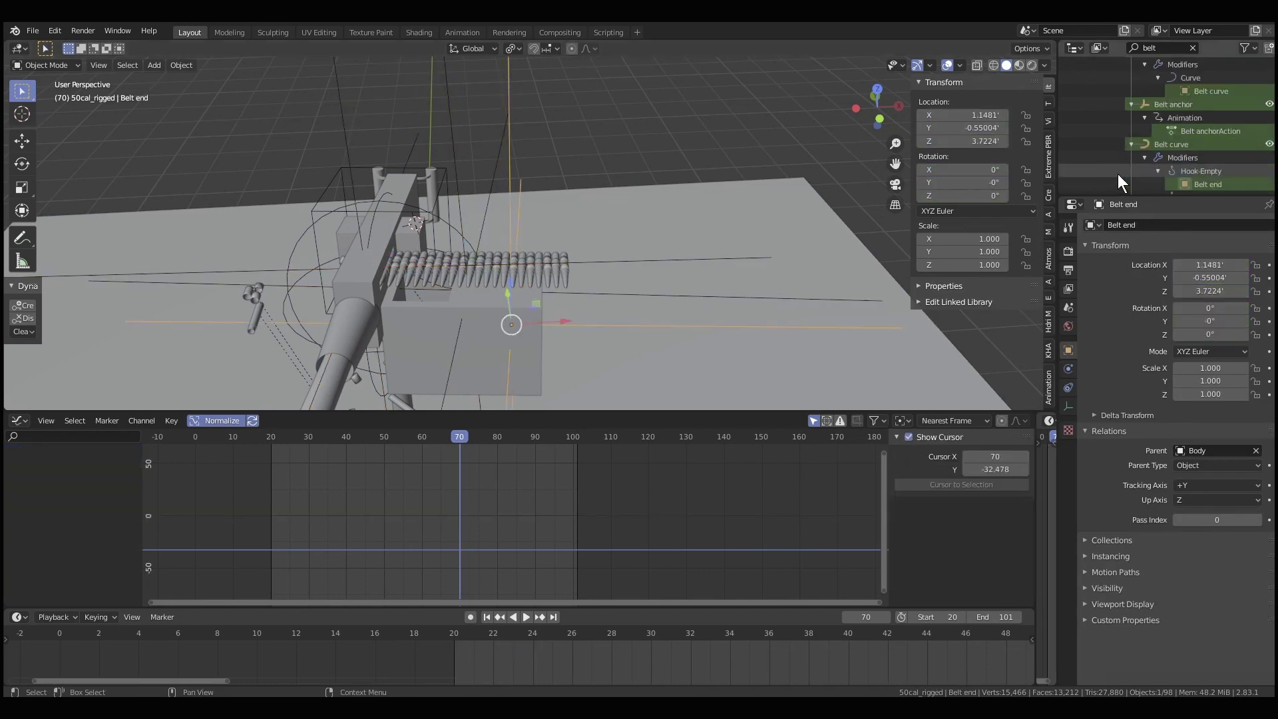
pyautogui.scroll(-2, 1117, 173)
pyautogui.moveTo(885, 180); pyautogui.dragTo(698, 176, button='middle')
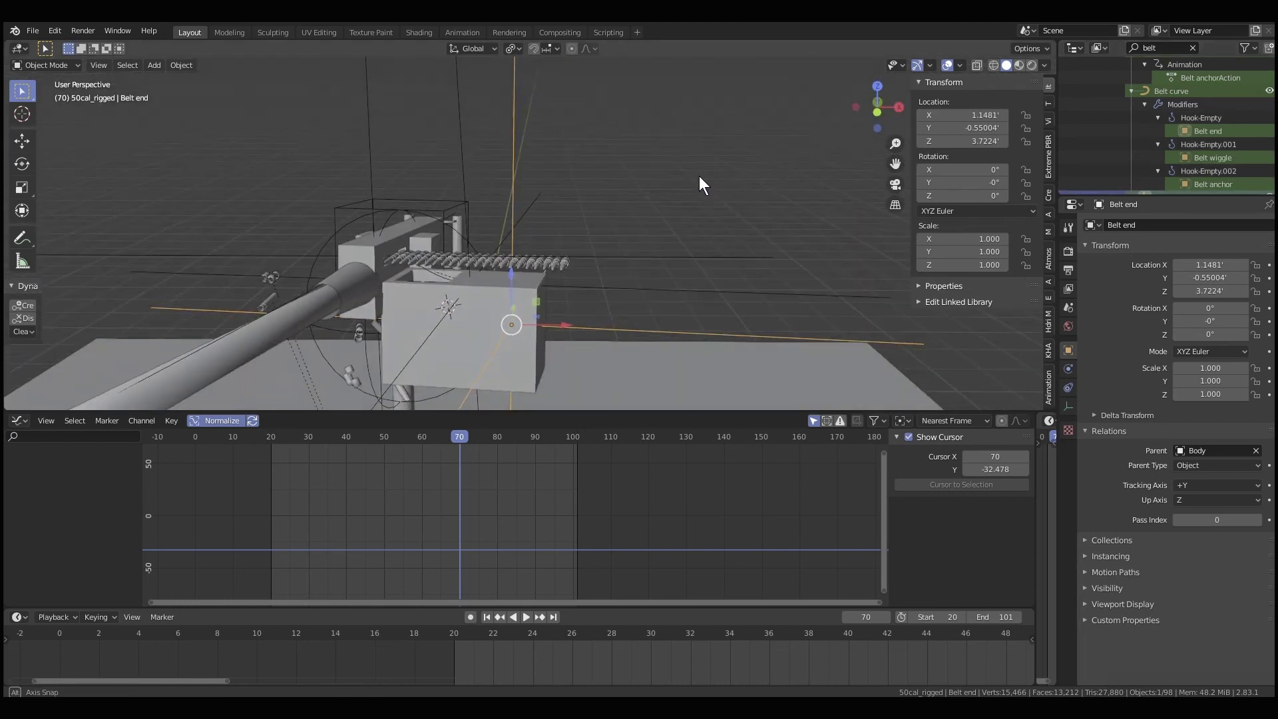
# Step: Select AmmoBelt and re-enable its Curve modifier in the viewport so the cartridges follow the Belt curve
pyautogui.click(567, 259)
pyautogui.moveTo(560, 265)
pyautogui.mouseDown(button='middle')
pyautogui.moveTo(470, 264)
pyautogui.moveTo(573, 268)
pyautogui.mouseUp(button='middle')
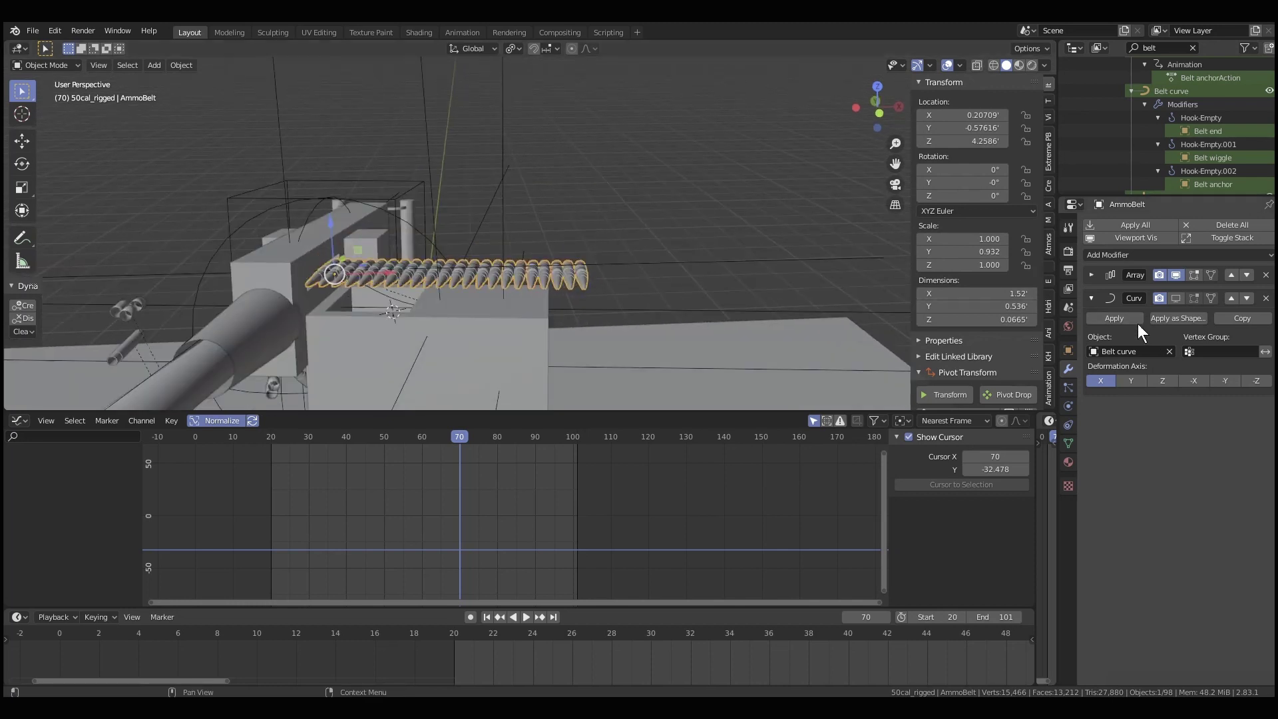
pyautogui.moveTo(495, 237); pyautogui.dragTo(491, 275, button='middle')
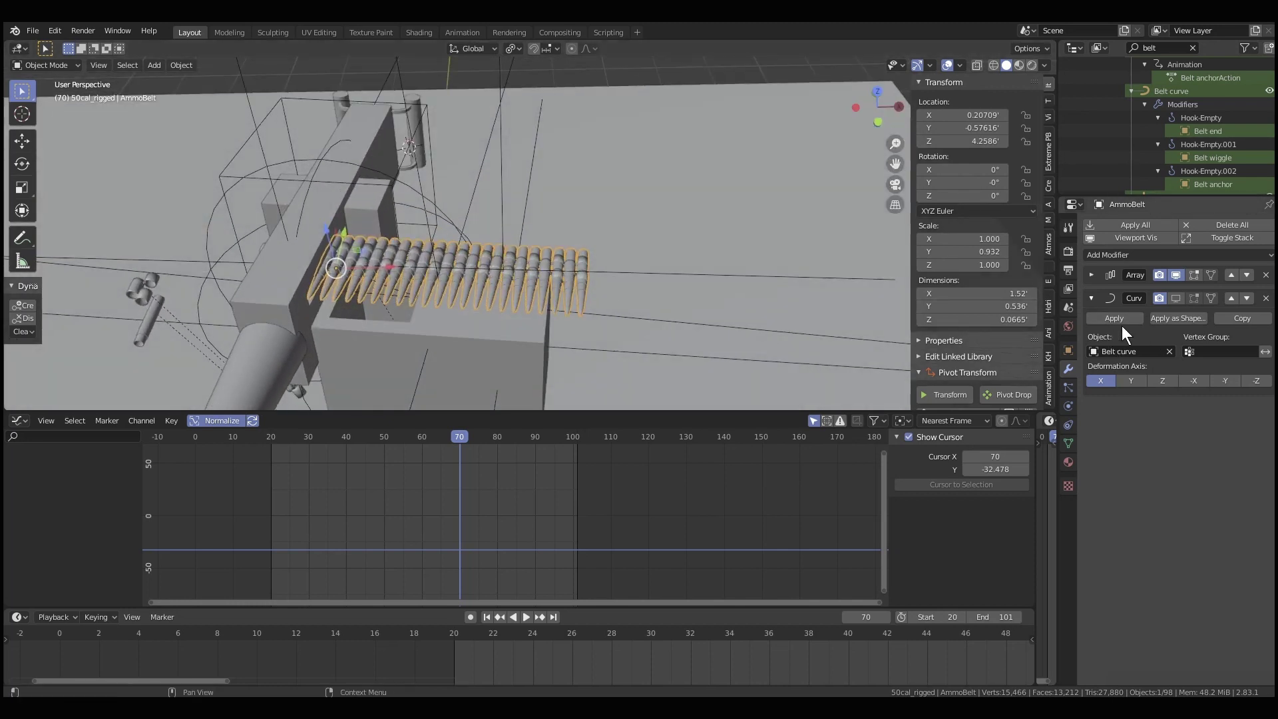
pyautogui.click(1176, 299)
pyautogui.moveTo(886, 337); pyautogui.dragTo(819, 326, button='middle')
# Step: Go to frame 25, select the Belt anchor empty, and bring its animation curves and keyframes into view
pyautogui.click(290, 475)
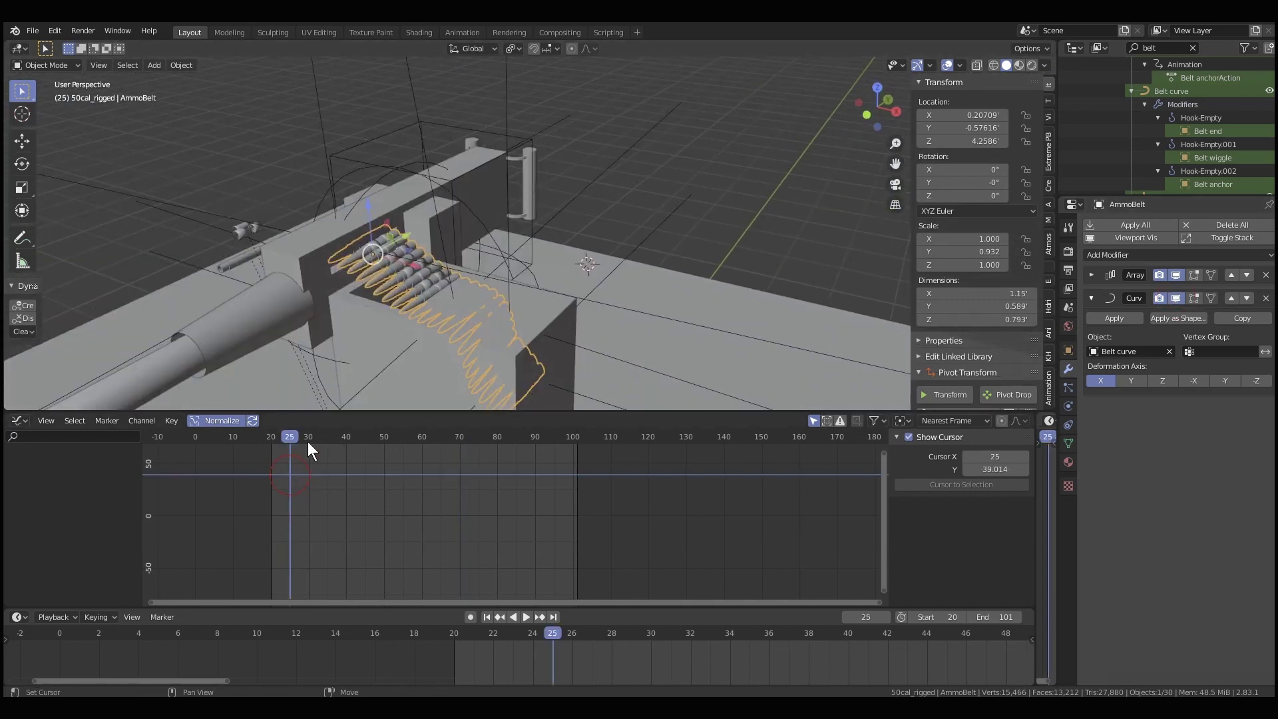
pyautogui.click(321, 128)
pyautogui.press('Home')
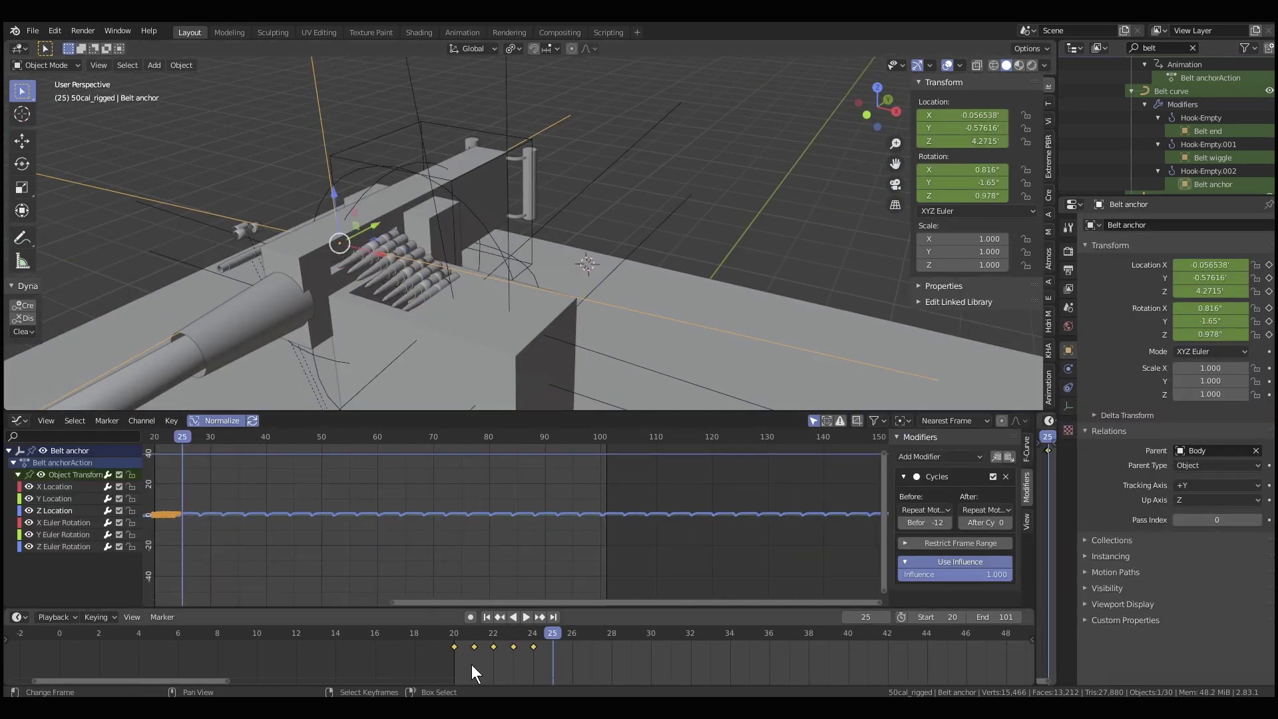
pyautogui.scroll(2, 472, 666)
pyautogui.scroll(2, 474, 669)
# Step: Play and scrub the Belt anchor's keyframes between frames 20 and 24, stopping at frame 22 to examine the belt up close
pyautogui.click(414, 668)
pyautogui.press('space')
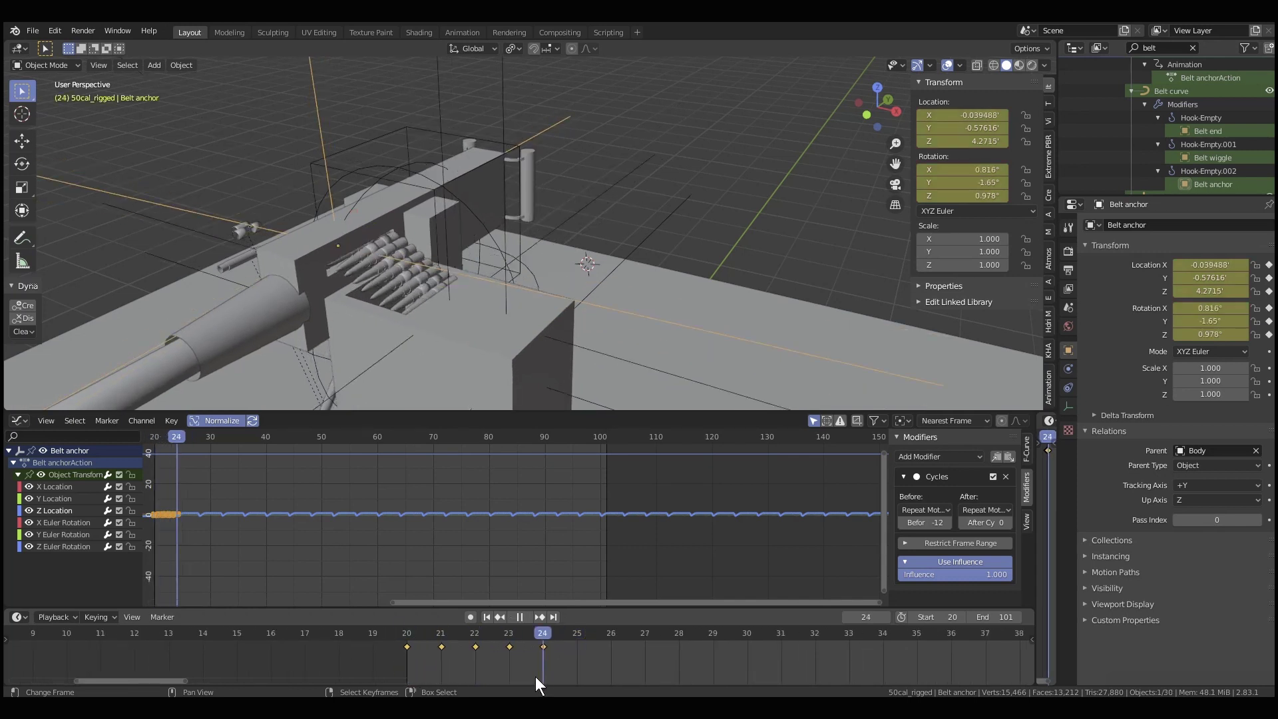
pyautogui.moveTo(435, 684); pyautogui.dragTo(474, 679)
pyautogui.scroll(2, 418, 298)
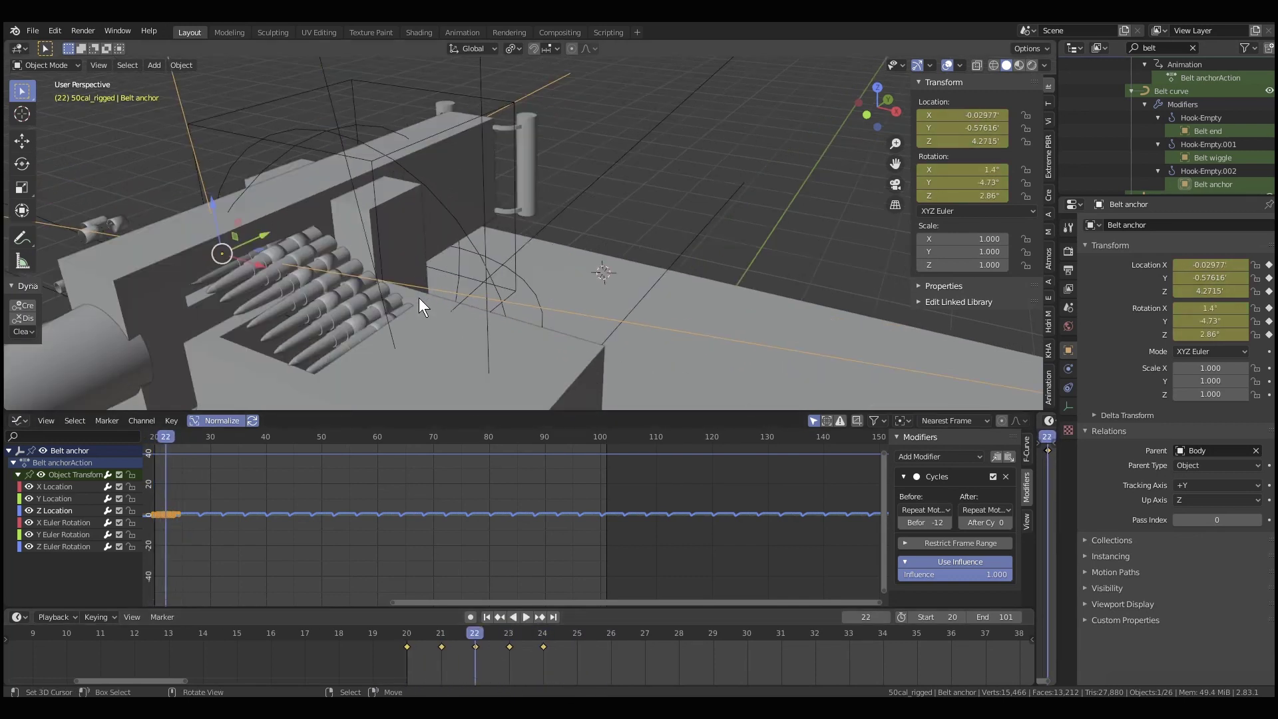
pyautogui.moveTo(419, 297); pyautogui.dragTo(584, 281, button='middle')
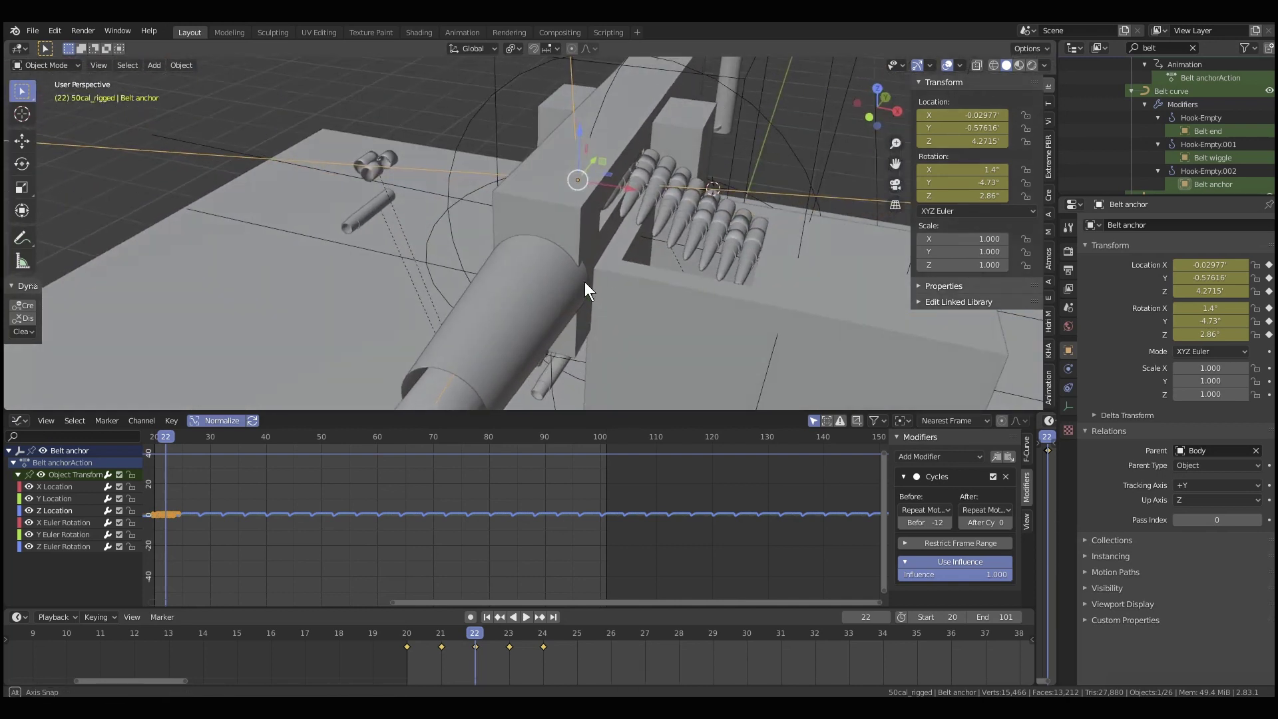
pyautogui.moveTo(740, 263); pyautogui.dragTo(640, 344, button='middle')
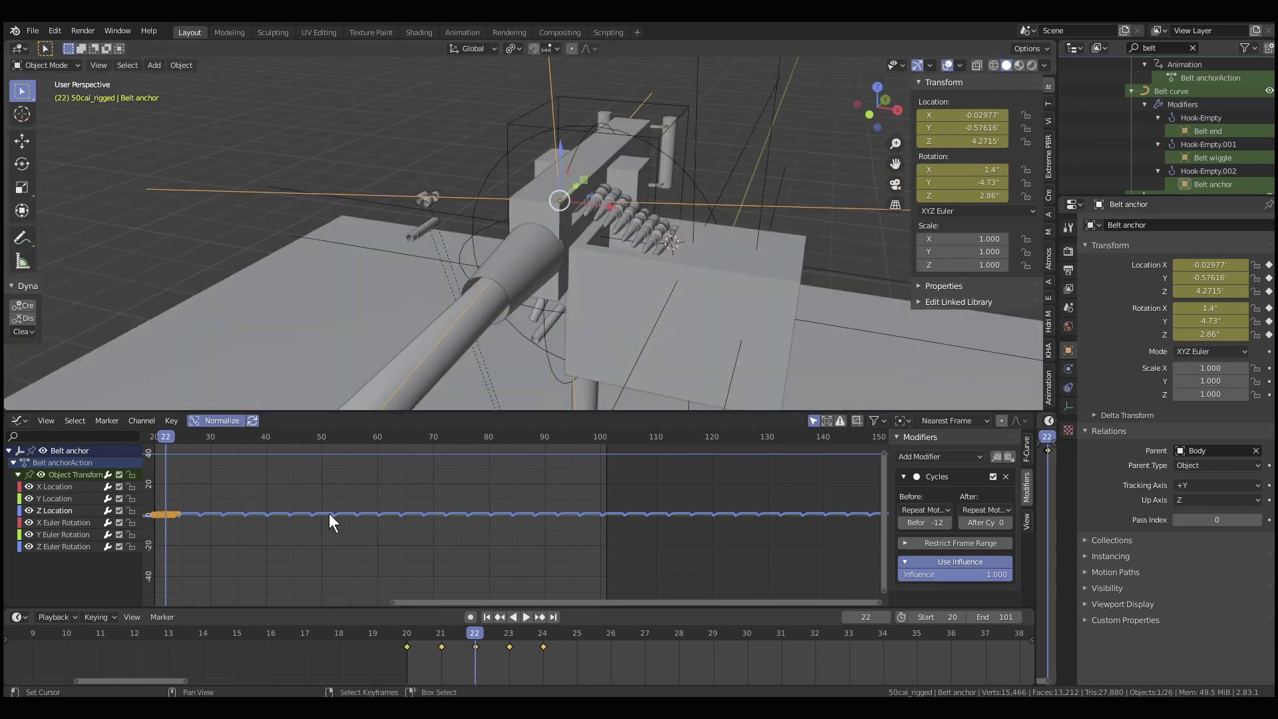
# Step: Go to frame 20 and check the Belt anchor's animation channels, finishing on the Cycles modifier of Z Location
pyautogui.click(405, 665)
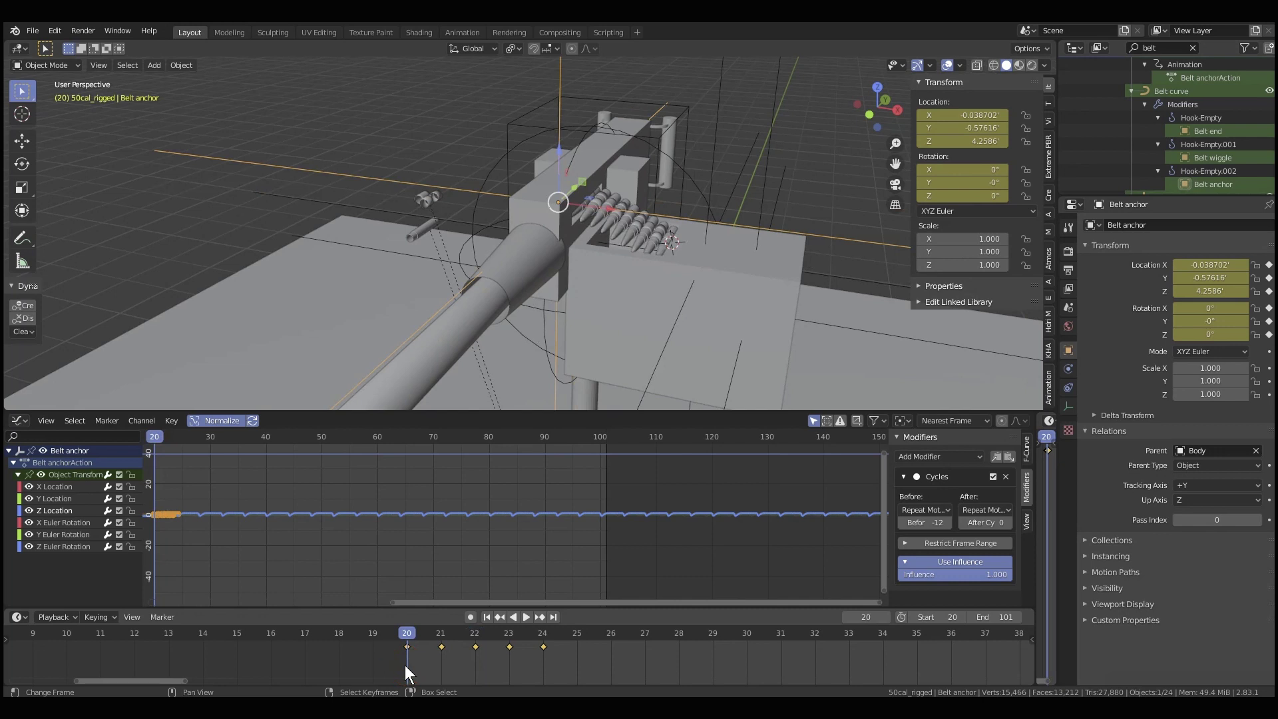
pyautogui.click(47, 502)
pyautogui.click(46, 533)
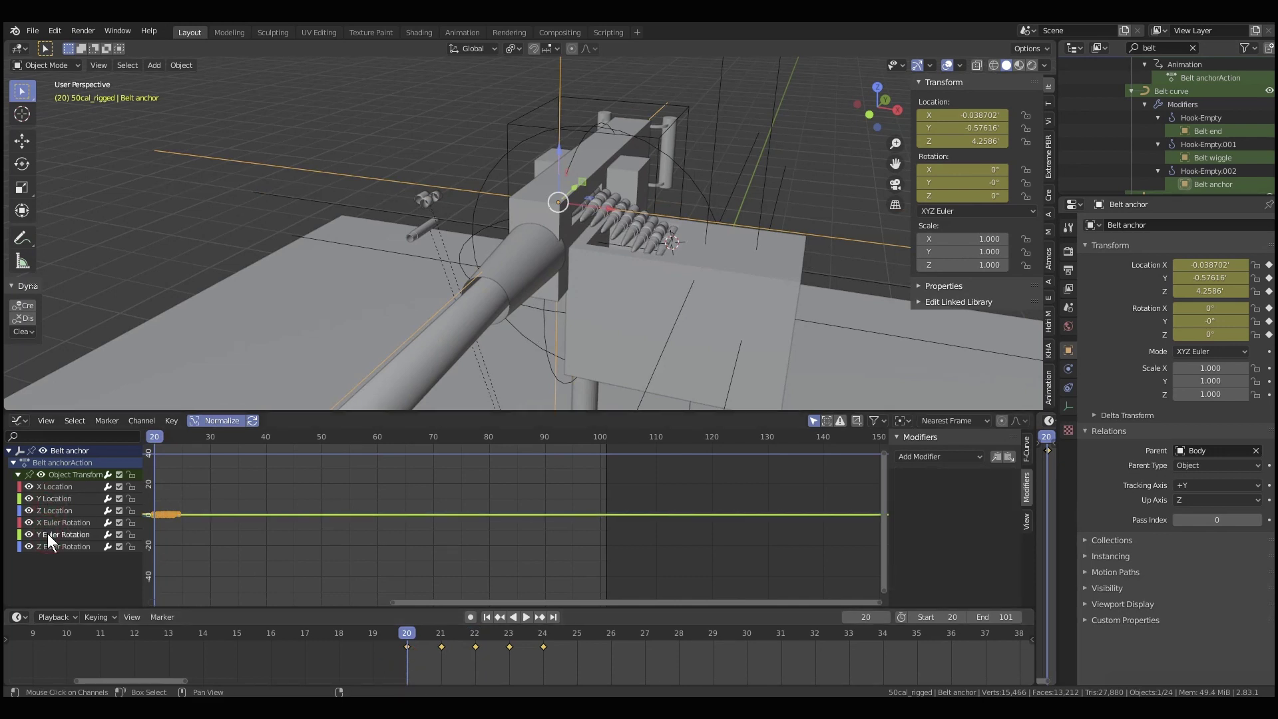
pyautogui.click(44, 527)
pyautogui.moveTo(270, 562); pyautogui.dragTo(437, 580, button='middle')
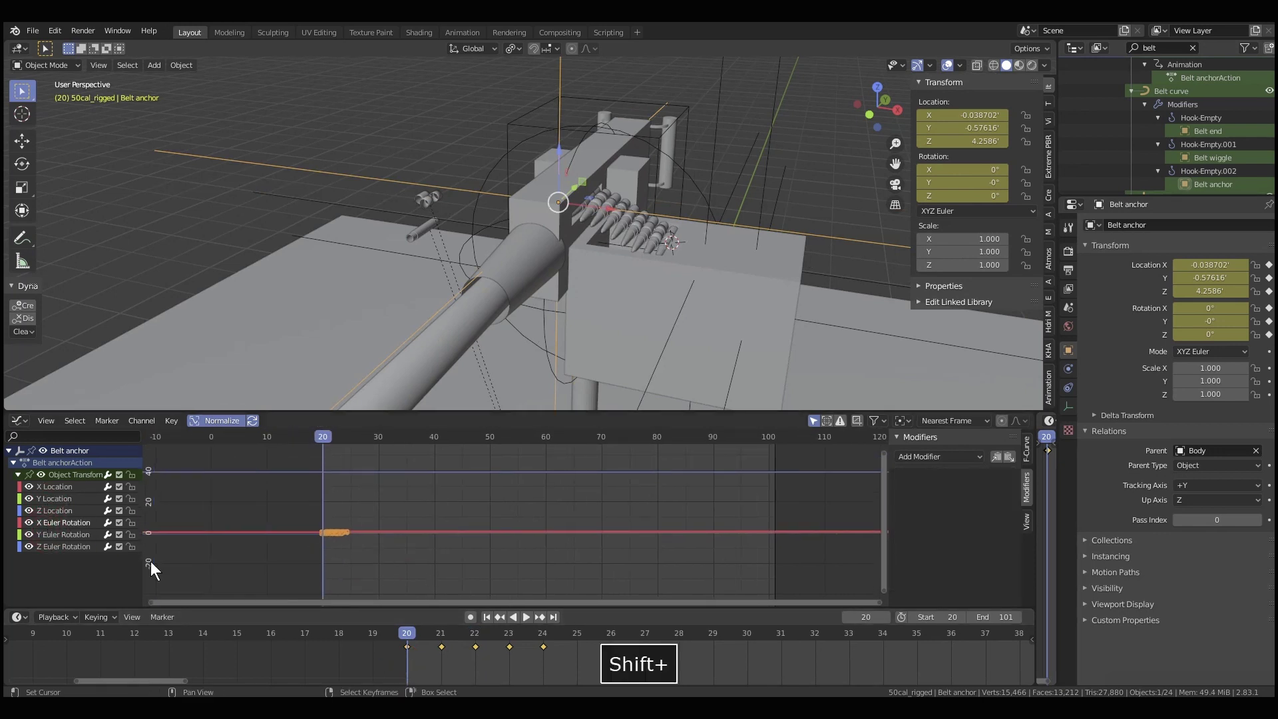
pyautogui.click(53, 511)
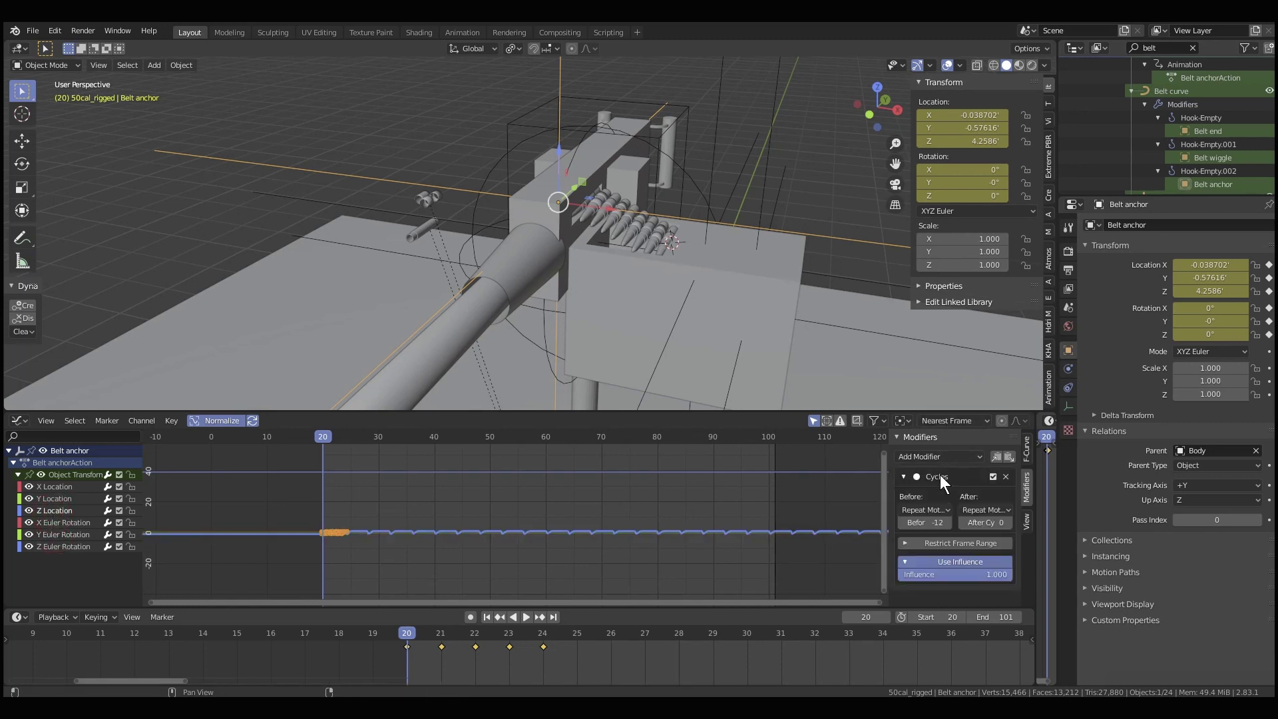
# Step: Play the firing animation and watch the Belt anchor's cyclic motion from several angles
pyautogui.press('space')
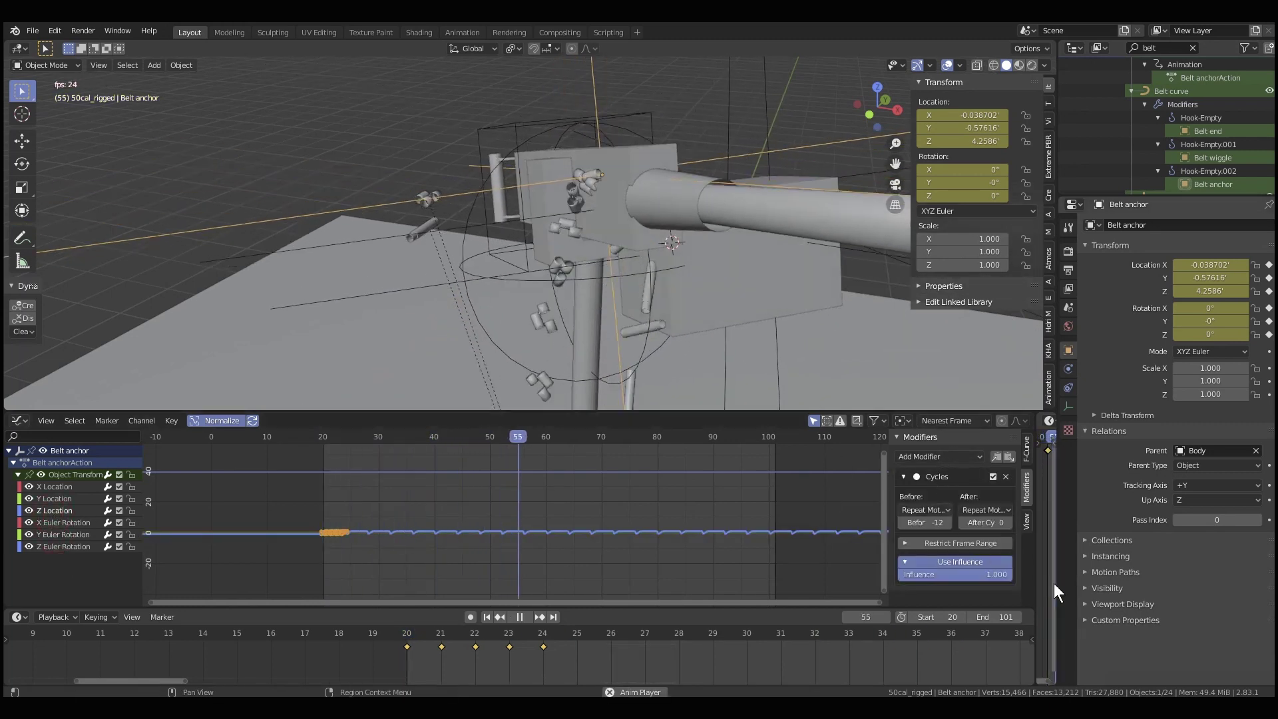
pyautogui.press('space')
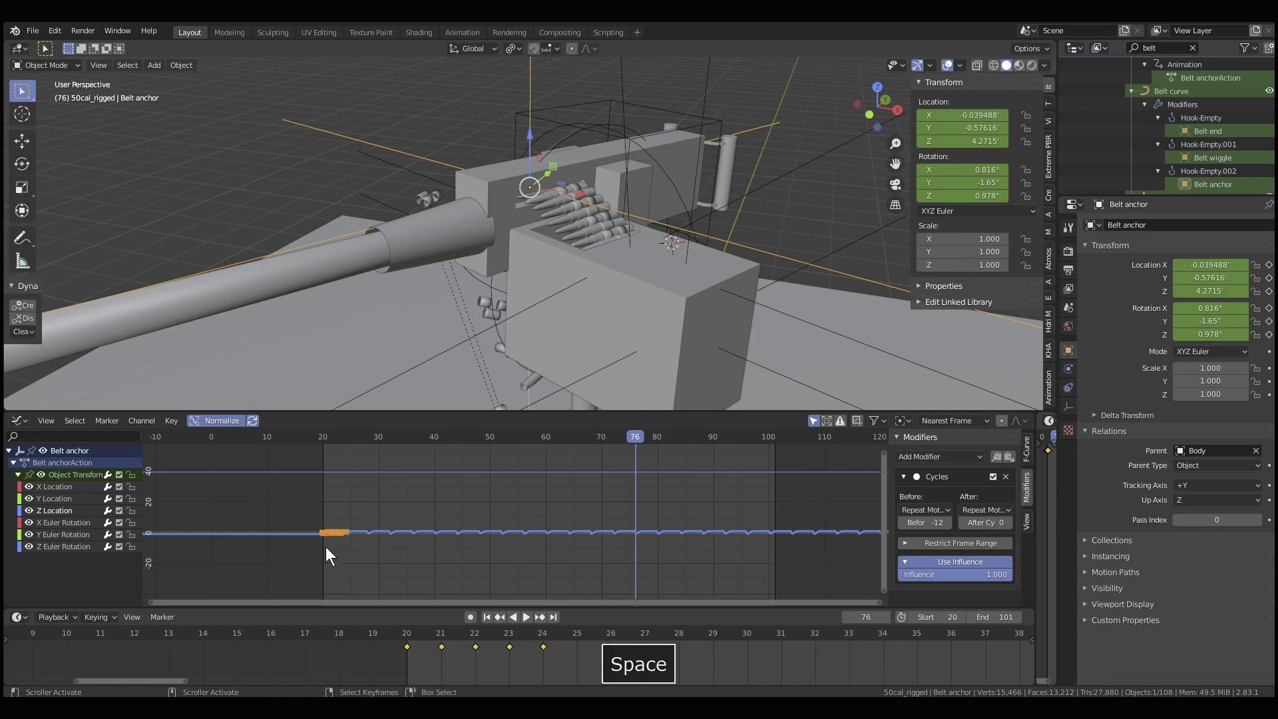
pyautogui.moveTo(597, 282); pyautogui.dragTo(556, 257, button='middle')
pyautogui.press('space')
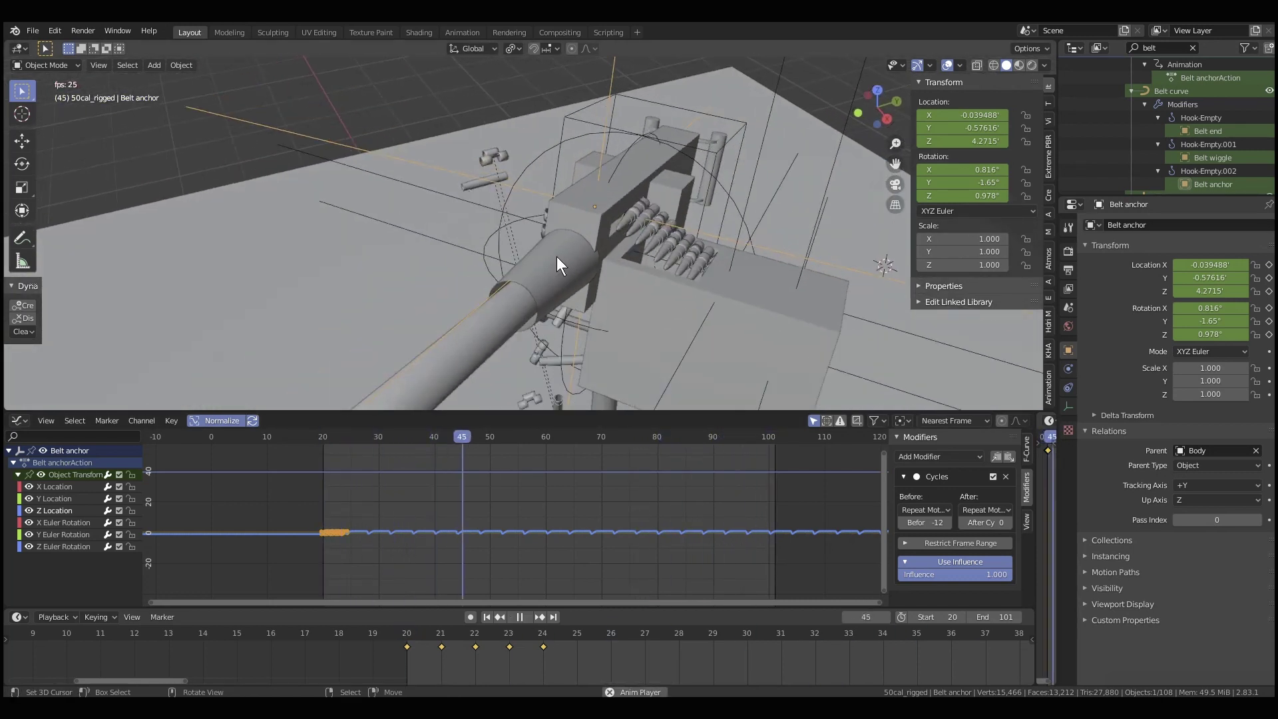
pyautogui.press('space')
# Step: Select the Belt wiggle empty and scrub through its cyclic motion close to the cartridges, stopping at frame 48
pyautogui.rightClick(757, 159)
pyautogui.moveTo(758, 157); pyautogui.dragTo(582, 292, button='middle')
pyautogui.scroll(3, 612, 187)
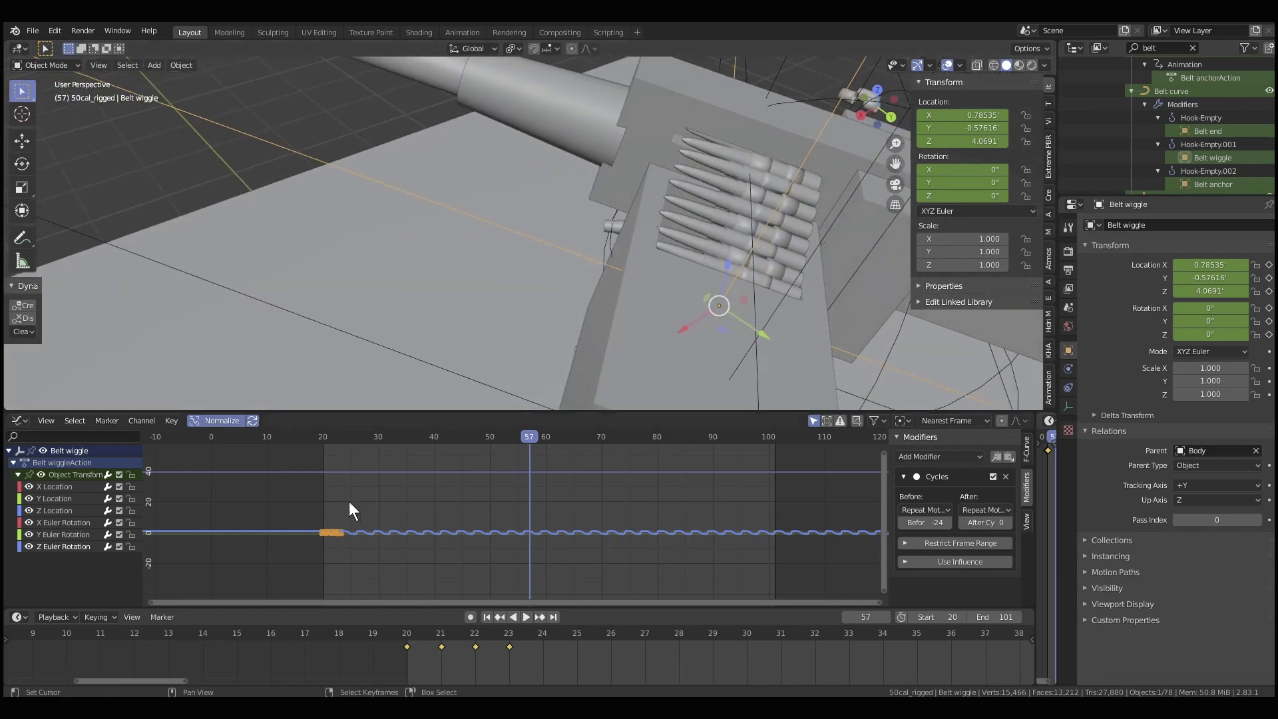
pyautogui.moveTo(350, 501); pyautogui.dragTo(367, 496)
pyautogui.press('space')
pyautogui.moveTo(399, 494); pyautogui.dragTo(479, 497)
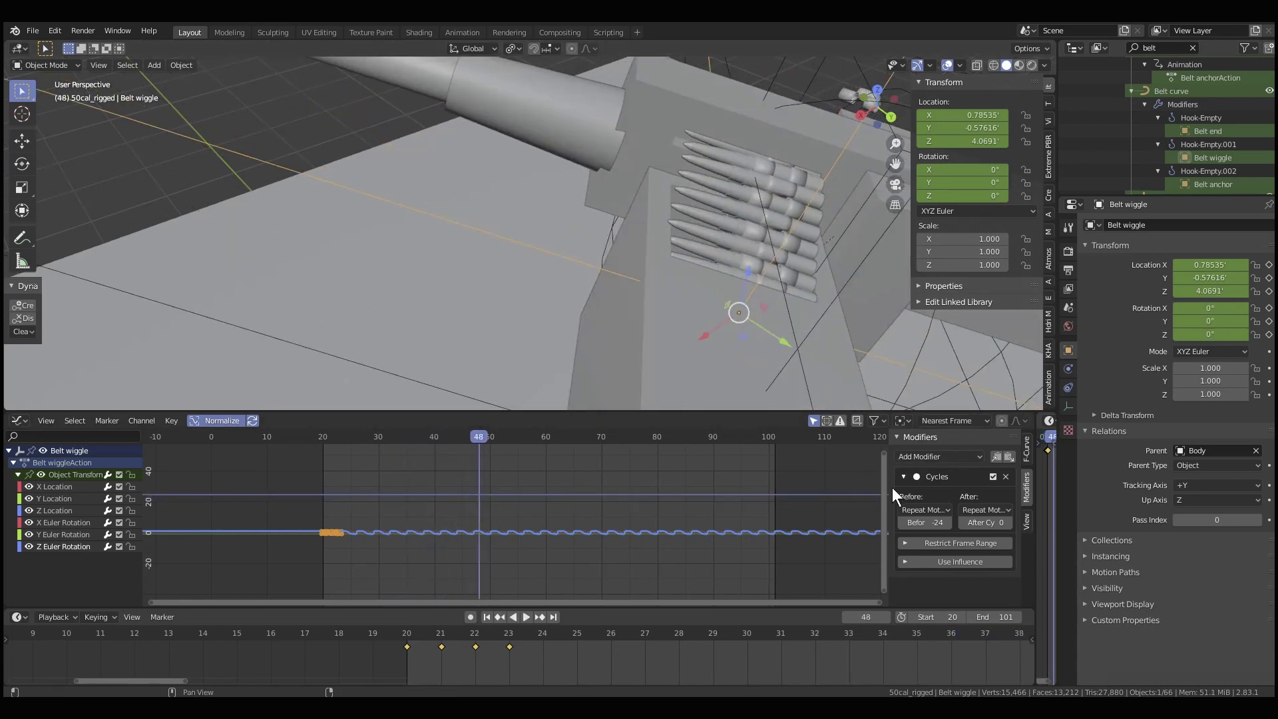
# Step: Scrub the firing animation from frame 48 to frame 101 with the whole gun in view from behind
pyautogui.keyDown('shift'); pyautogui.moveTo(662, 283); pyautogui.dragTo(591, 279, button='middle'); pyautogui.keyUp('shift')
pyautogui.scroll(-3, 602, 329)
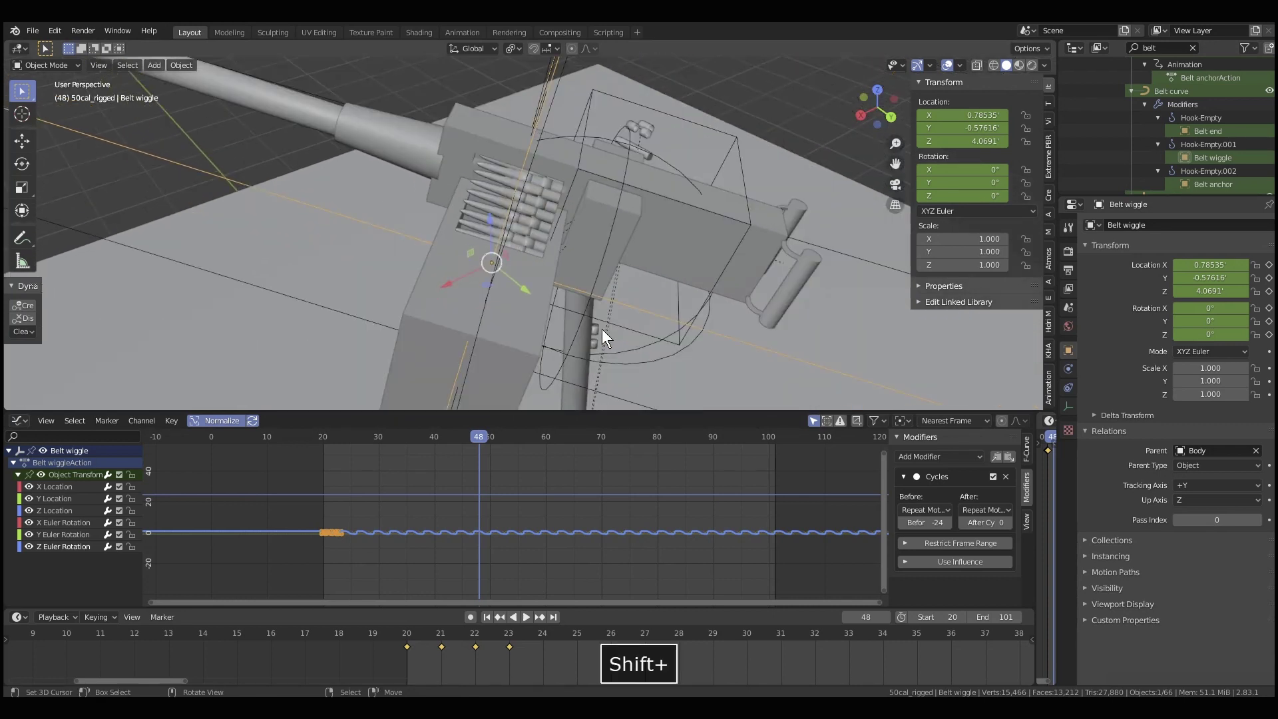
pyautogui.moveTo(601, 329); pyautogui.dragTo(601, 288, button='middle')
pyautogui.scroll(-2, 589, 300)
pyautogui.moveTo(479, 486); pyautogui.dragTo(774, 480)
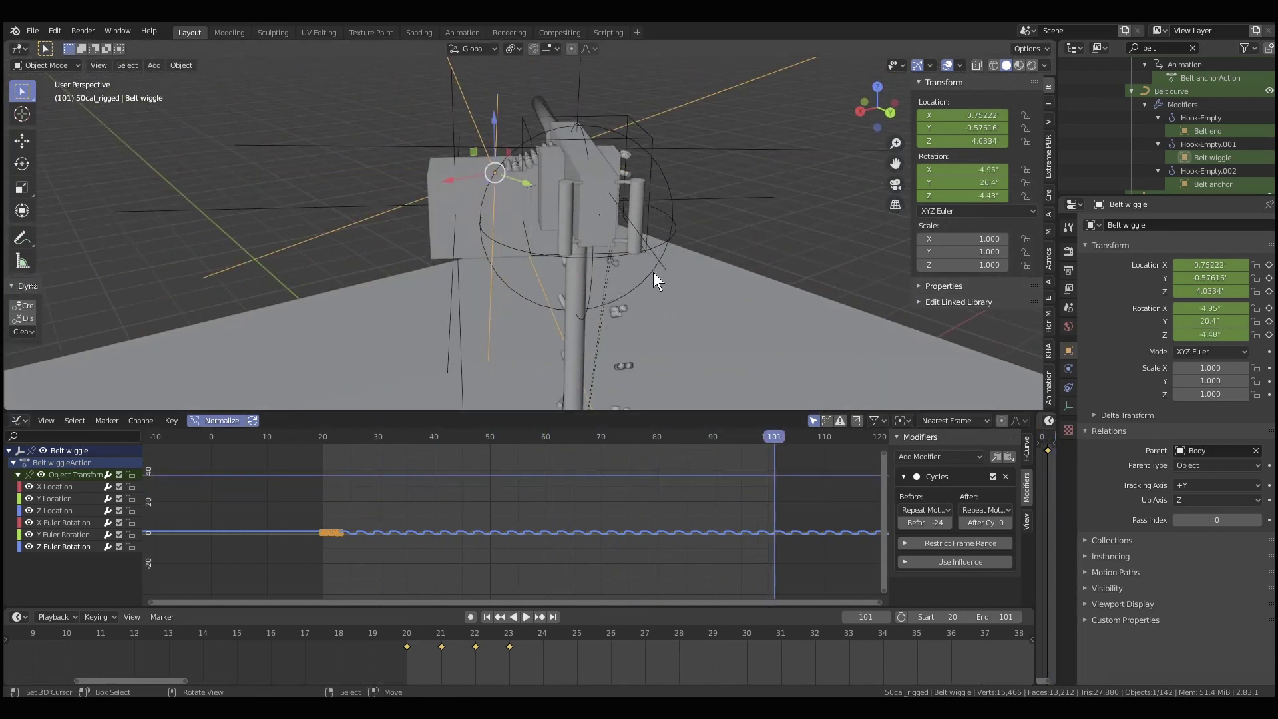
# Step: Select the GunRotation empty and move to frame 199, past the end of the animation range
pyautogui.click(652, 272)
pyautogui.scroll(-9, 708, 493)
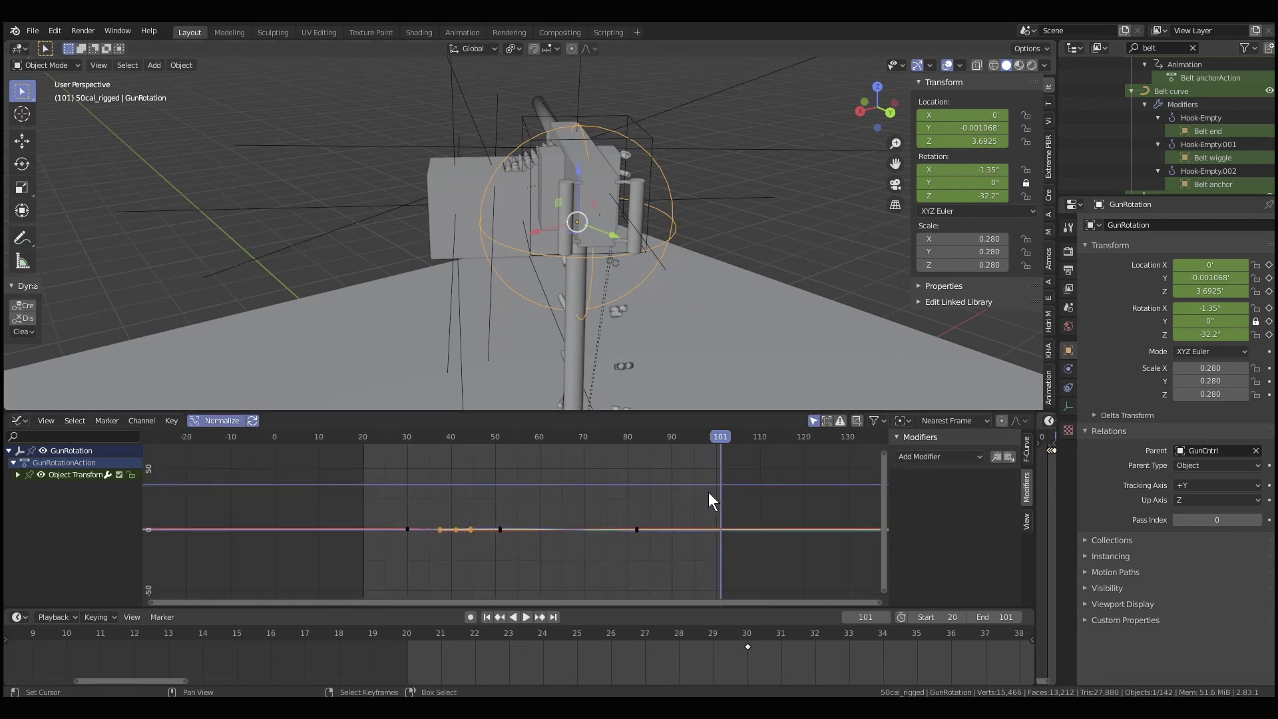
pyautogui.keyDown('shift'); pyautogui.moveTo(701, 500); pyautogui.dragTo(394, 541, button='middle'); pyautogui.keyUp('shift')
pyautogui.keyDown('shift'); pyautogui.rightClick(599, 491); pyautogui.keyUp('shift')
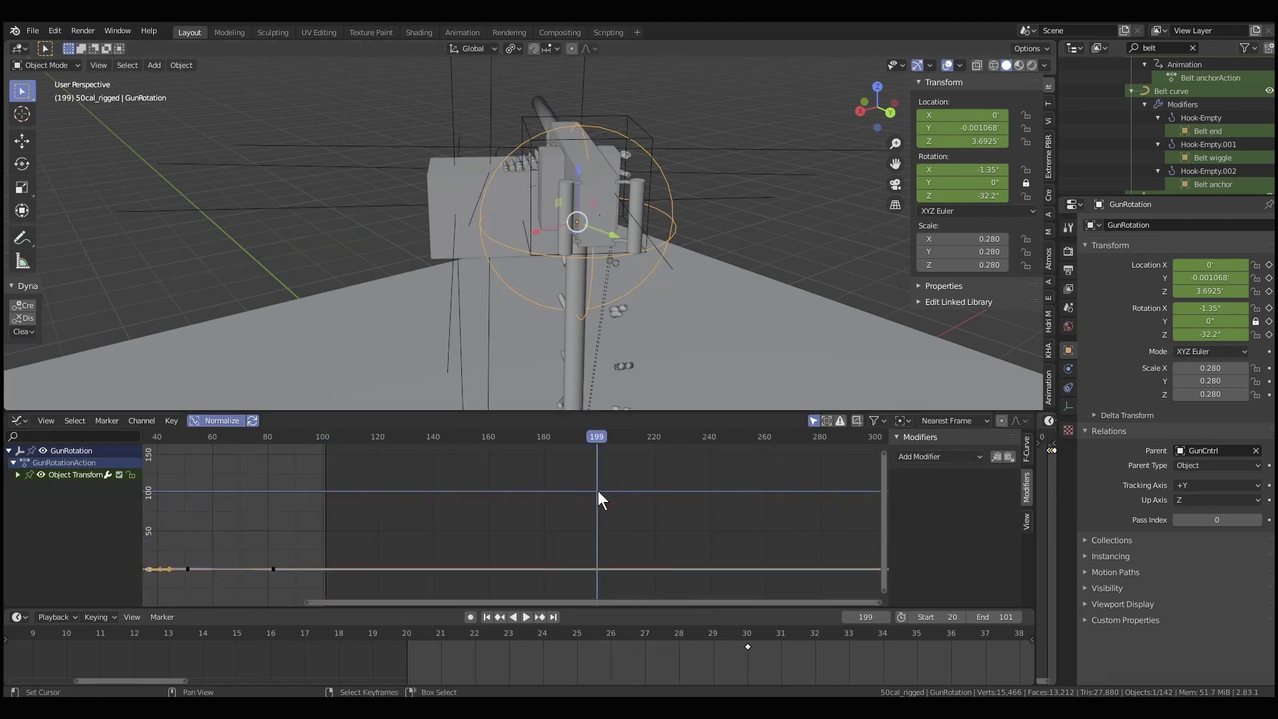
# Step: Play the finished gun firing animation from the side with links and shells ejecting
pyautogui.hotkey('ctrl', 'End')
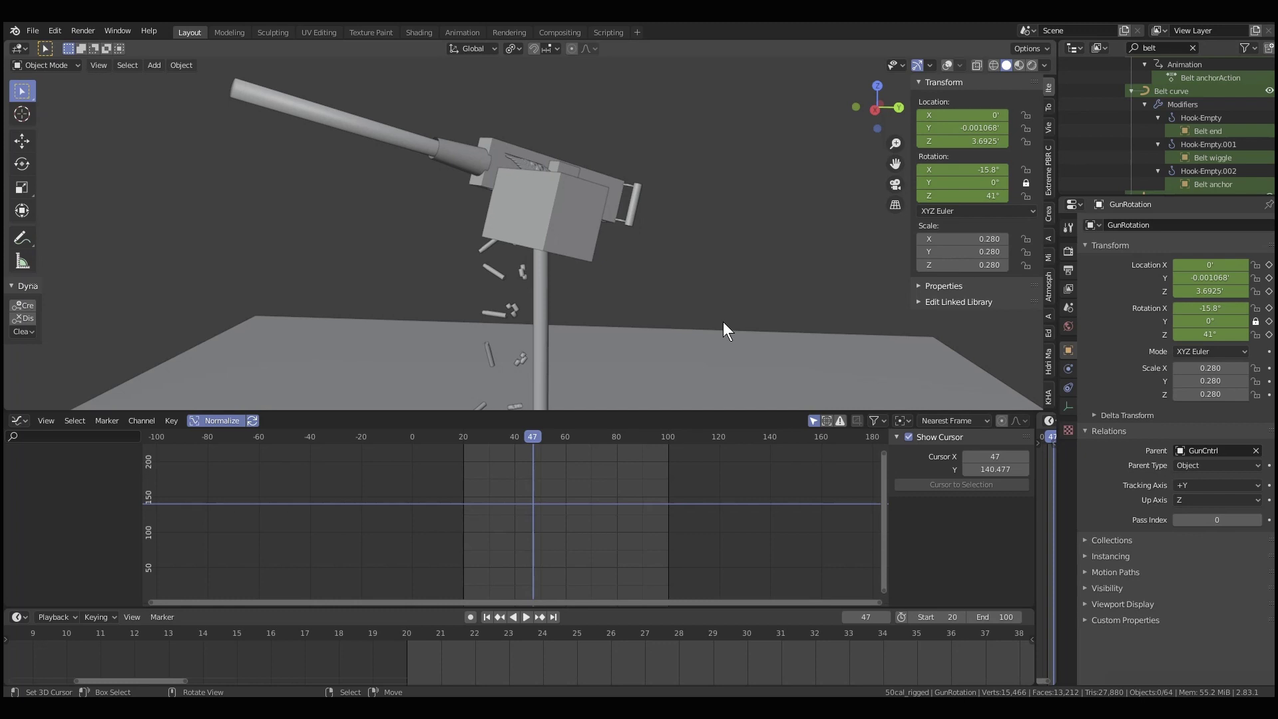
pyautogui.press('space')
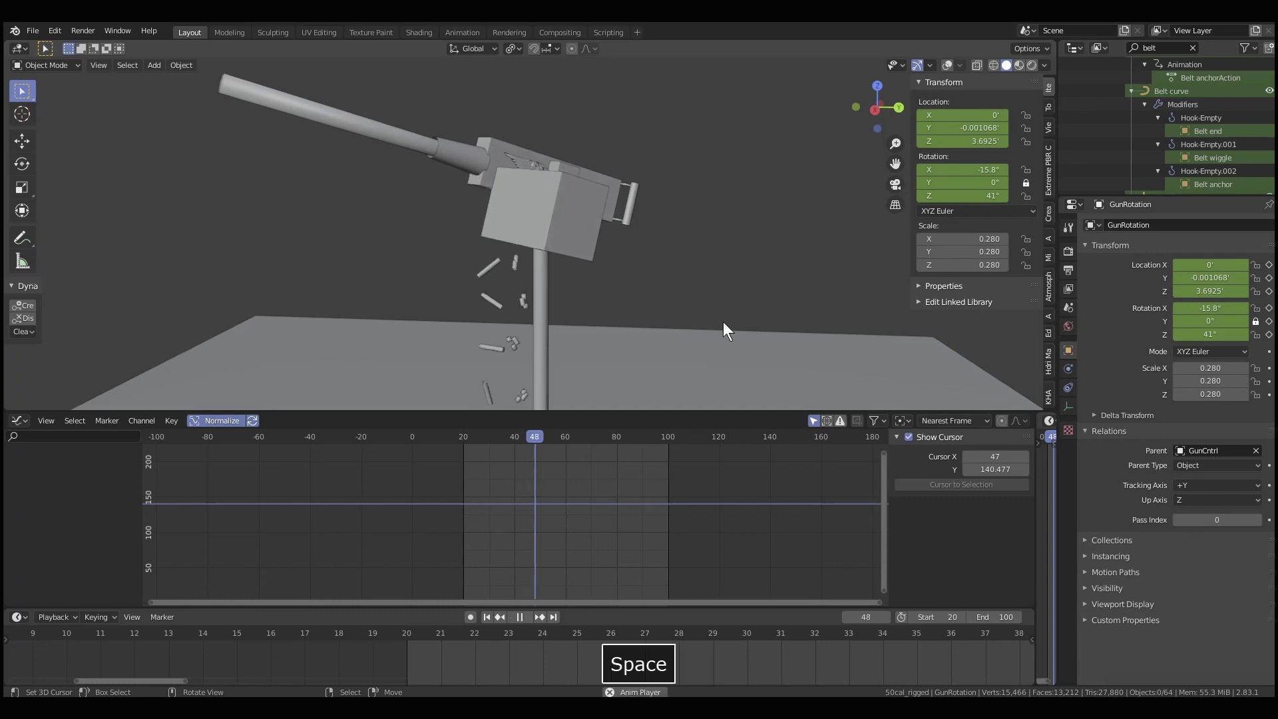